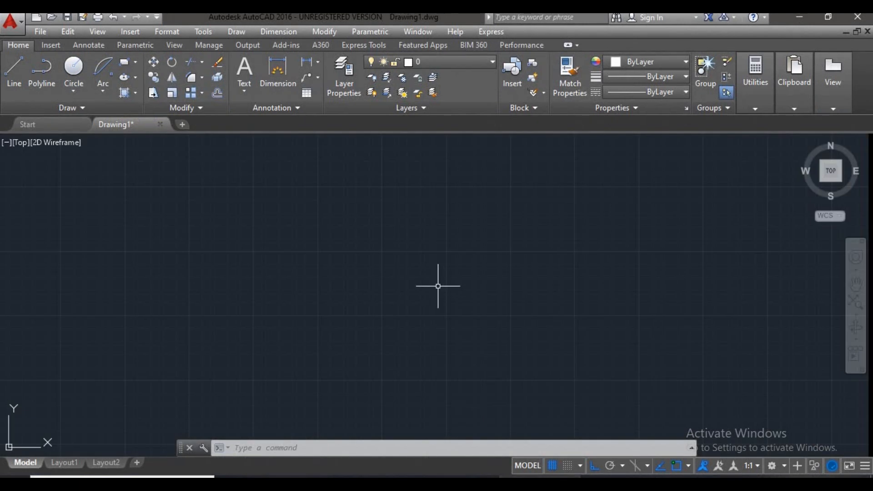
- View the Lecture 04 topic slide in AutoCAD (1).pdf, leave its full-screen view and return to the AutoCAD drawing
{"action": "left_click", "coordinate": [829, 17]}
{"action": "left_click", "coordinate": [823, 26]}
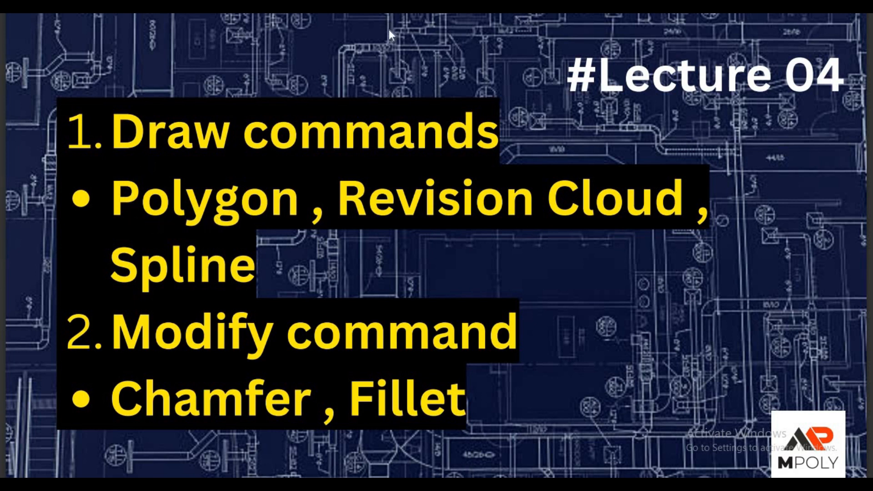
{"action": "key", "text": "Escape"}
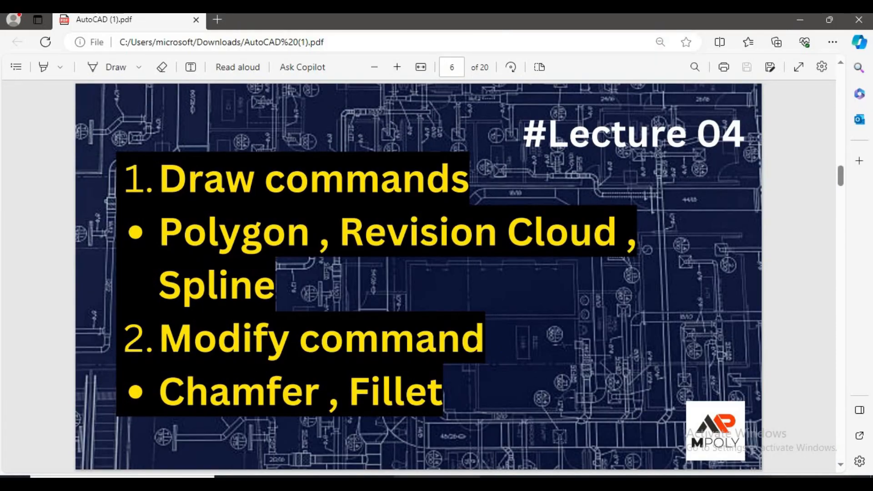
{"action": "key", "text": "alt+Tab"}
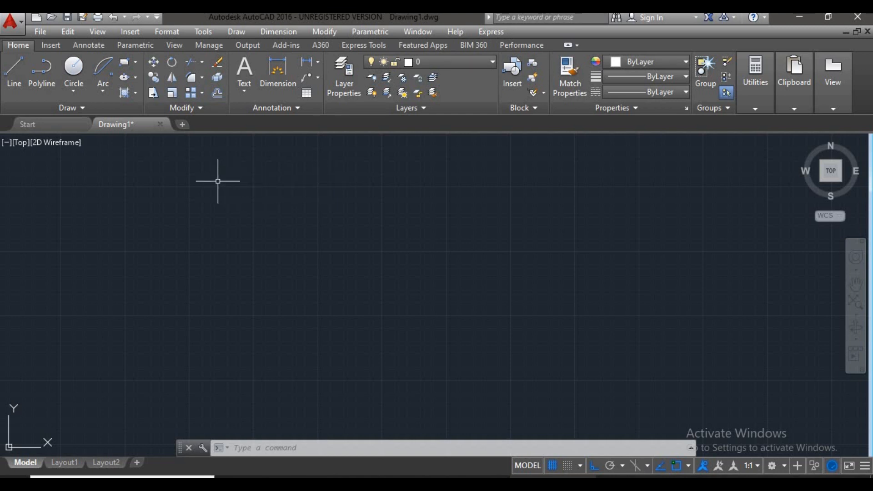
{"action": "left_click", "coordinate": [235, 32]}
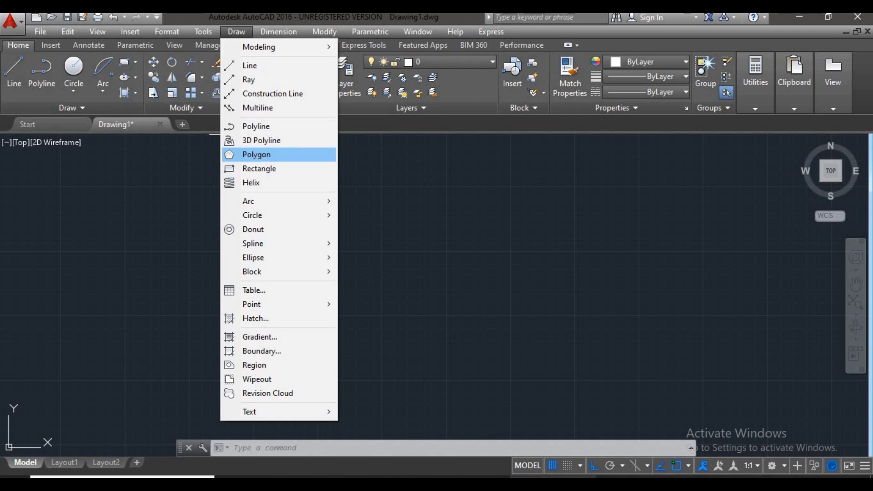
{"action": "left_click", "coordinate": [265, 155]}
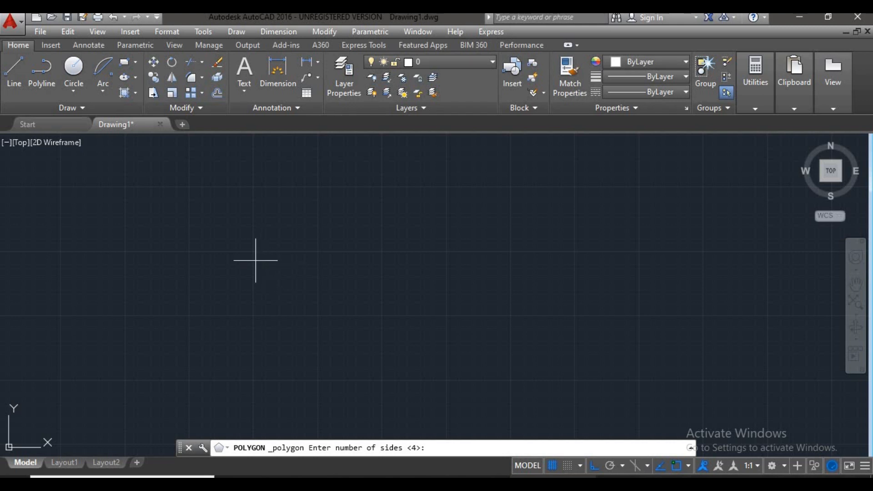
{"action": "left_click", "coordinate": [234, 34]}
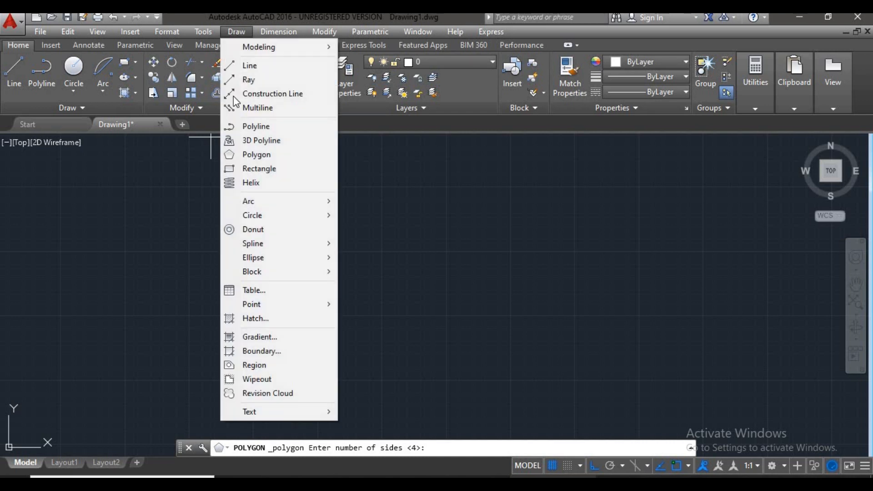
{"action": "key", "text": "Escape"}
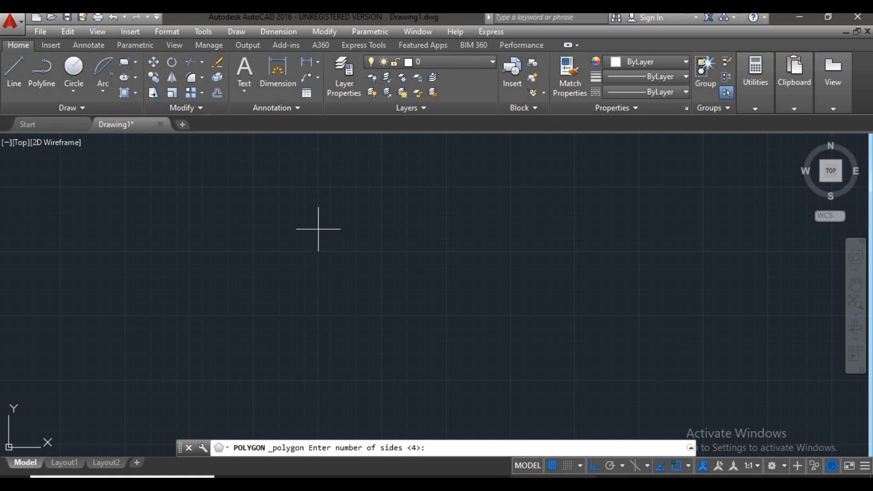
{"action": "key", "text": "Return"}
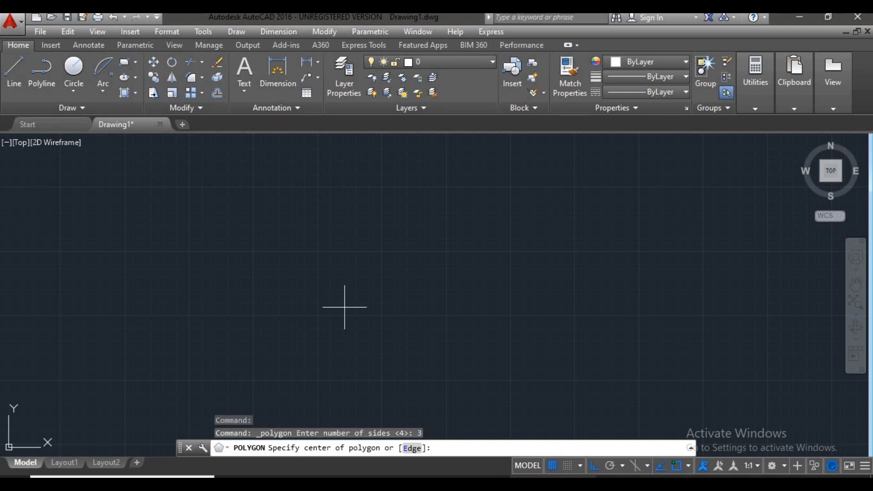
{"action": "left_click", "coordinate": [311, 273]}
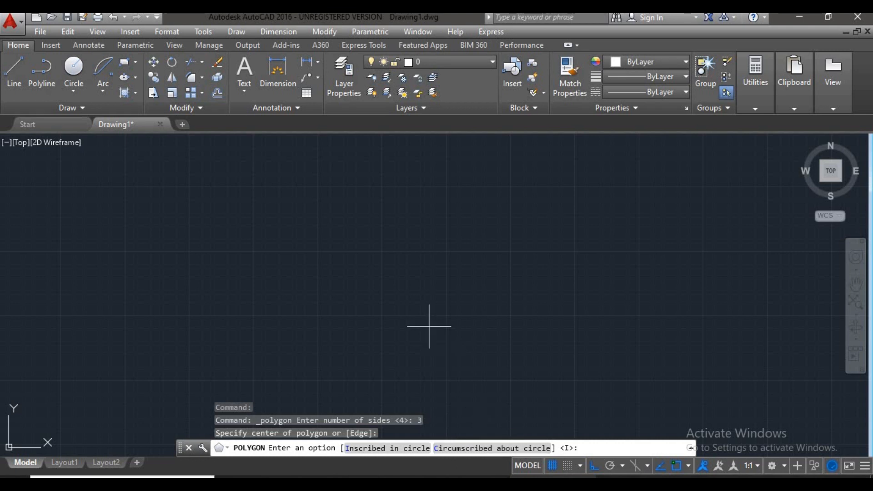
{"action": "key", "text": "Escape"}
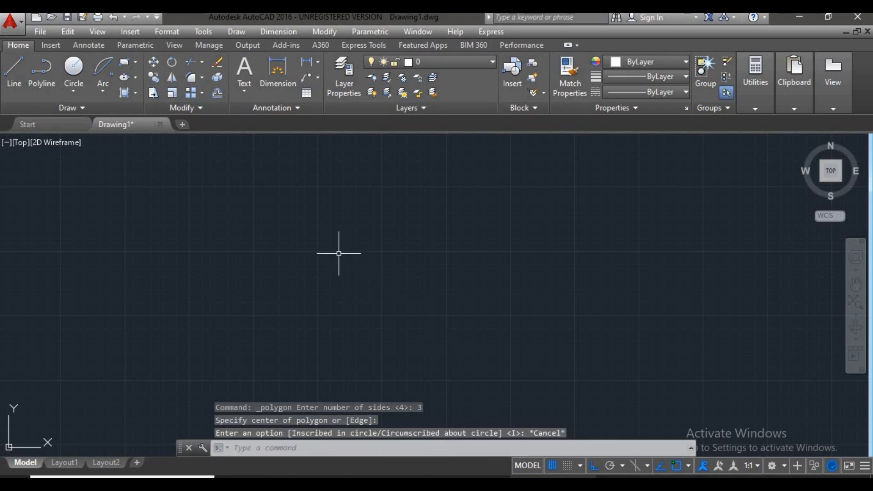
{"action": "key", "text": "Escape"}
- Draw a circle with a radius of 20 in the empty drawing area
{"action": "type", "text": "c"}
{"action": "key", "text": "Return"}
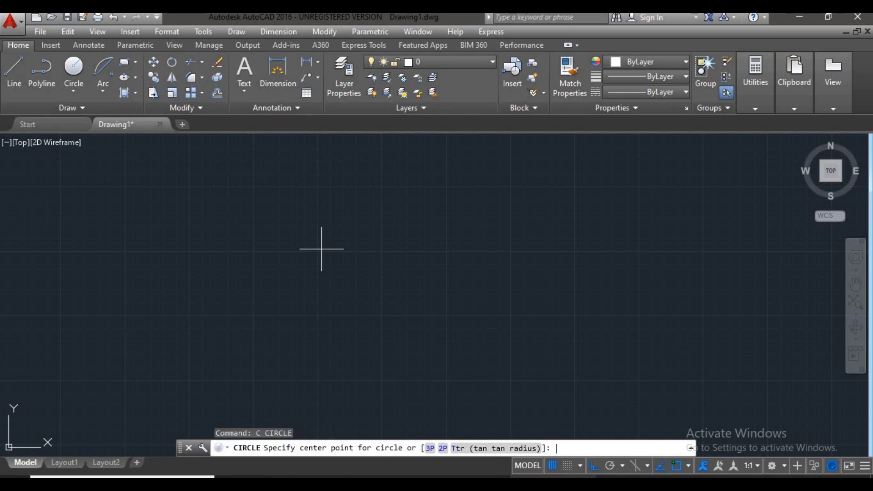
{"action": "left_click", "coordinate": [283, 266]}
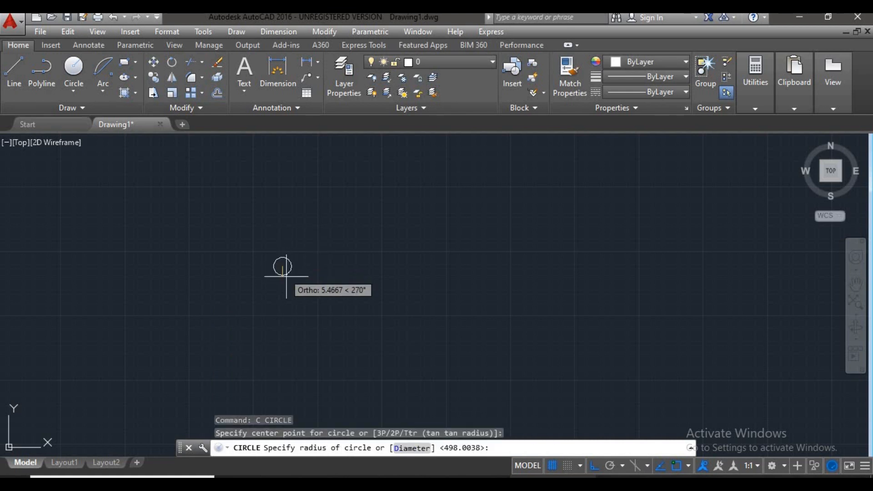
{"action": "type", "text": "20"}
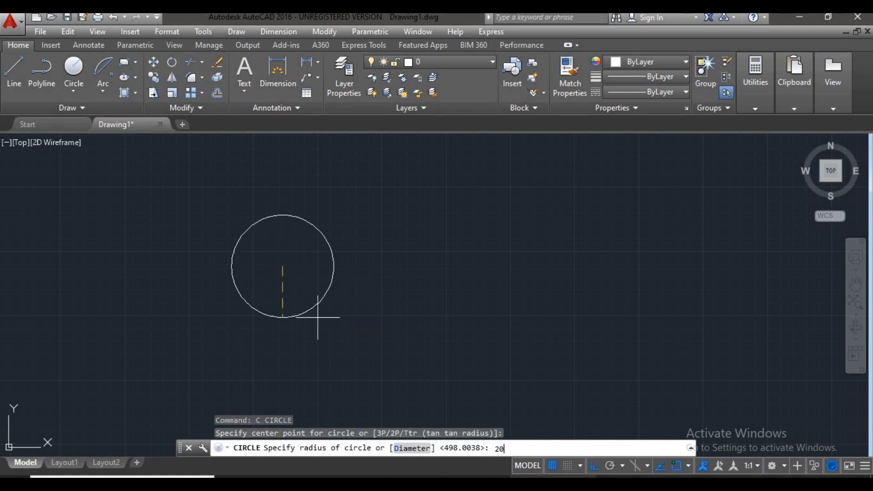
{"action": "key", "text": "Return"}
- Draw a 4-sided polygon centred on the circle, using the Inscribed in circle option and a radius of 20
{"action": "scroll", "coordinate": [289, 271], "scroll_direction": "up", "scroll_amount": 3}
{"action": "middle_click_drag", "start_coordinate": [344, 290], "coordinate": [327, 288]}
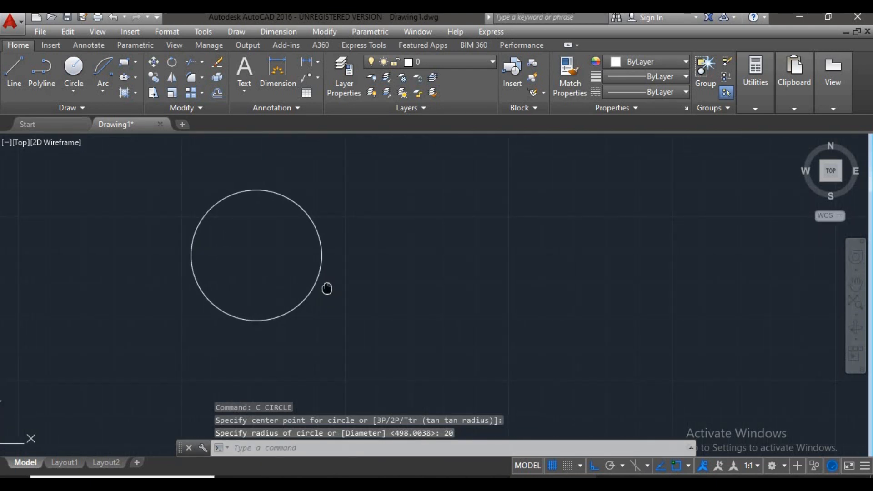
{"action": "type", "text": "pol"}
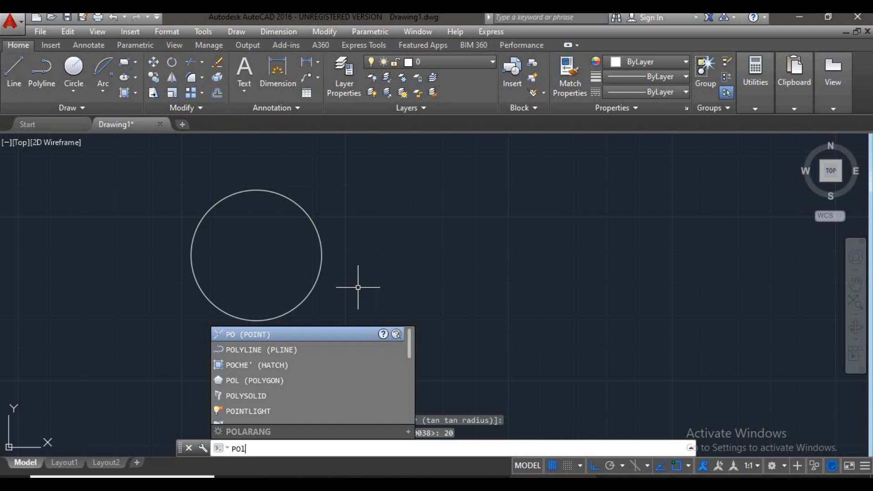
{"action": "key", "text": "Return"}
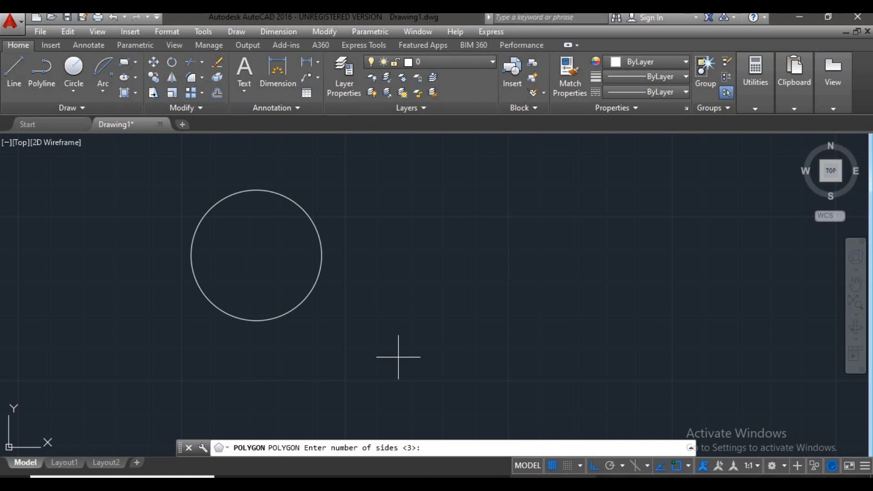
{"action": "type", "text": "4"}
{"action": "key", "text": "Return"}
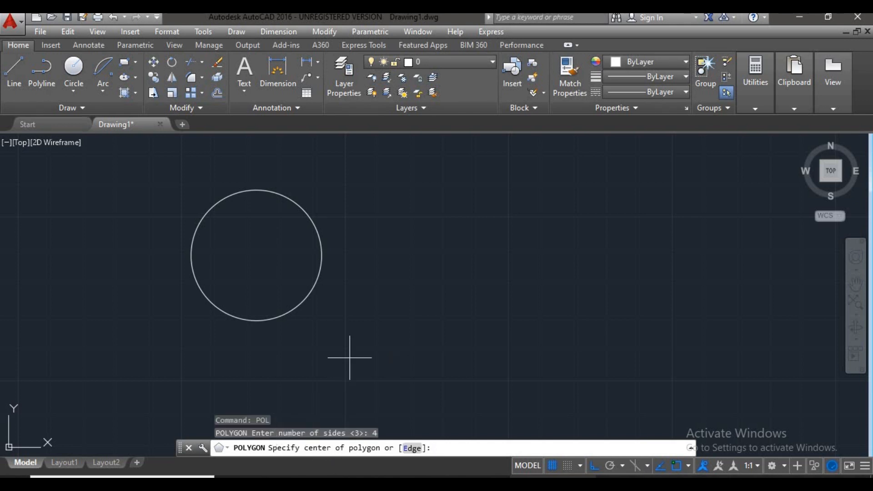
{"action": "left_click", "coordinate": [256, 255]}
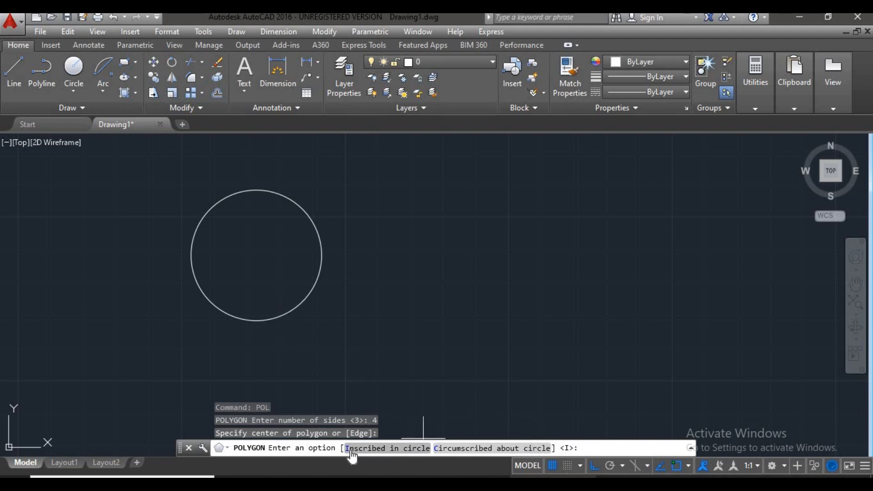
{"action": "left_click", "coordinate": [389, 449]}
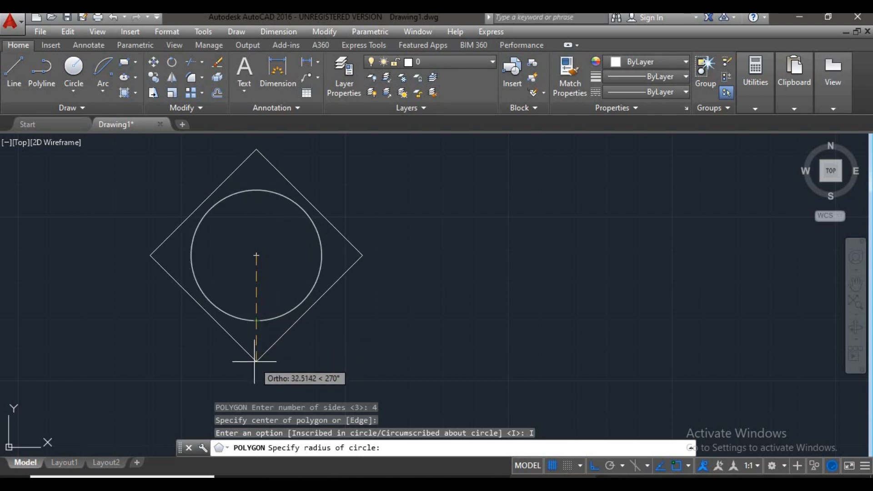
{"action": "type", "text": "20"}
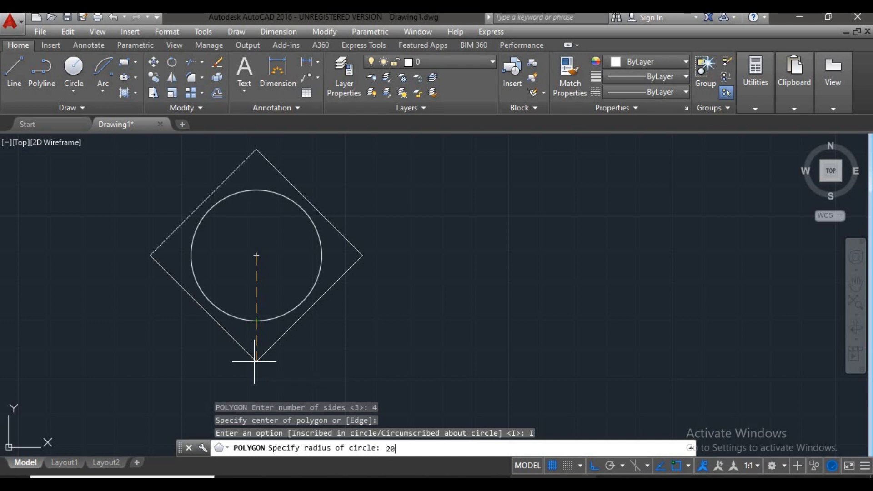
{"action": "key", "text": "Return"}
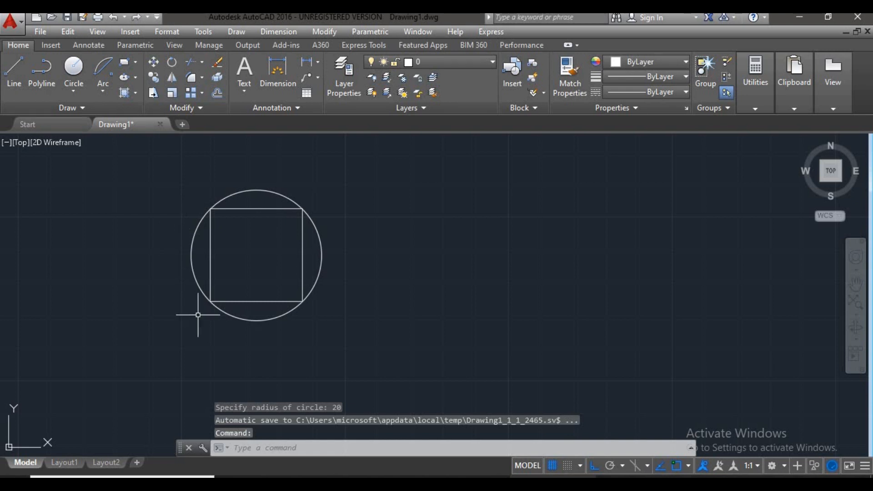
- Draw a second circle with a radius of 20 to the right of the first one
{"action": "middle_click_drag", "start_coordinate": [350, 309], "coordinate": [280, 302]}
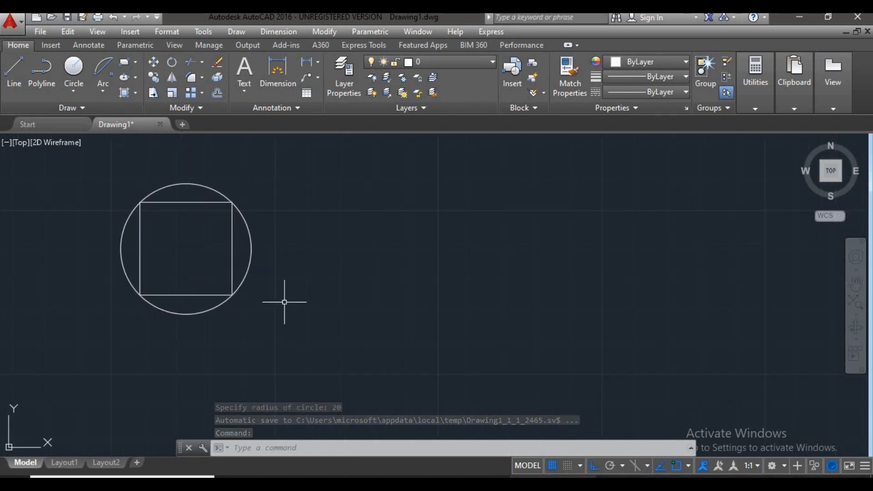
{"action": "type", "text": "c"}
{"action": "key", "text": "Return"}
{"action": "left_click", "coordinate": [393, 274]}
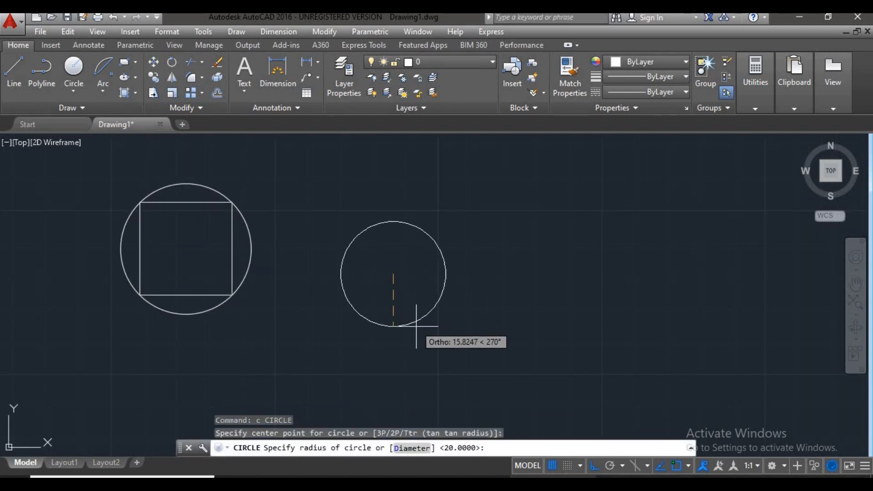
{"action": "type", "text": "20"}
{"action": "key", "text": "Return"}
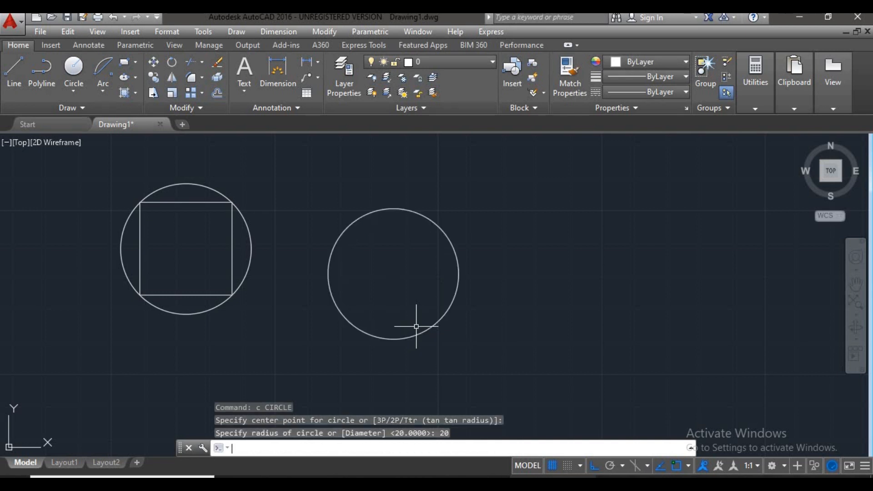
- Draw a 4-sided polygon centred on the second circle, using the Circumscribed about circle option and a radius of 20
{"action": "type", "text": "pol"}
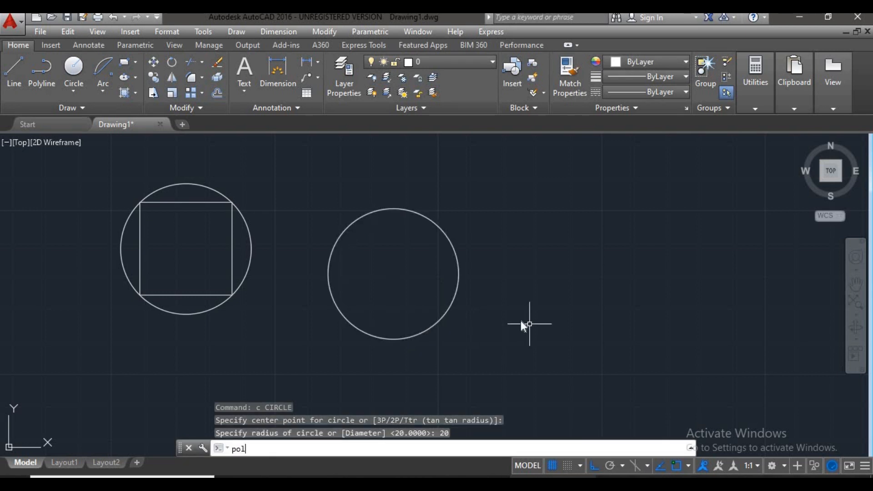
{"action": "key", "text": "Return"}
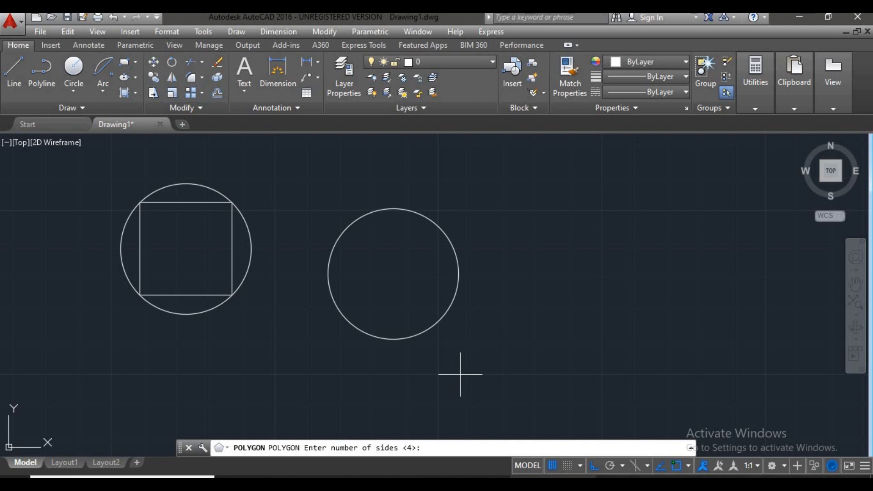
{"action": "key", "text": "Return"}
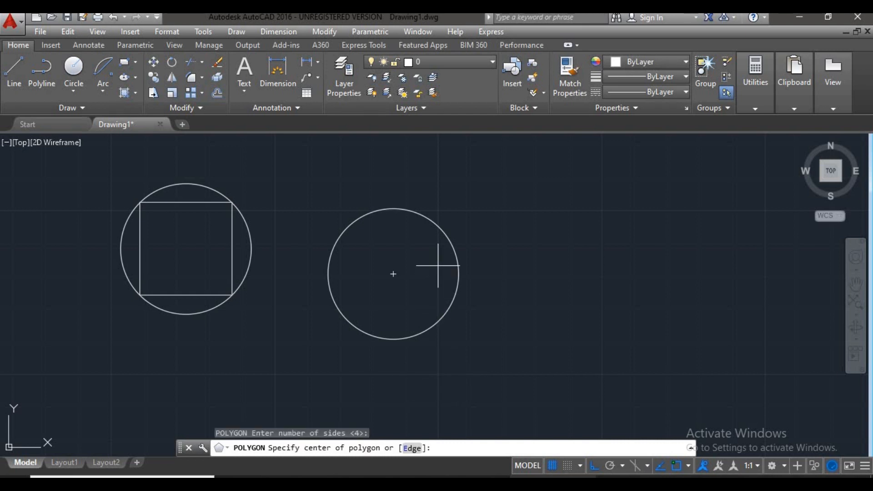
{"action": "left_click", "coordinate": [393, 274]}
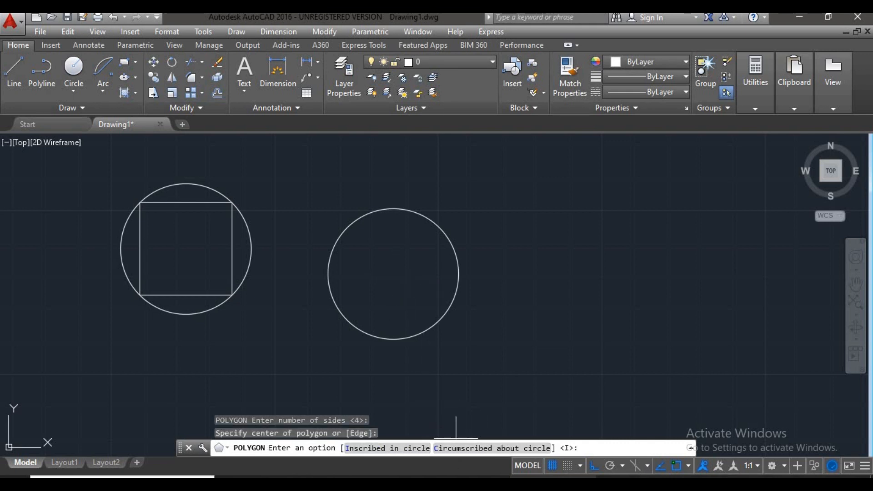
{"action": "left_click", "coordinate": [502, 448]}
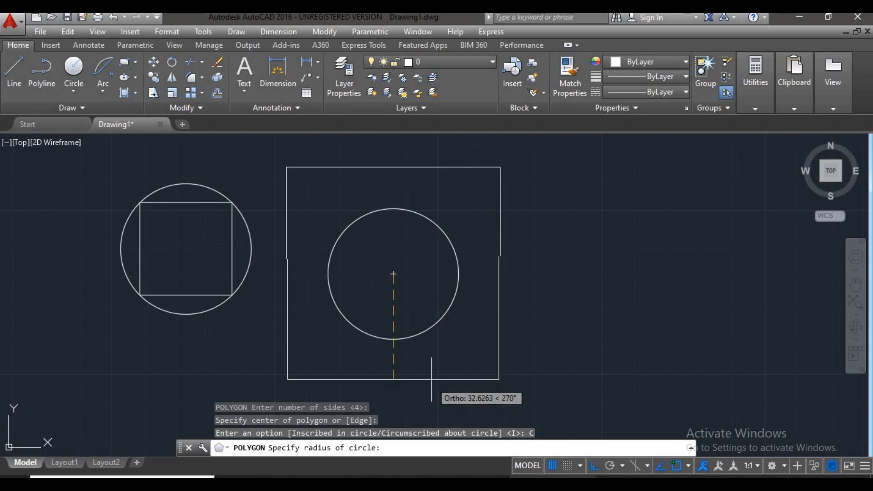
{"action": "type", "text": "20"}
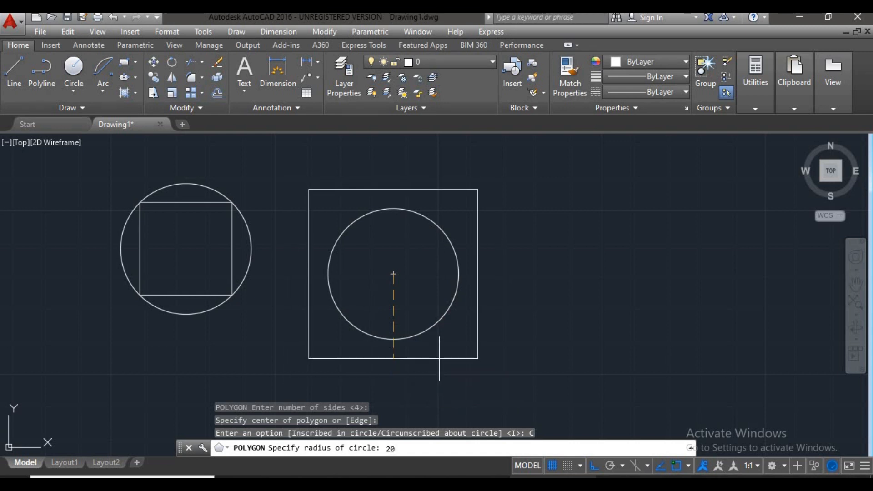
{"action": "key", "text": "Return"}
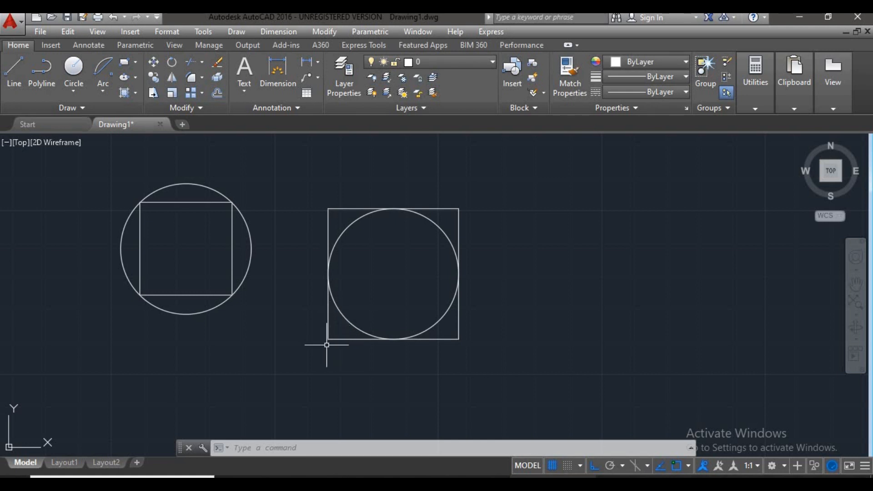
- Check the Lecture 04 command list in AutoCAD (1).pdf and return to the AutoCAD drawing
{"action": "scroll", "coordinate": [345, 277], "scroll_direction": "down", "scroll_amount": 4}
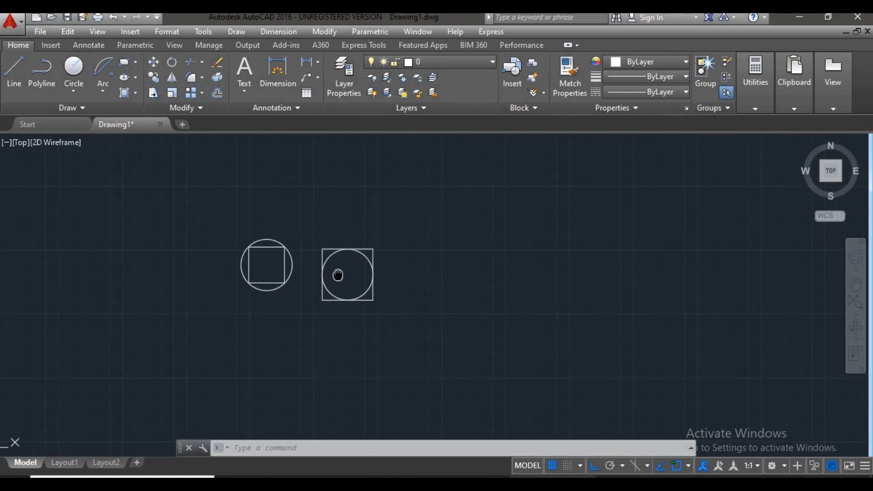
{"action": "left_click", "coordinate": [436, 436]}
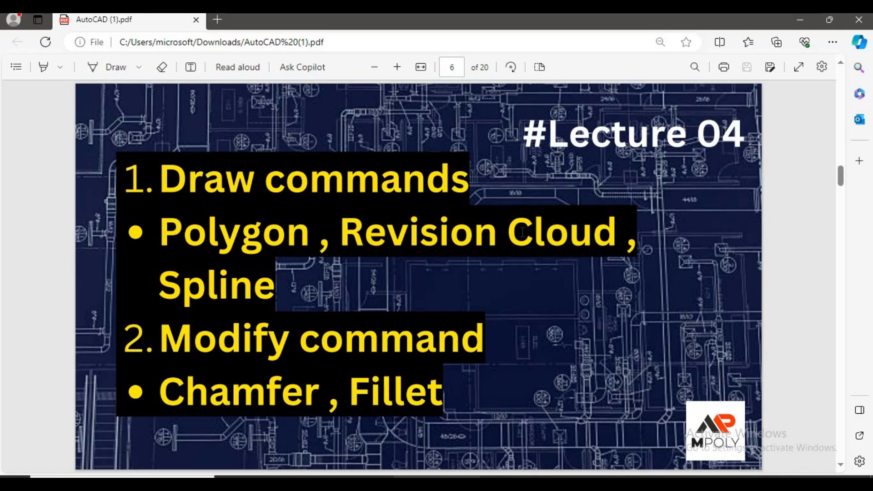
{"action": "left_click", "coordinate": [799, 20]}
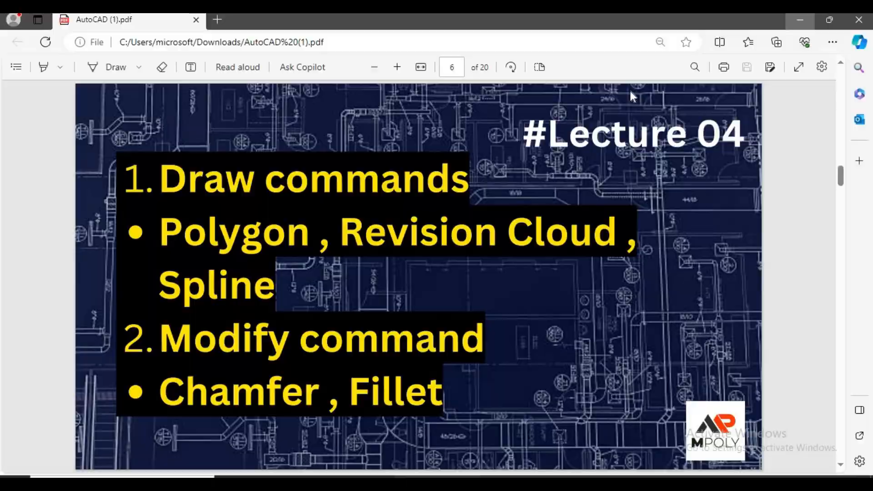
- Erase both circles and their inscribed and circumscribed polygons from the drawing
{"action": "left_click", "coordinate": [430, 215]}
{"action": "left_click", "coordinate": [157, 334]}
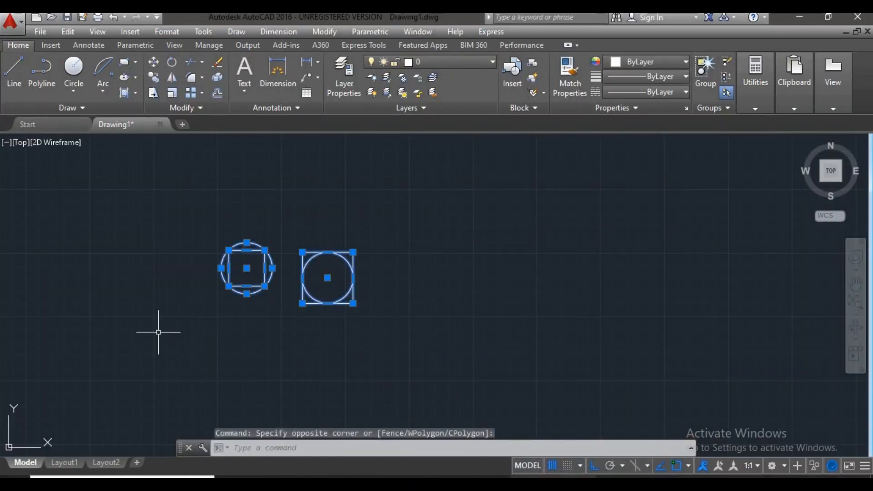
{"action": "type", "text": "e"}
{"action": "key", "text": "Return"}
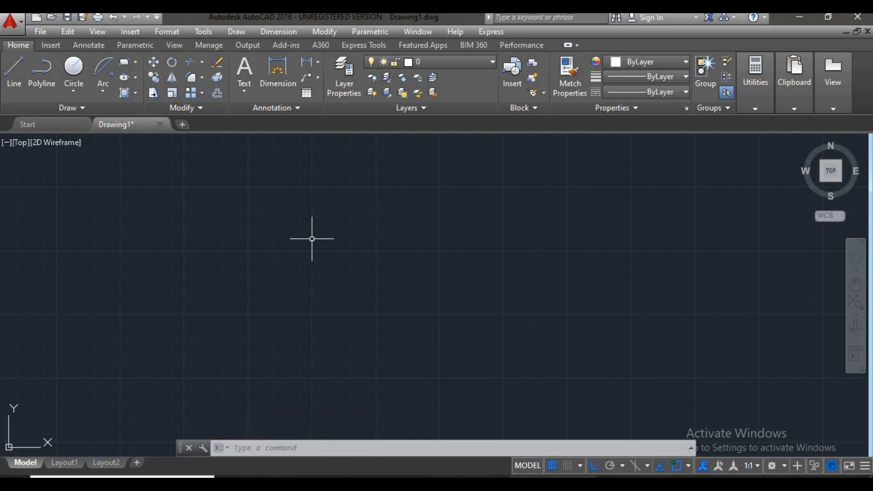
- Draw a freely sized horizontal rectangle, about twice as wide as it is high, in the empty drawing area
{"action": "type", "text": "rec"}
{"action": "key", "text": "Return"}
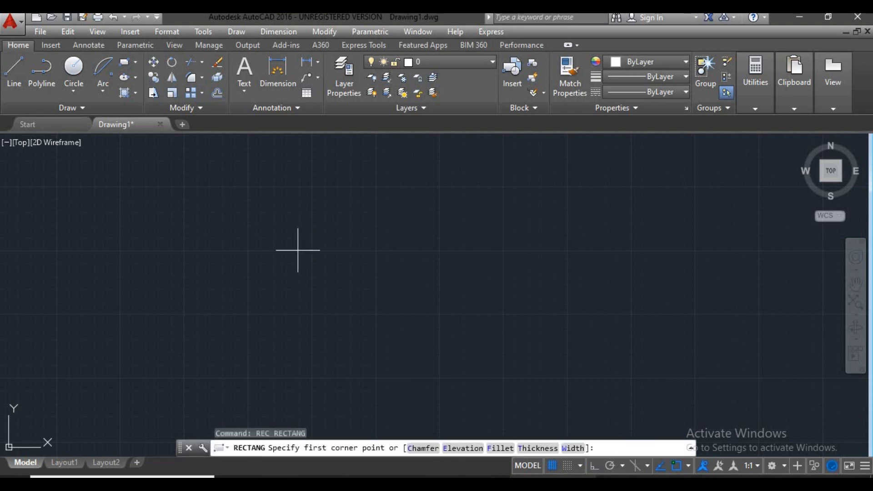
{"action": "left_click", "coordinate": [286, 253]}
{"action": "left_click", "coordinate": [522, 375]}
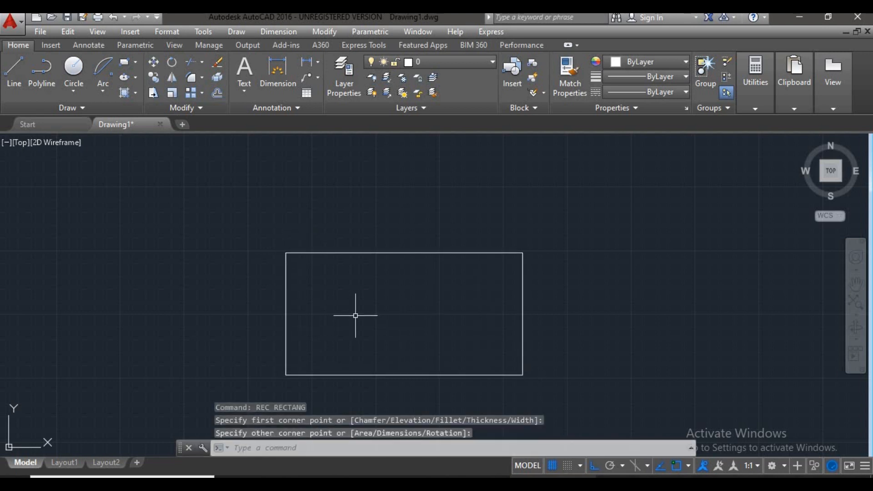
- Draw a circle with a radius of 1 centred on the rectangle's upper-left corner
{"action": "type", "text": "c"}
{"action": "key", "text": "Return"}
{"action": "left_click", "coordinate": [285, 253]}
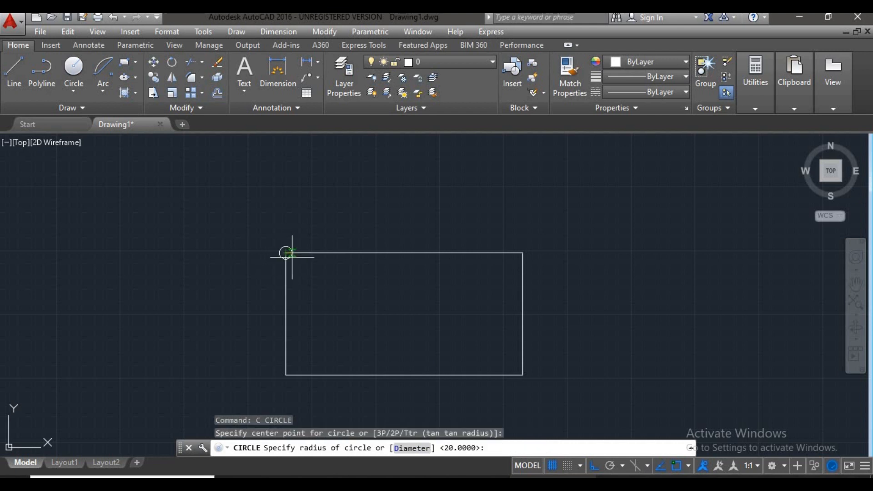
{"action": "type", "text": "1"}
{"action": "key", "text": "Return"}
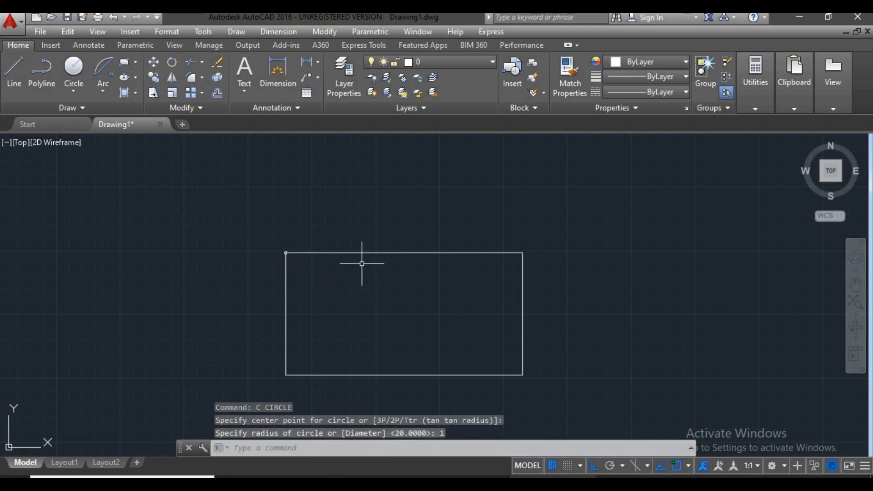
- Draw a circle with a radius of 3 centred on the rectangle's upper edge, about a third along from the left corner
{"action": "key", "text": "Return"}
{"action": "left_click", "coordinate": [367, 252]}
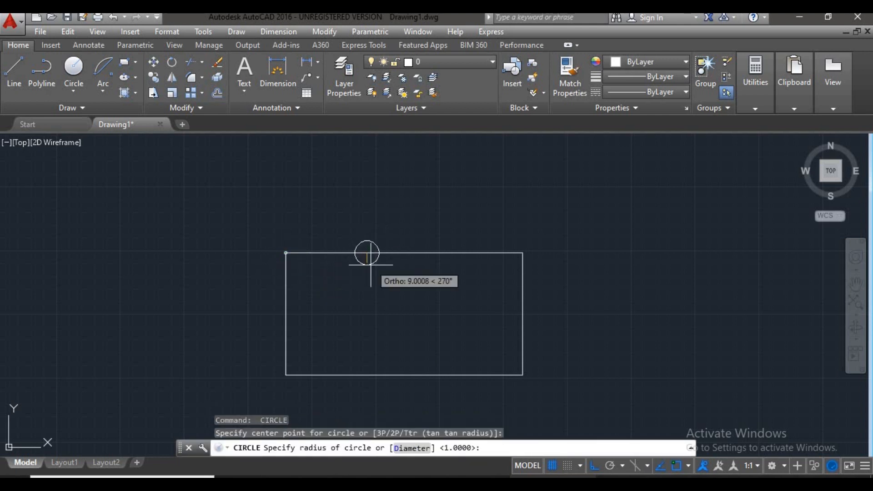
{"action": "type", "text": "1"}
{"action": "key", "text": "Return"}
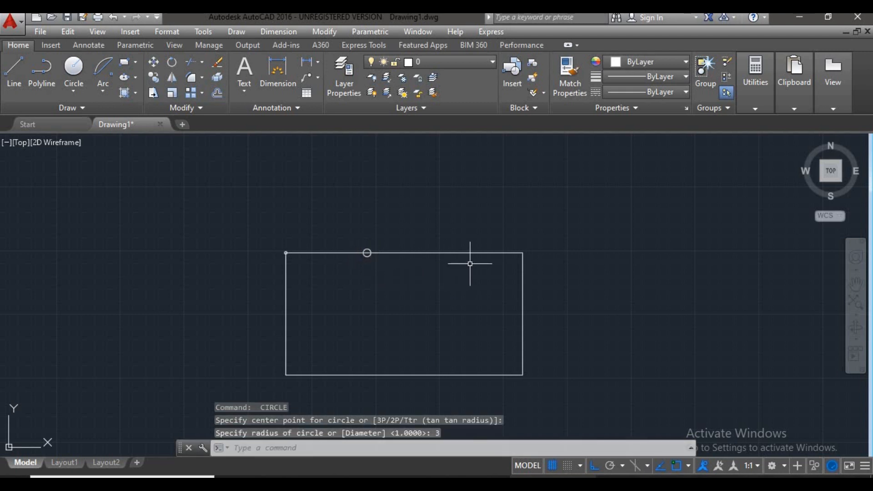
- Draw a circle with a radius of 5 centred on the rectangle's upper edge, near its right corner
{"action": "key", "text": "Return"}
{"action": "left_click", "coordinate": [485, 253]}
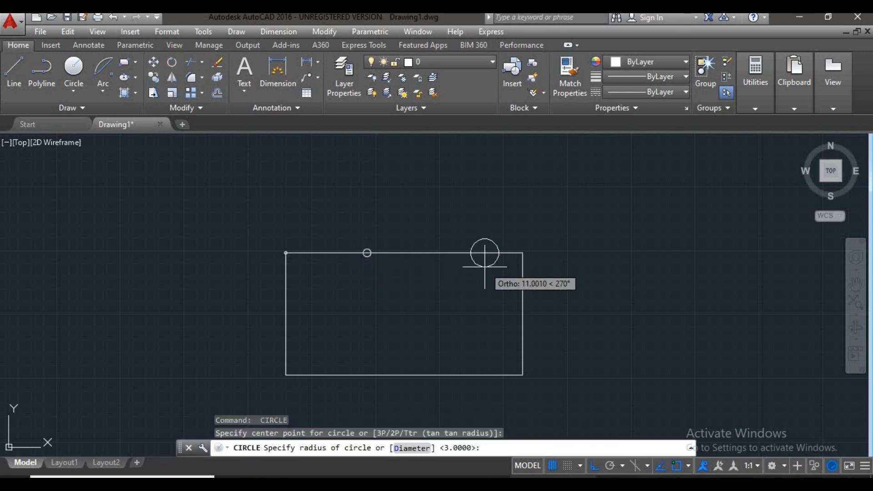
{"action": "type", "text": "1"}
{"action": "key", "text": "Return"}
- Draw a circle with a radius of 6 centred on the midpoint of the rectangle's right edge
{"action": "key", "text": "Return"}
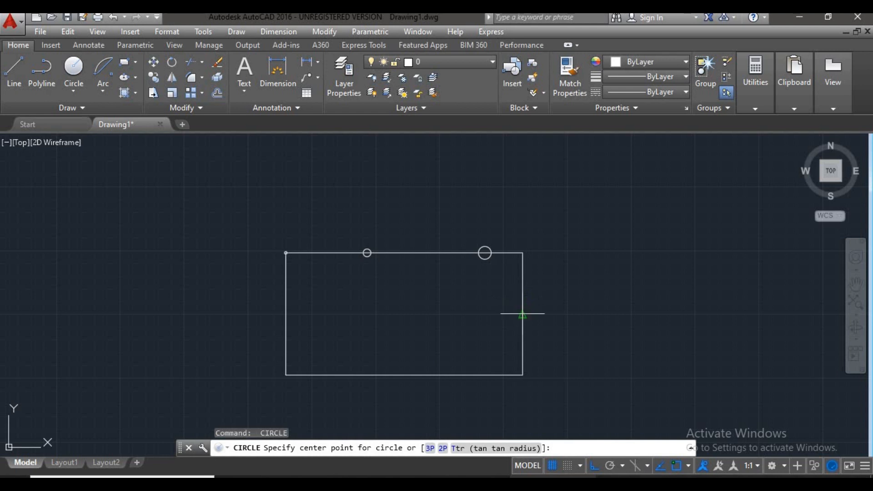
{"action": "left_click", "coordinate": [523, 314]}
{"action": "type", "text": "6"}
{"action": "key", "text": "Return"}
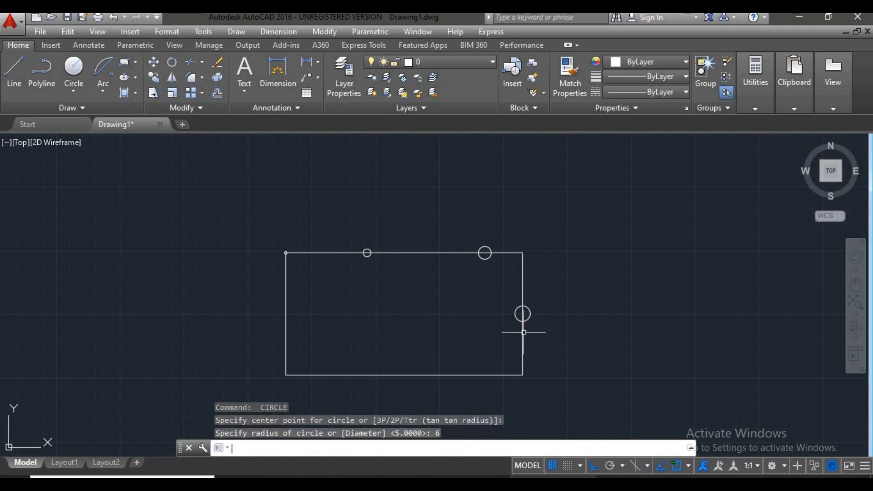
- Try to draw a freehand revision cloud in the empty area to the right of the rectangle
{"action": "middle_click_drag", "start_coordinate": [386, 288], "coordinate": [383, 259]}
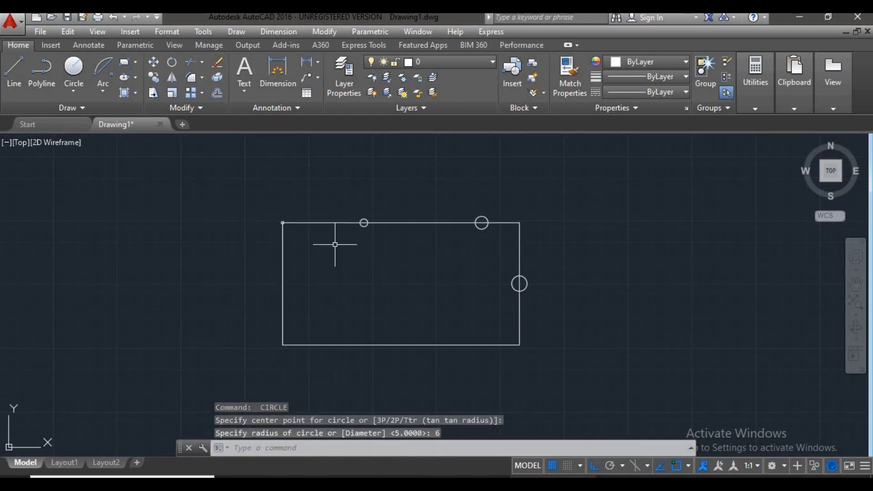
{"action": "scroll", "coordinate": [283, 222], "scroll_direction": "up", "scroll_amount": 2}
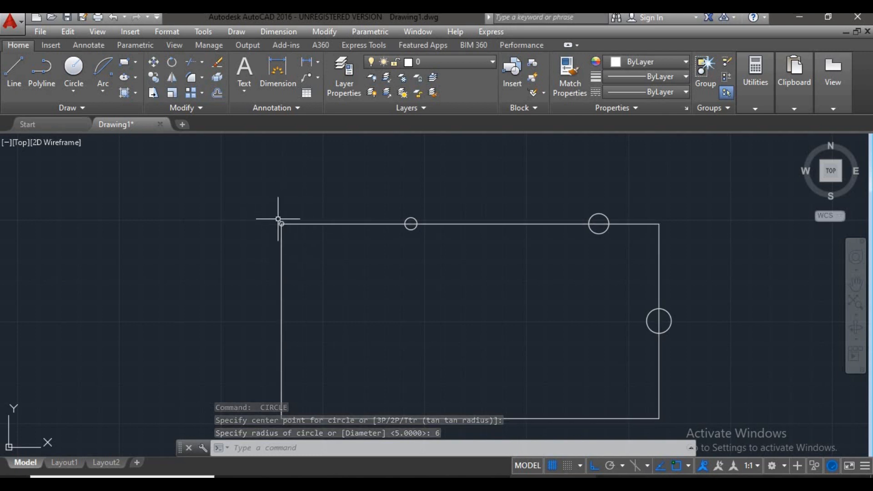
{"action": "scroll", "coordinate": [278, 220], "scroll_direction": "down", "scroll_amount": 2}
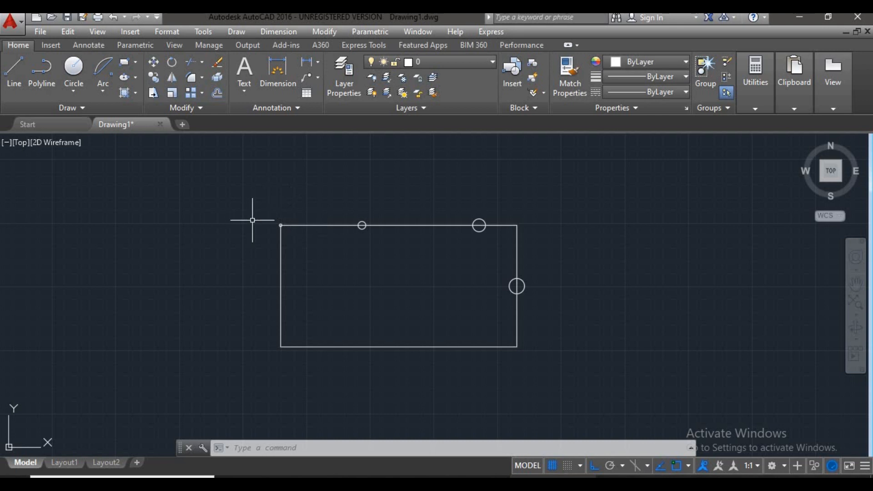
{"action": "scroll", "coordinate": [293, 241], "scroll_direction": "down", "scroll_amount": 2}
{"action": "mouse_move", "coordinate": [326, 259]}
{"action": "middle_mouse_down"}
{"action": "mouse_move", "coordinate": [333, 267]}
{"action": "mouse_move", "coordinate": [138, 274]}
{"action": "middle_mouse_up"}
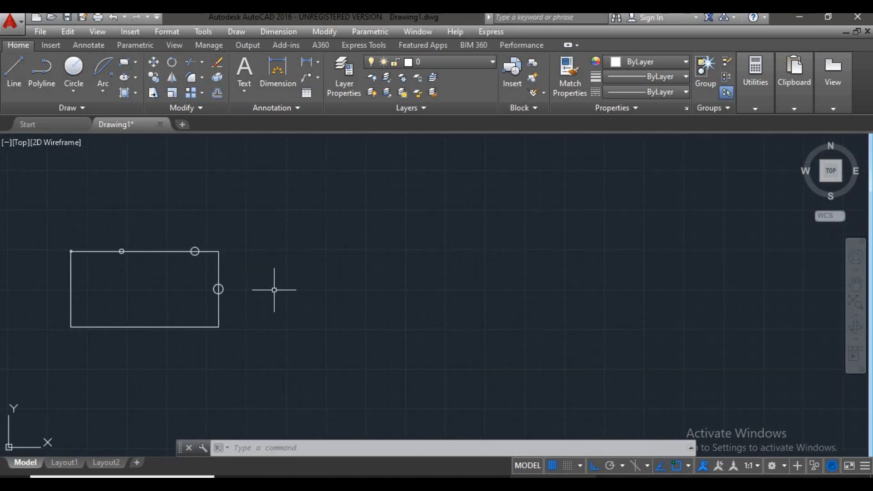
{"action": "left_click", "coordinate": [229, 30]}
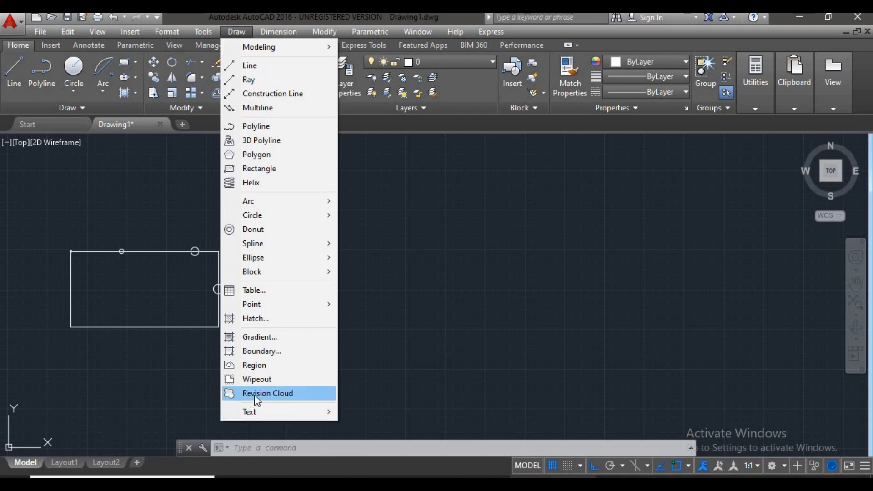
{"action": "left_click", "coordinate": [277, 394]}
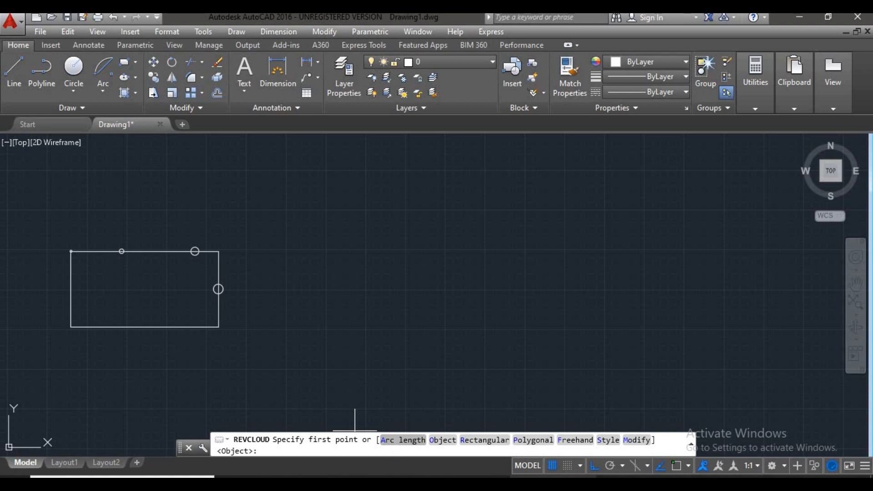
{"action": "left_click", "coordinate": [302, 243]}
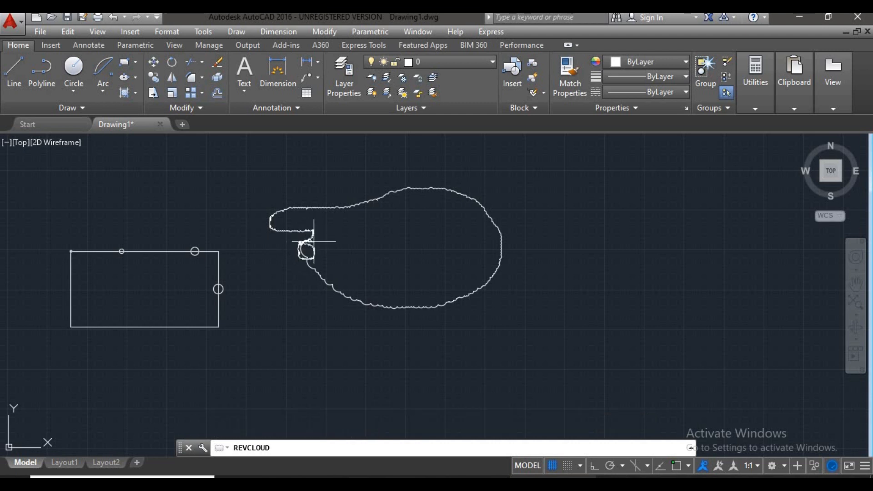
{"action": "key", "text": "Return"}
{"action": "double_click", "coordinate": [314, 241]}
{"action": "key", "text": "Escape"}
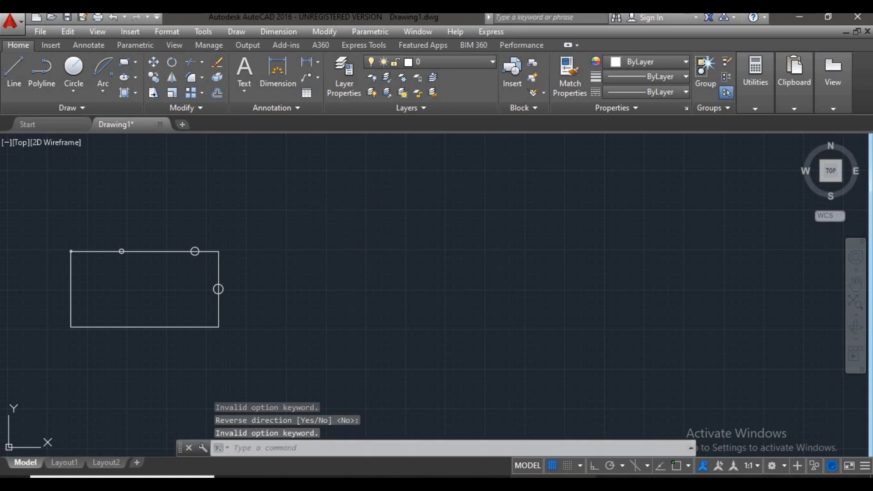
{"action": "key", "text": "Escape"}
{"action": "type", "text": "rec"}
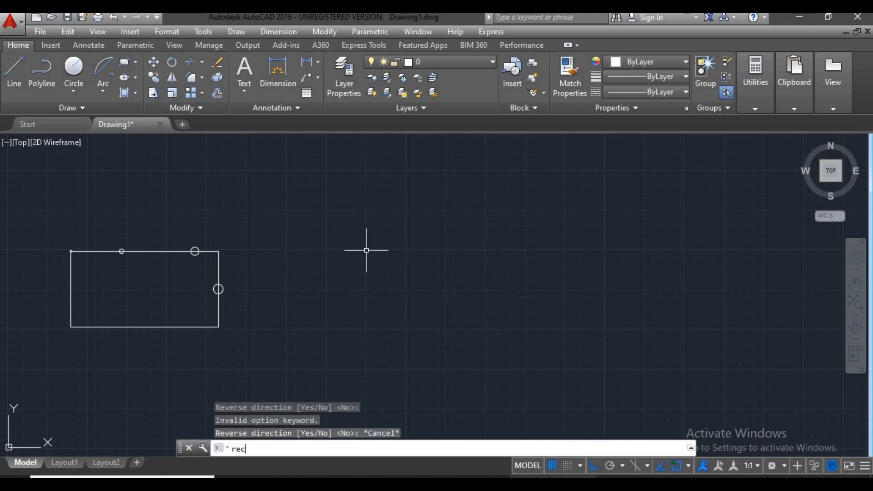
{"action": "type", "text": "v"}
{"action": "key", "text": "Return"}
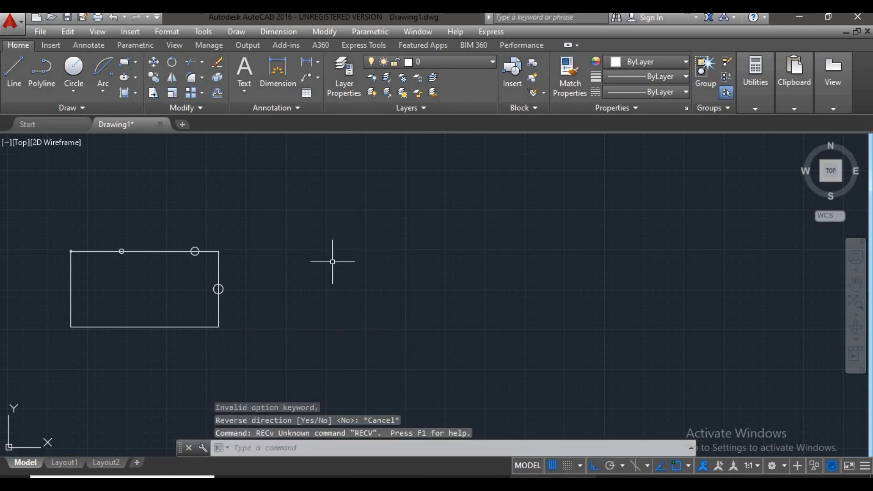
{"action": "key", "text": "Escape"}
{"action": "key", "text": "Escape"}
- Draw a freehand revision cloud to the right of the rectangle, keeping the arc direction unreversed
{"action": "type", "text": "revc"}
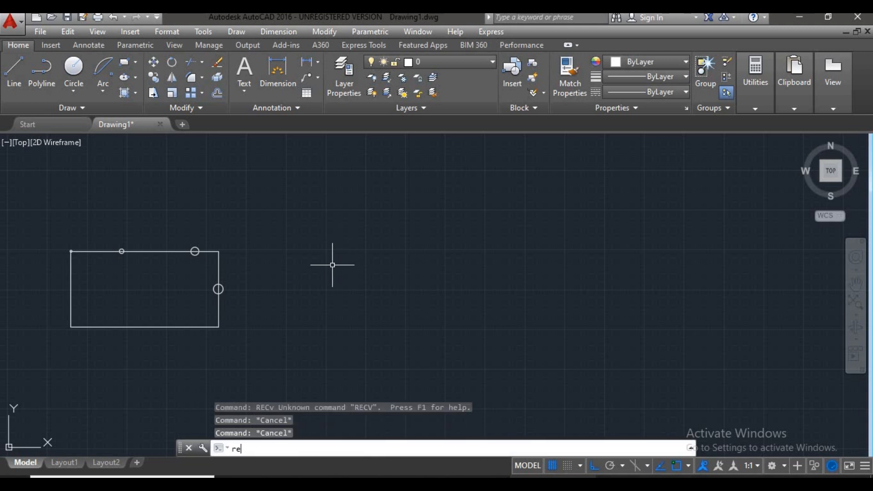
{"action": "key", "text": "Return"}
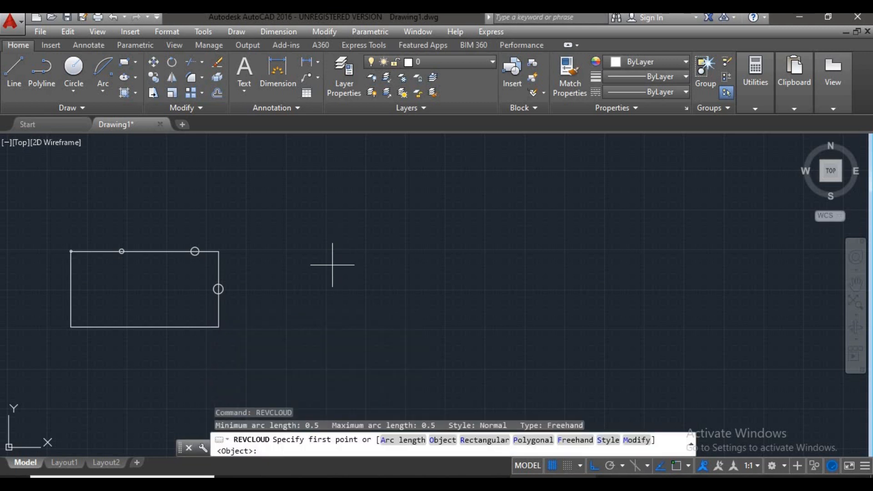
{"action": "left_click", "coordinate": [317, 308]}
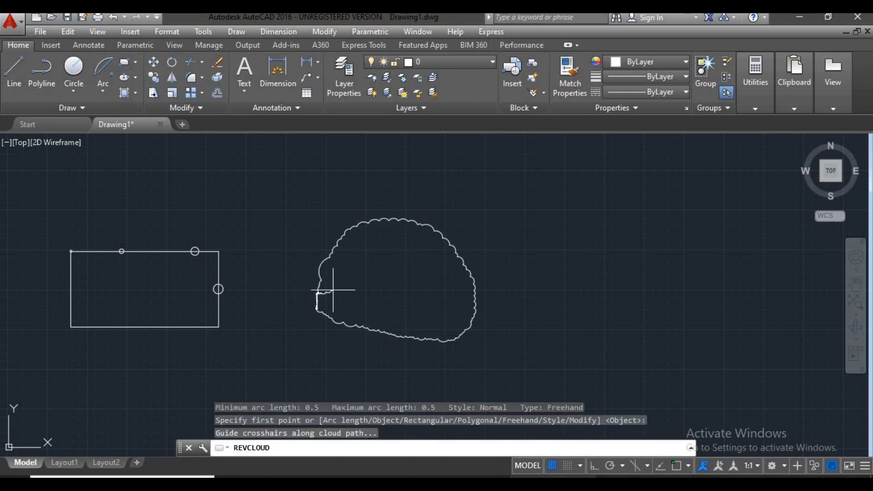
{"action": "right_click", "coordinate": [356, 293]}
{"action": "left_click", "coordinate": [356, 293]}
{"action": "left_click", "coordinate": [356, 293]}
{"action": "key", "text": "Return"}
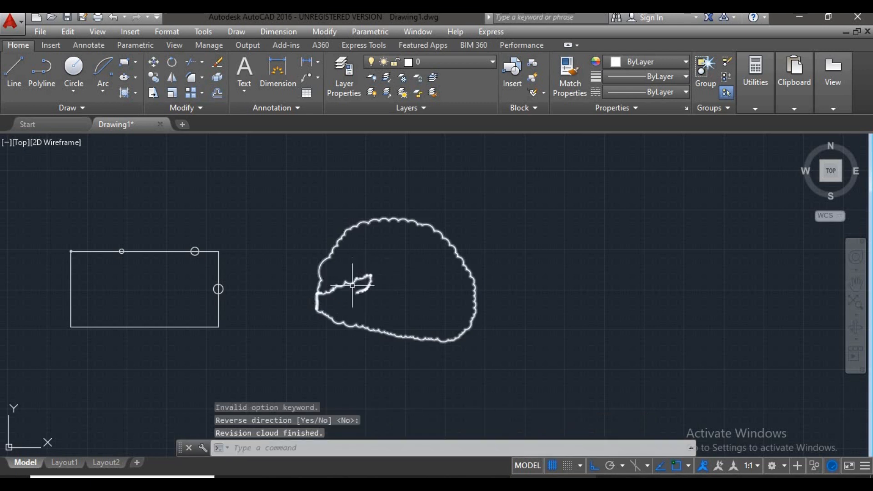
- Examine the arcs along the outline of the finished revision cloud up close and as a whole
{"action": "mouse_move", "coordinate": [375, 295]}
{"action": "middle_mouse_down"}
{"action": "mouse_move", "coordinate": [380, 264]}
{"action": "mouse_move", "coordinate": [375, 277]}
{"action": "mouse_move", "coordinate": [328, 298]}
{"action": "middle_mouse_up"}
{"action": "scroll", "coordinate": [381, 261], "scroll_direction": "up", "scroll_amount": 4}
{"action": "scroll", "coordinate": [327, 298], "scroll_direction": "down", "scroll_amount": 2}
{"action": "scroll", "coordinate": [400, 186], "scroll_direction": "up", "scroll_amount": 4}
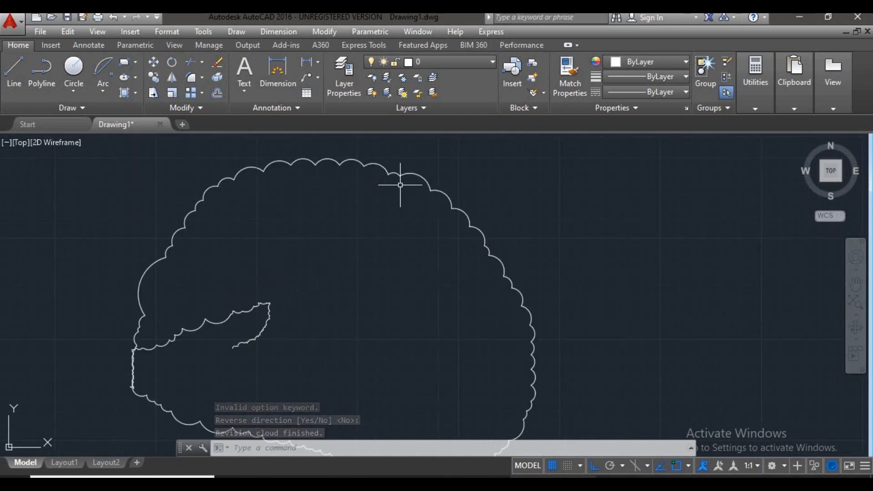
{"action": "scroll", "coordinate": [390, 175], "scroll_direction": "up", "scroll_amount": 2}
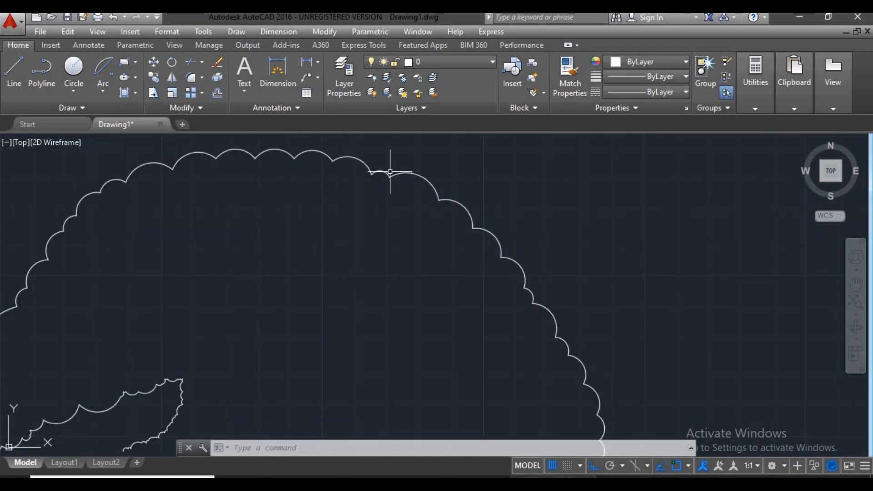
{"action": "middle_click_drag", "start_coordinate": [329, 164], "coordinate": [396, 230]}
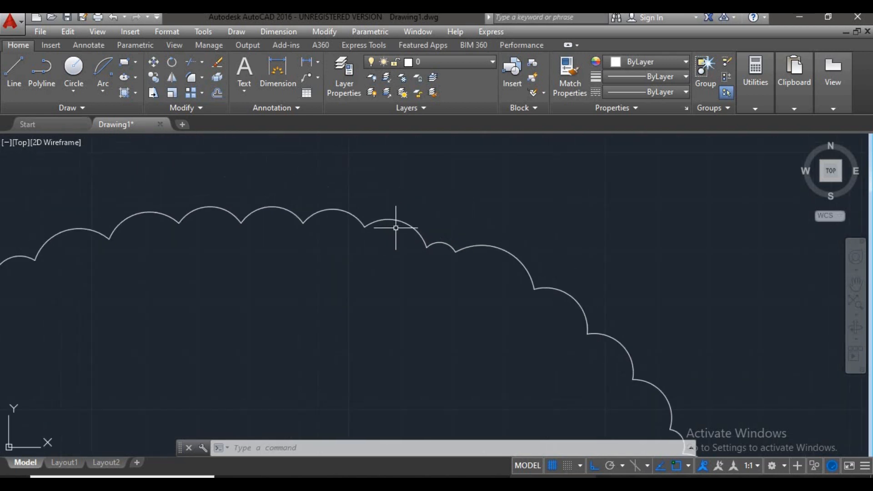
{"action": "scroll", "coordinate": [273, 205], "scroll_direction": "down", "scroll_amount": 4}
{"action": "scroll", "coordinate": [463, 218], "scroll_direction": "up", "scroll_amount": 4}
{"action": "scroll", "coordinate": [490, 296], "scroll_direction": "down", "scroll_amount": 2}
{"action": "middle_click_drag", "start_coordinate": [474, 292], "coordinate": [283, 229]}
{"action": "scroll", "coordinate": [296, 241], "scroll_direction": "down", "scroll_amount": 2}
{"action": "middle_click_drag", "start_coordinate": [314, 277], "coordinate": [313, 279]}
{"action": "key", "text": "Escape"}
{"action": "key", "text": "Escape"}
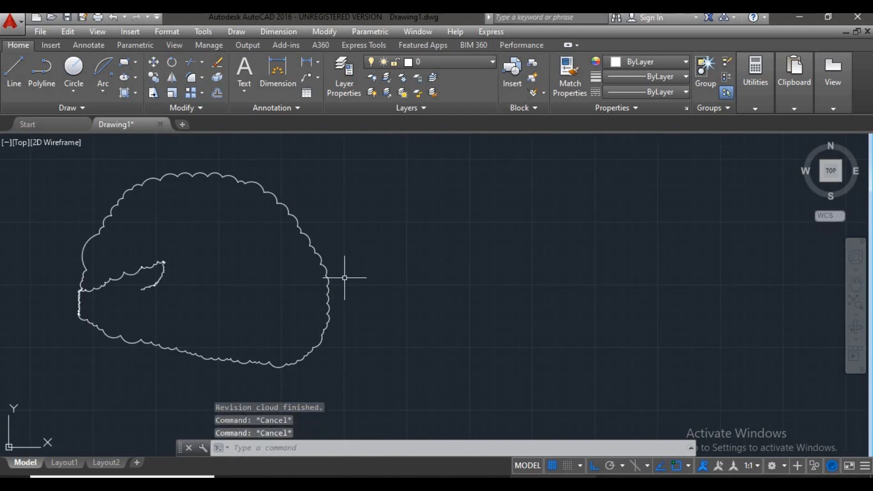
{"action": "type", "text": "RC"}
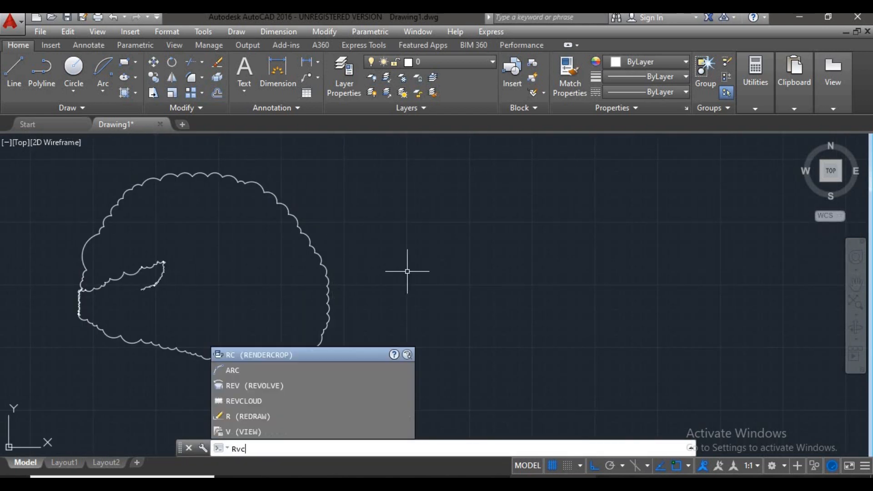
{"action": "key", "text": "Return"}
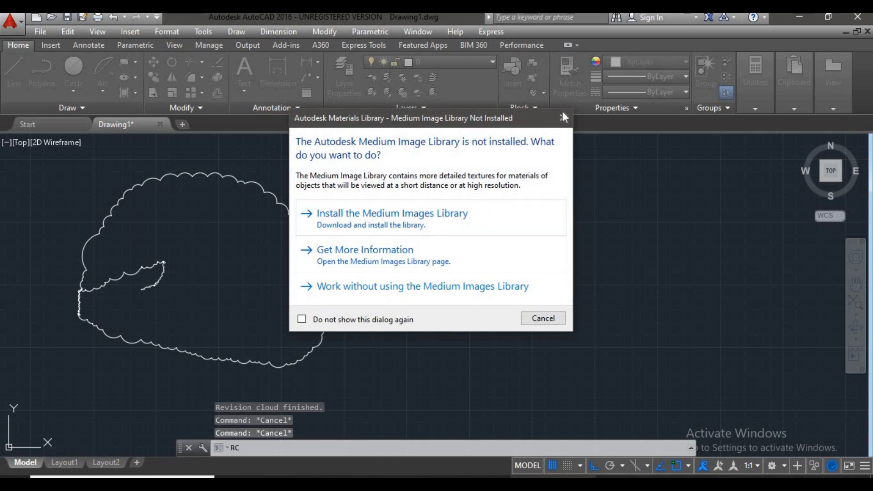
{"action": "left_click", "coordinate": [563, 117]}
{"action": "key", "text": "Escape"}
{"action": "key", "text": "Escape"}
{"action": "key", "text": "Escape"}
- Try to set the revision cloud's arc lengths to a minimum of 1 and a maximum of 5
{"action": "type", "text": "revc"}
{"action": "key", "text": "Return"}
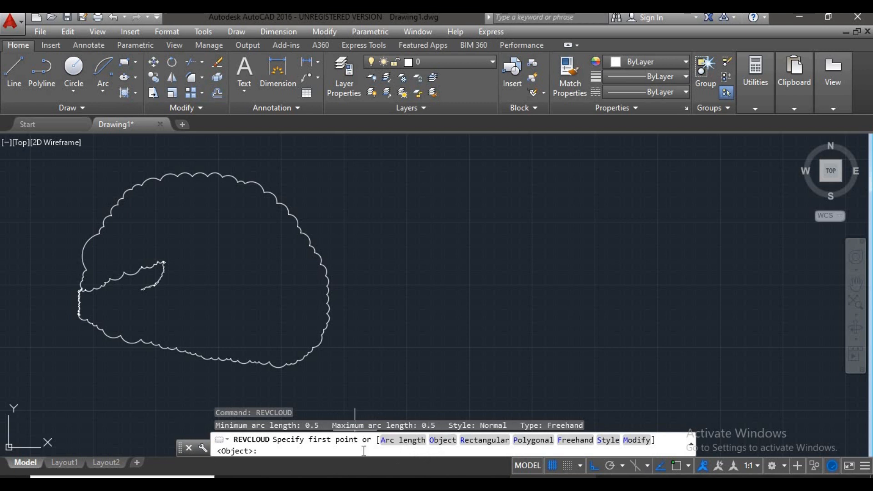
{"action": "left_click", "coordinate": [398, 448]}
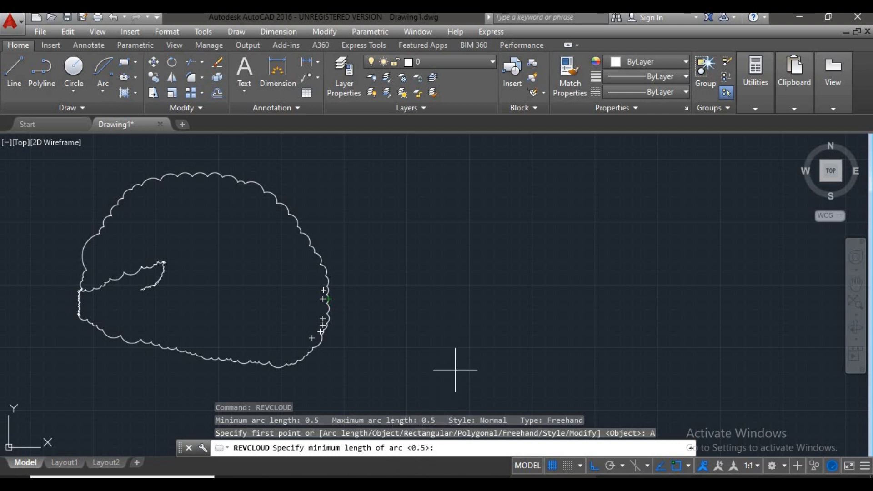
{"action": "key", "text": "Return"}
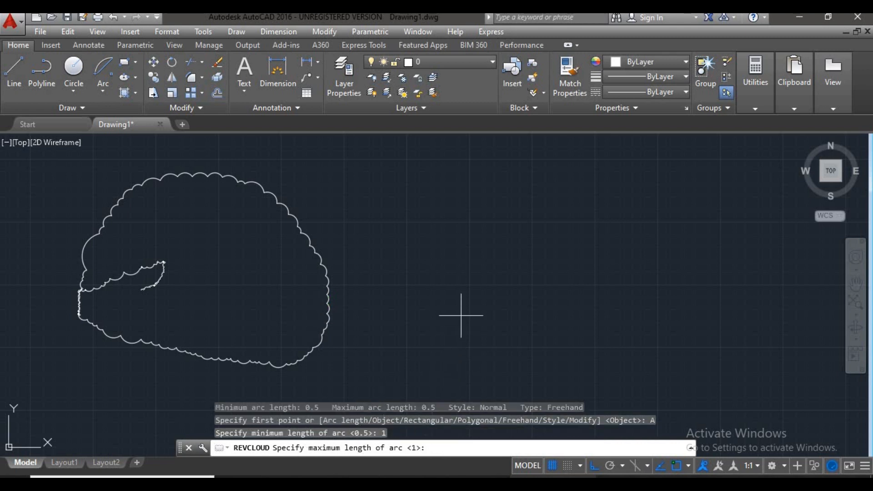
{"action": "type", "text": "5"}
{"action": "key", "text": "Return"}
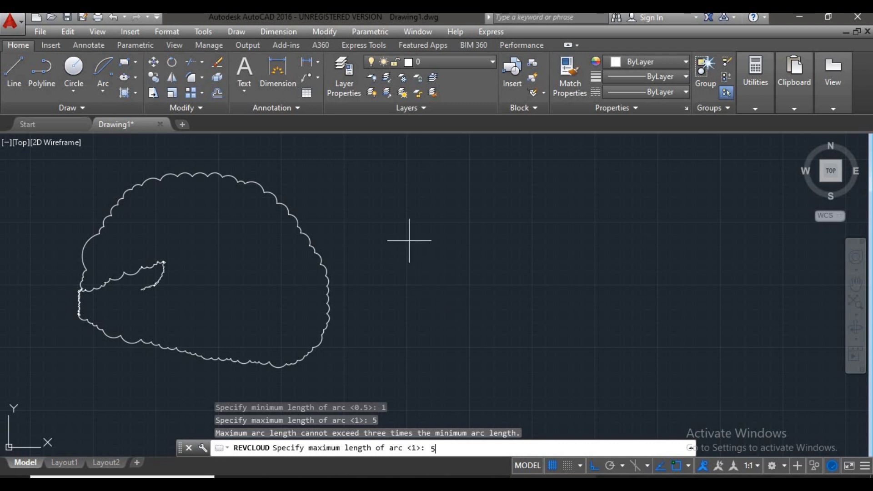
{"action": "type", "text": "5"}
{"action": "key", "text": "Return"}
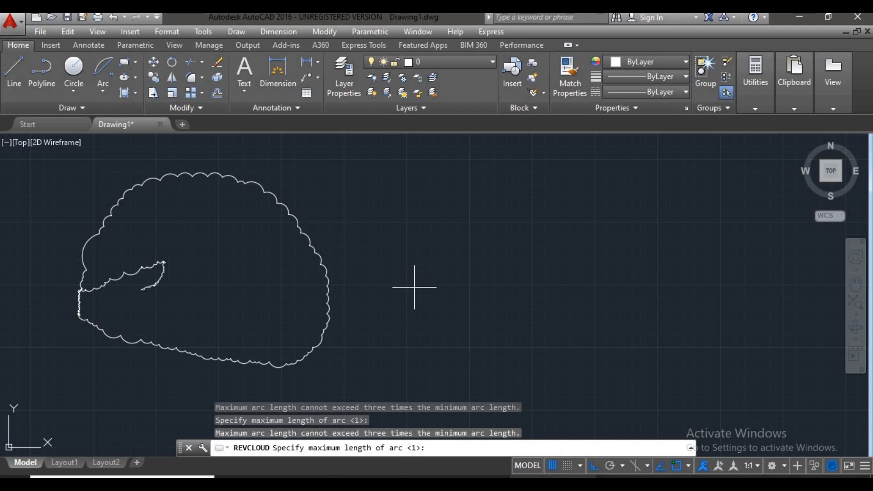
{"action": "key", "text": "Escape"}
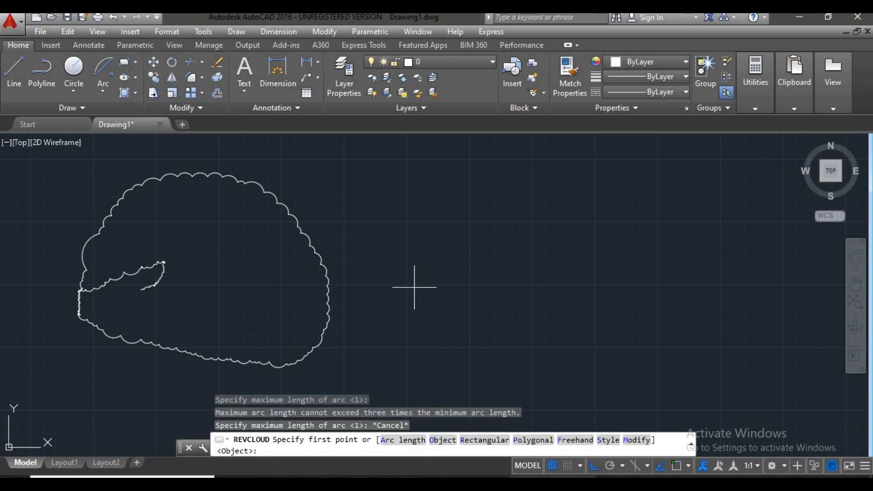
- Try to draw a second freehand revision cloud to the right of the existing one
{"action": "left_click", "coordinate": [412, 263]}
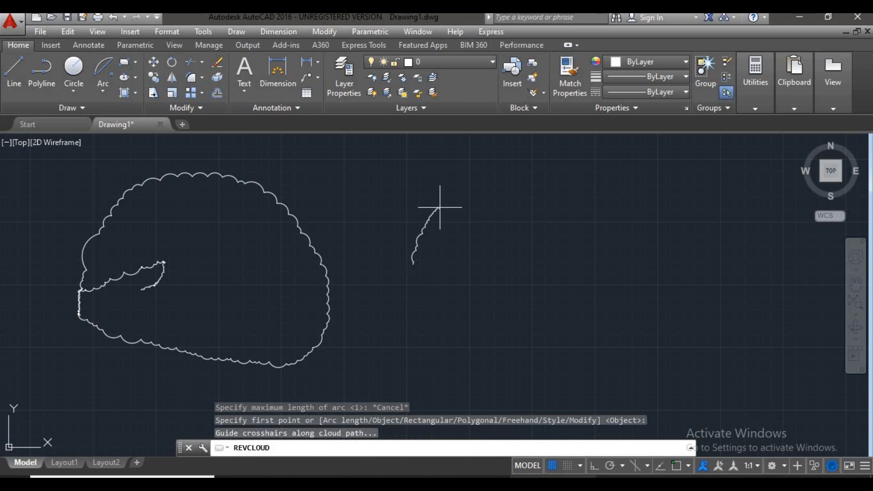
{"action": "mouse_move", "coordinate": [407, 272]}
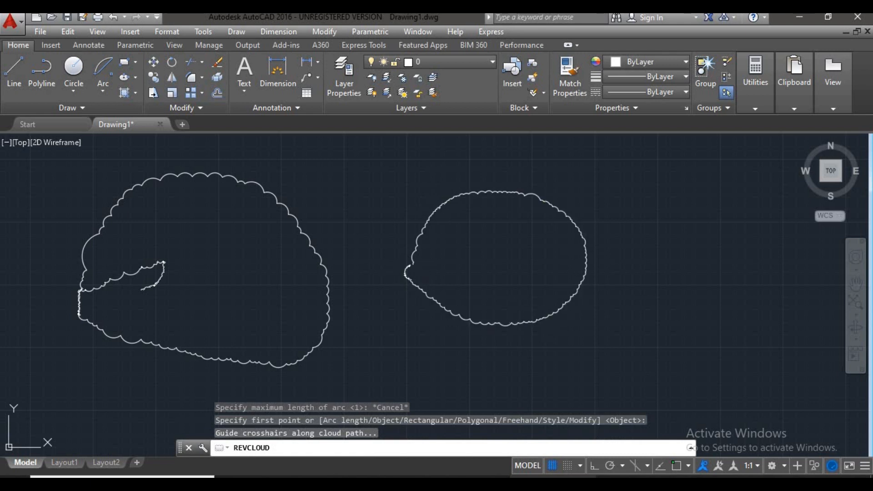
{"action": "left_click", "coordinate": [454, 270]}
{"action": "left_click", "coordinate": [454, 270]}
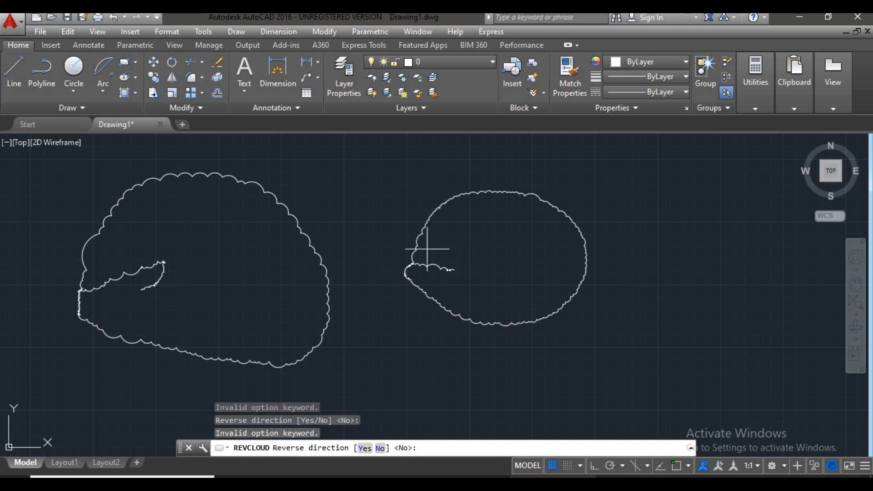
{"action": "scroll", "coordinate": [415, 262], "scroll_direction": "up", "scroll_amount": 6}
{"action": "key", "text": "Escape"}
{"action": "scroll", "coordinate": [394, 253], "scroll_direction": "down", "scroll_amount": 5}
{"action": "middle_click_drag", "start_coordinate": [328, 263], "coordinate": [659, 255]}
{"action": "scroll", "coordinate": [472, 273], "scroll_direction": "down", "scroll_amount": 5}
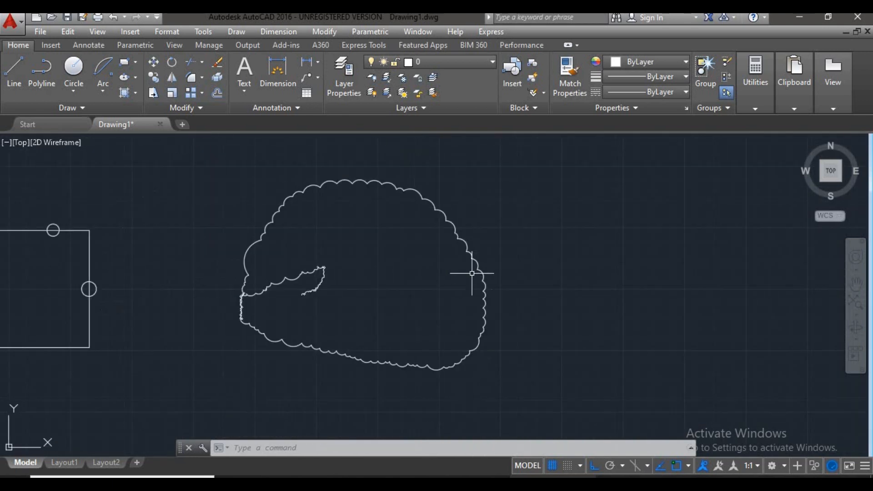
{"action": "middle_click_drag", "start_coordinate": [442, 288], "coordinate": [328, 280]}
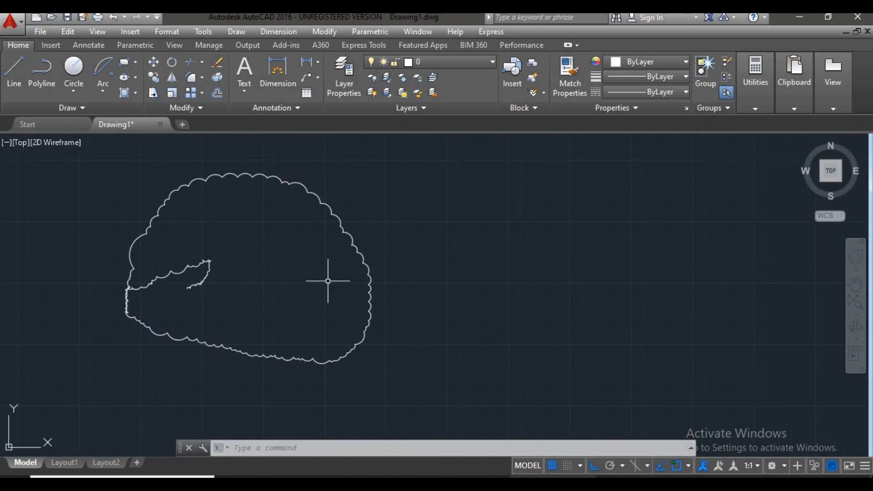
{"action": "middle_click_drag", "start_coordinate": [401, 285], "coordinate": [317, 285]}
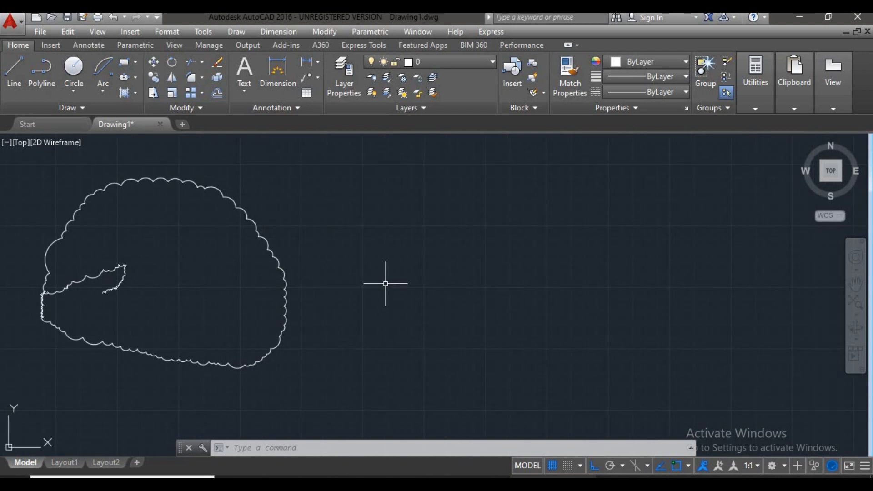
{"action": "type", "text": "REV"}
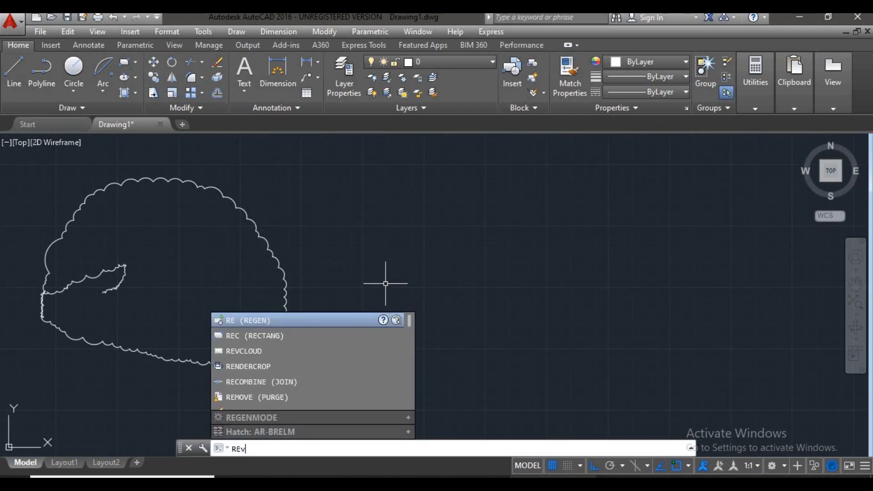
{"action": "type", "text": "CLOUD"}
{"action": "key", "text": "Return"}
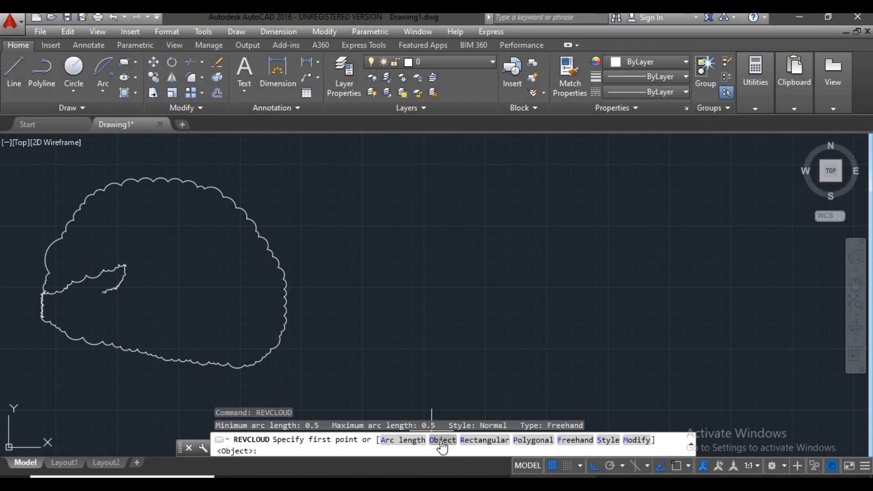
{"action": "key", "text": "Escape"}
{"action": "key", "text": "Escape"}
{"action": "key", "text": "Escape"}
- Draw a circle in the empty area well to the right of the freehand revision cloud
{"action": "type", "text": "c"}
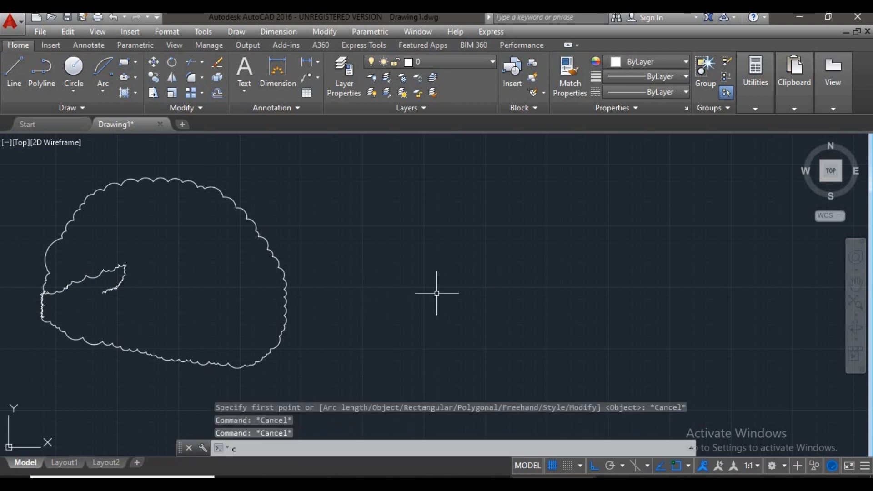
{"action": "key", "text": "Return"}
{"action": "left_click", "coordinate": [619, 249]}
{"action": "left_click", "coordinate": [642, 301]}
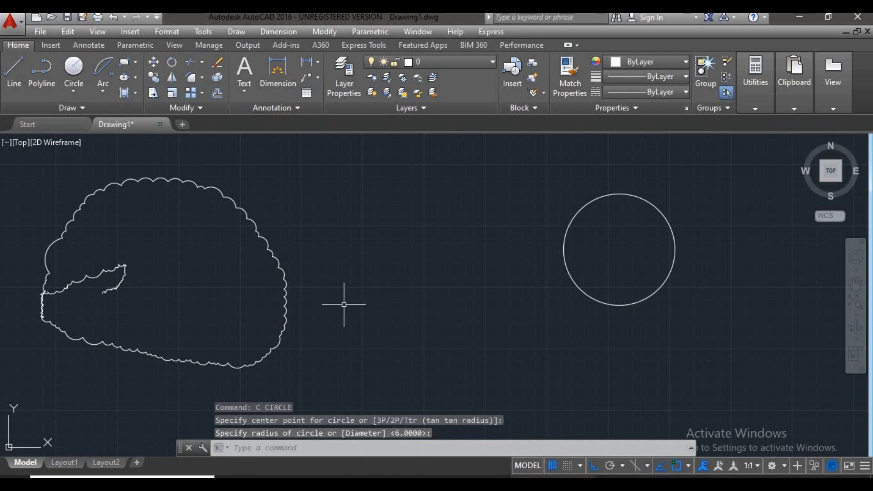
{"action": "type", "text": "re"}
{"action": "key", "text": "Return"}
{"action": "left_click", "coordinate": [354, 214]}
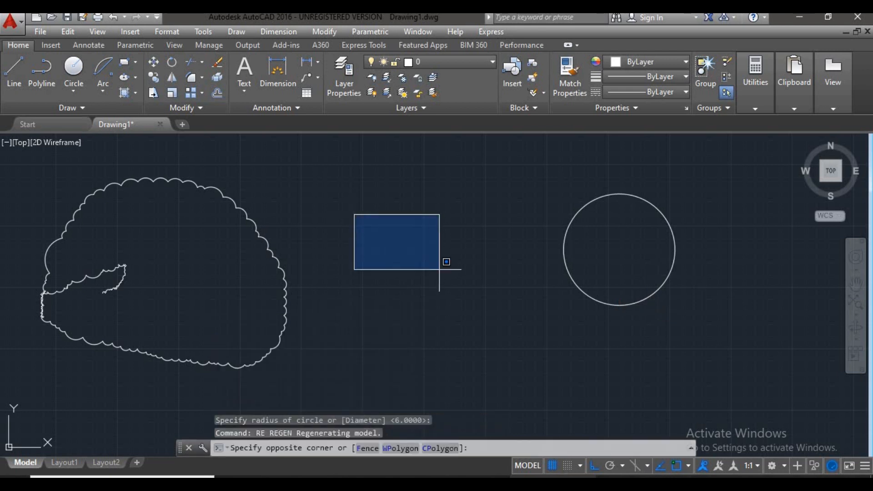
{"action": "key", "text": "Escape"}
{"action": "key", "text": "Escape"}
{"action": "key", "text": "Escape"}
- Draw a rectangle in the space between the freehand revision cloud and the circle
{"action": "type", "text": "rec"}
{"action": "key", "text": "Return"}
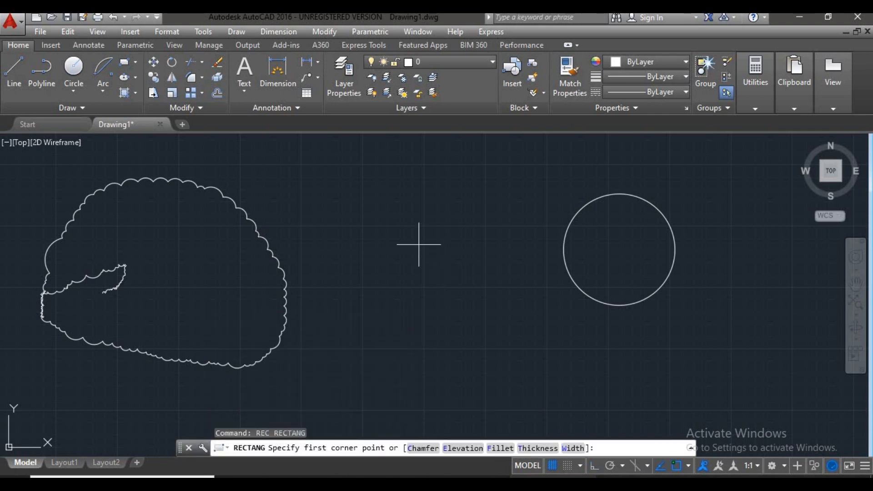
{"action": "left_click", "coordinate": [387, 225]}
{"action": "left_click", "coordinate": [472, 286]}
- Convert the rectangle beside the circle into a revision cloud with the Object option, keeping the arc direction unreversed
{"action": "middle_click_drag", "start_coordinate": [439, 333], "coordinate": [363, 314]}
{"action": "type", "text": "revc"}
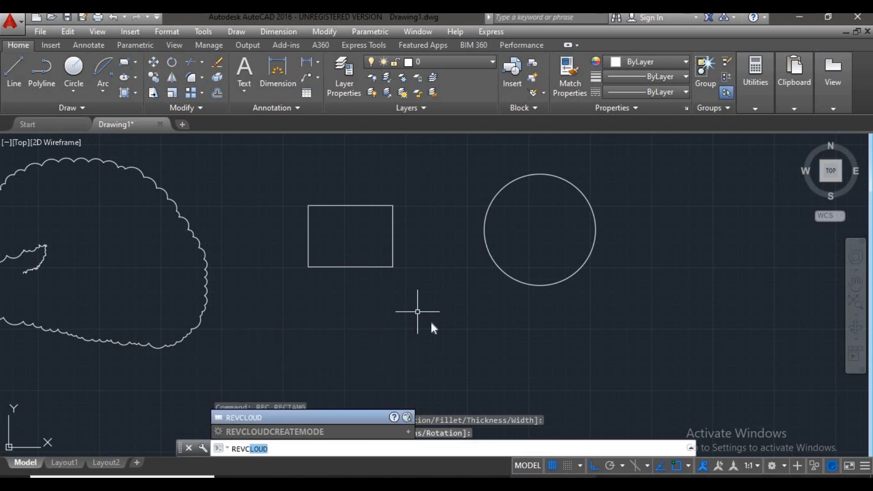
{"action": "key", "text": "Return"}
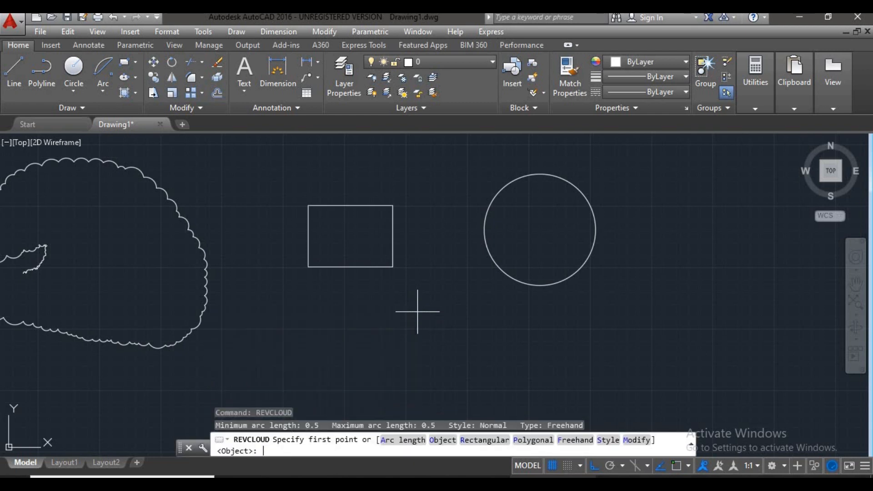
{"action": "left_click", "coordinate": [443, 440]}
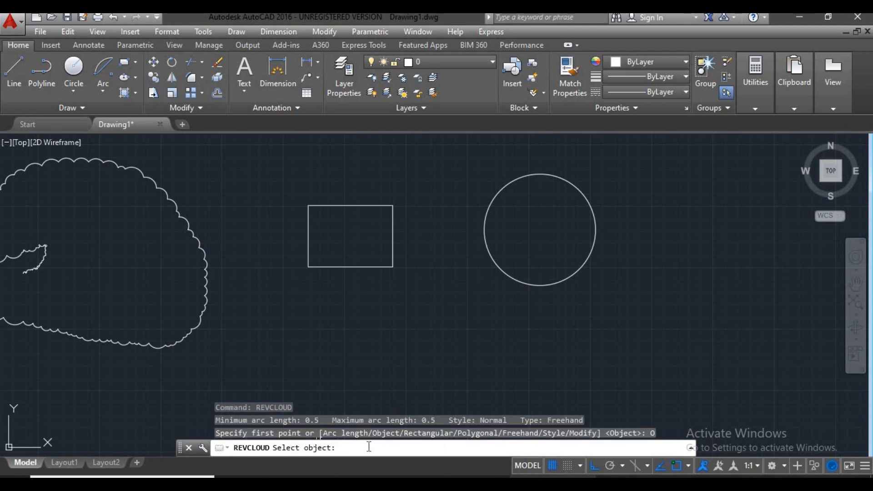
{"action": "left_click", "coordinate": [393, 260]}
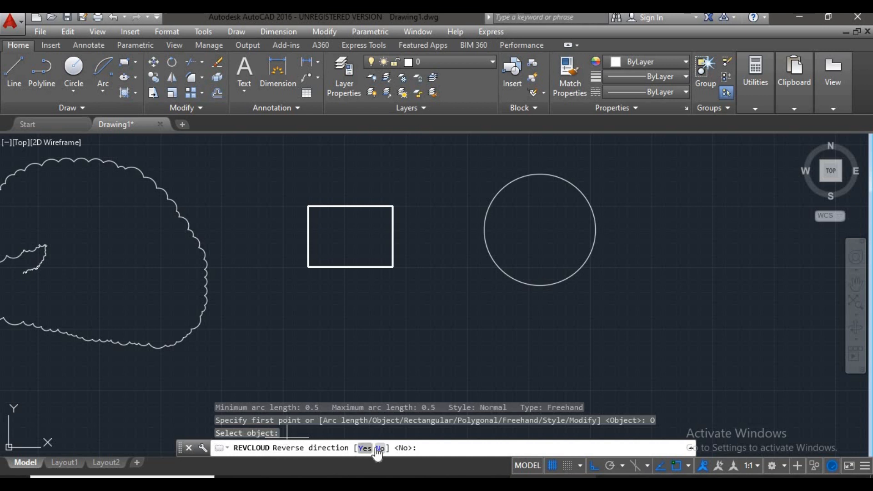
{"action": "scroll", "coordinate": [395, 255], "scroll_direction": "up", "scroll_amount": 7}
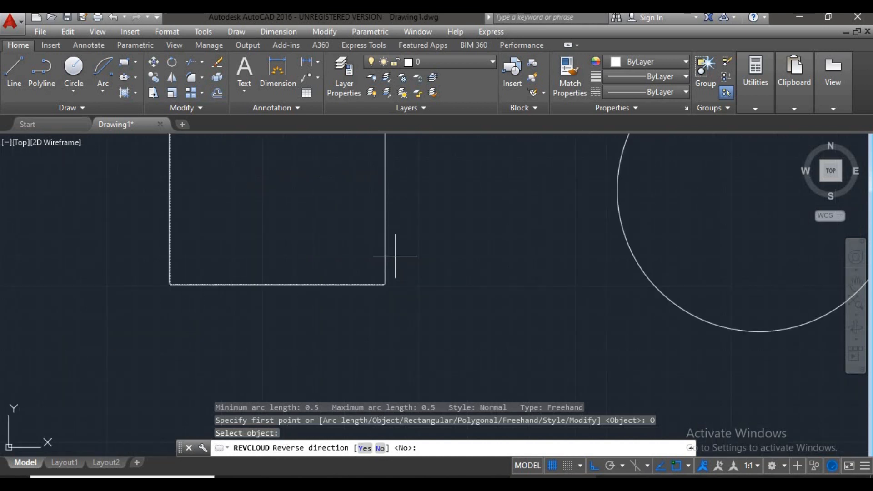
{"action": "scroll", "coordinate": [381, 286], "scroll_direction": "up", "scroll_amount": 5}
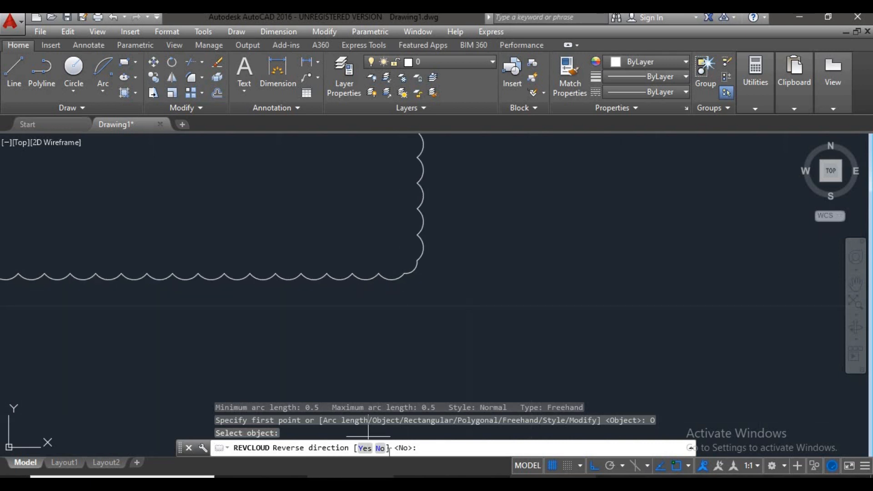
{"action": "scroll", "coordinate": [378, 276], "scroll_direction": "up", "scroll_amount": 2}
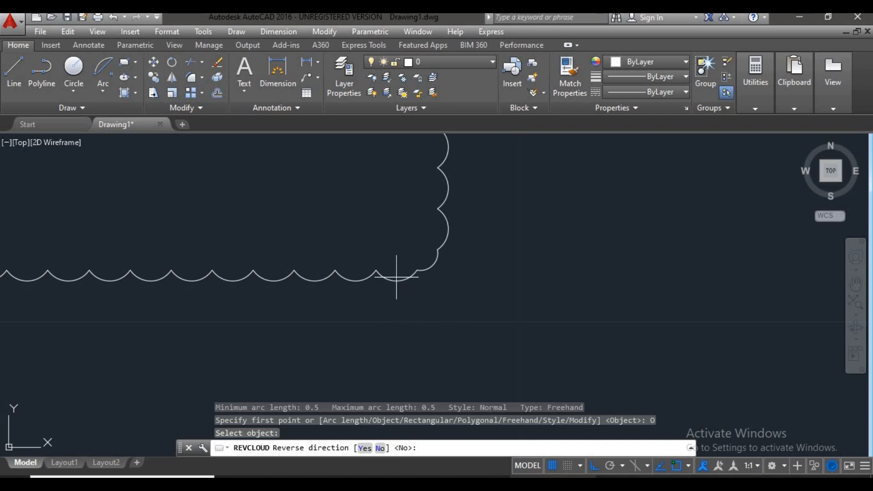
{"action": "key", "text": "Return"}
- Draw a small Rectangular revision cloud in the empty area below and to the right of the freehand cloud
{"action": "scroll", "coordinate": [352, 290], "scroll_direction": "down", "scroll_amount": 2}
{"action": "scroll", "coordinate": [350, 290], "scroll_direction": "down", "scroll_amount": 3}
{"action": "middle_click_drag", "start_coordinate": [313, 318], "coordinate": [348, 298]}
{"action": "type", "text": "re"}
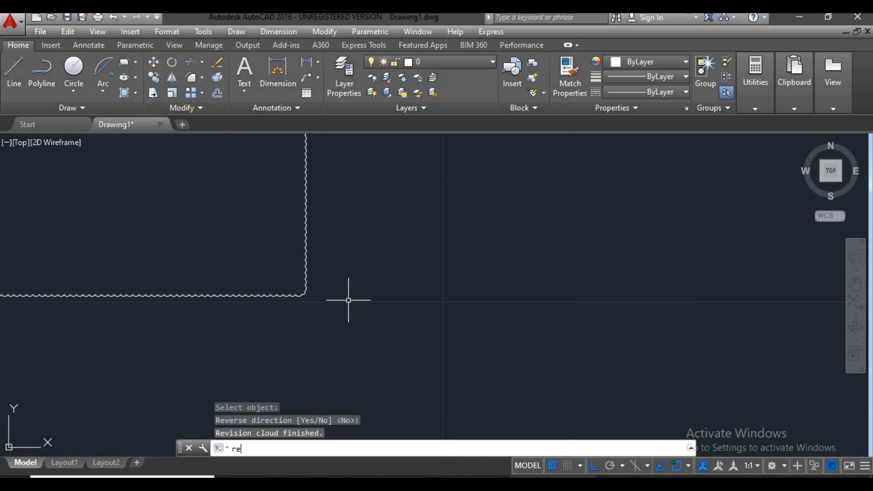
{"action": "type", "text": "v"}
{"action": "key", "text": "Return"}
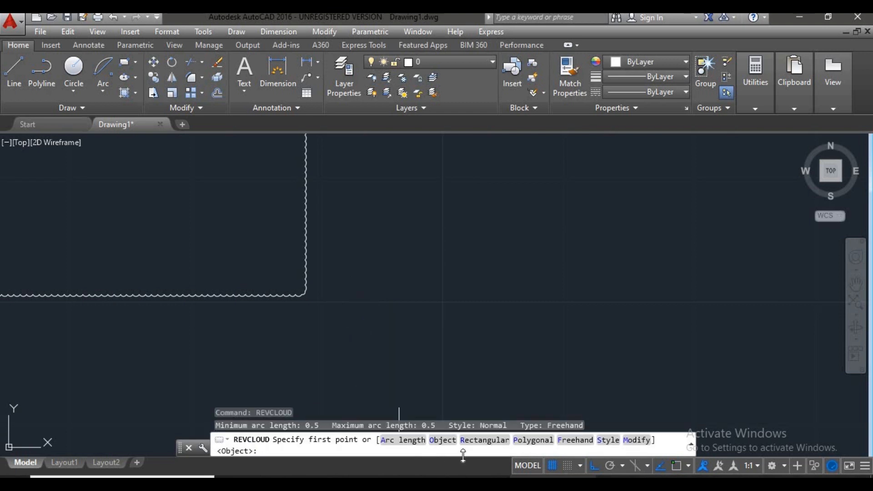
{"action": "scroll", "coordinate": [459, 365], "scroll_direction": "down", "scroll_amount": 5}
{"action": "middle_click_drag", "start_coordinate": [321, 265], "coordinate": [219, 207]}
{"action": "scroll", "coordinate": [276, 274], "scroll_direction": "down", "scroll_amount": 2}
{"action": "middle_click_drag", "start_coordinate": [316, 301], "coordinate": [567, 288]}
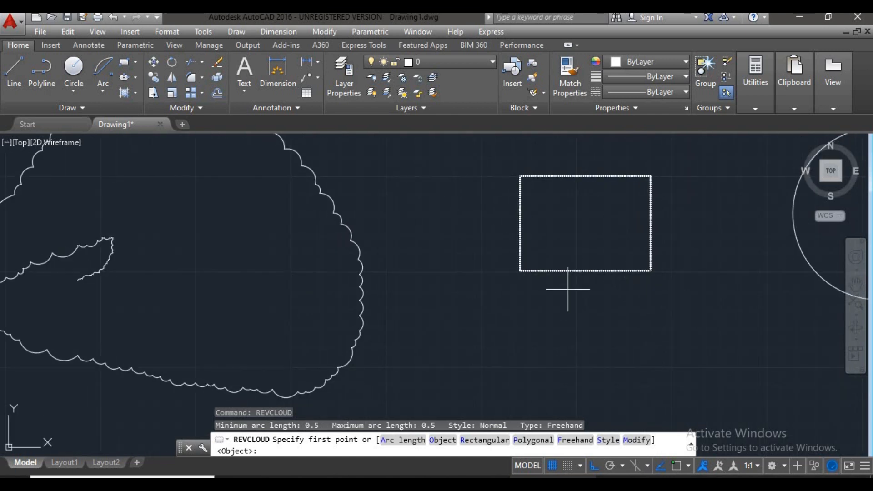
{"action": "scroll", "coordinate": [351, 316], "scroll_direction": "down", "scroll_amount": 4}
{"action": "middle_click_drag", "start_coordinate": [386, 340], "coordinate": [360, 250]}
{"action": "scroll", "coordinate": [362, 289], "scroll_direction": "up", "scroll_amount": 4}
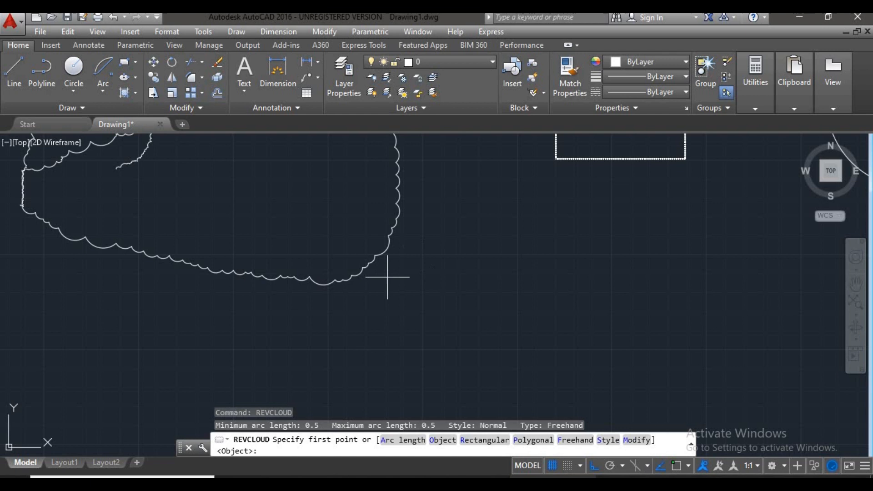
{"action": "mouse_move", "coordinate": [389, 355]}
{"action": "middle_mouse_down"}
{"action": "mouse_move", "coordinate": [281, 309]}
{"action": "mouse_move", "coordinate": [225, 295]}
{"action": "middle_mouse_up"}
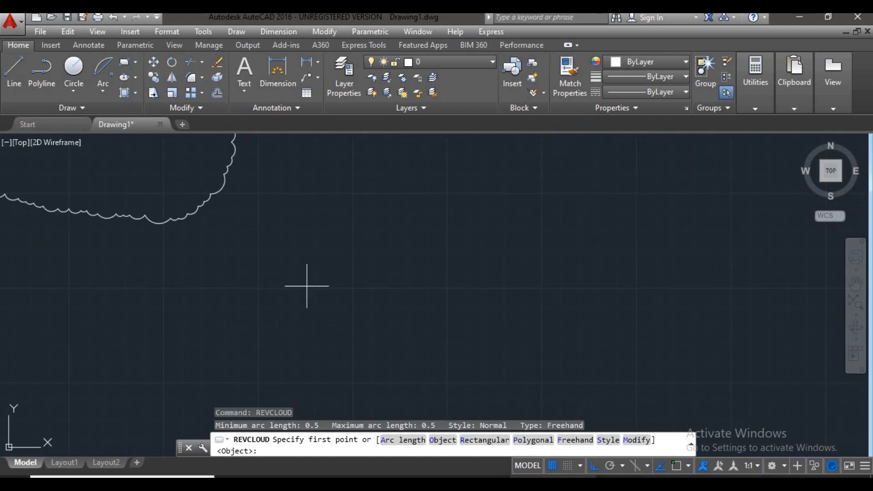
{"action": "left_click", "coordinate": [472, 440]}
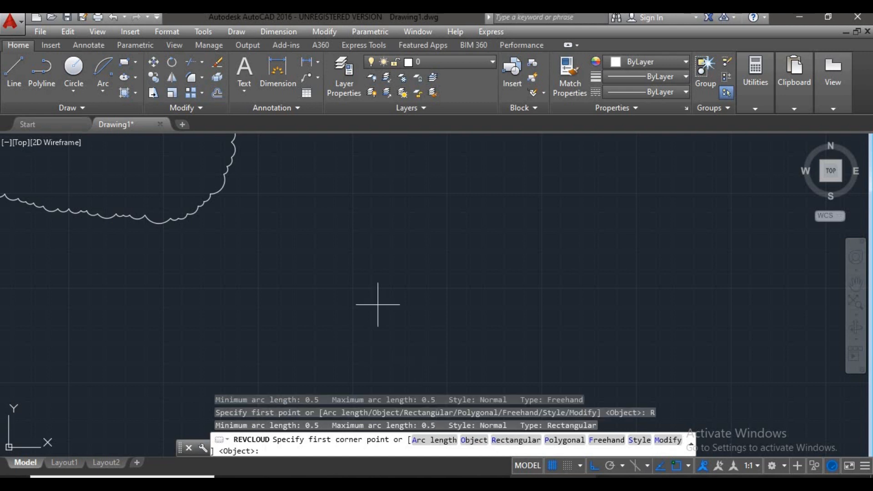
{"action": "left_click", "coordinate": [331, 225]}
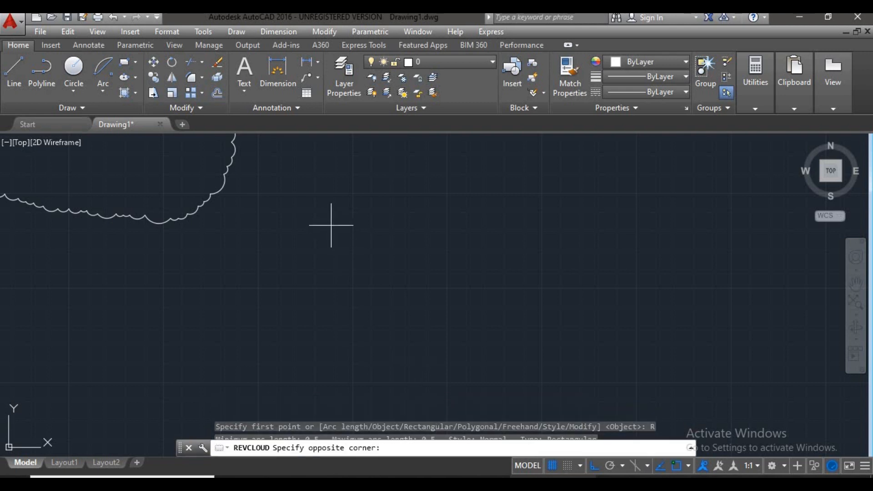
{"action": "left_click", "coordinate": [373, 245]}
- Draw a Polygonal revision cloud as an irregular closed outline with a notched side, beside the small rectangular cloud
{"action": "scroll", "coordinate": [365, 242], "scroll_direction": "up", "scroll_amount": 8}
{"action": "middle_click_drag", "start_coordinate": [351, 234], "coordinate": [329, 295]}
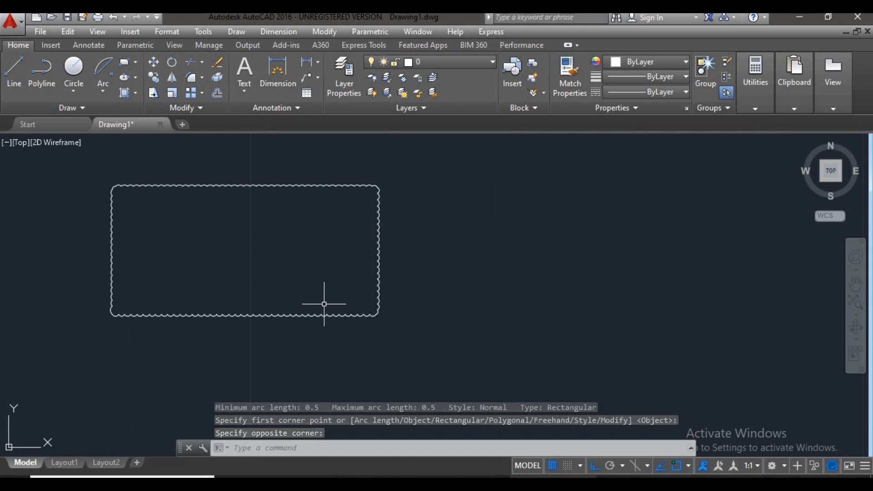
{"action": "type", "text": "re"}
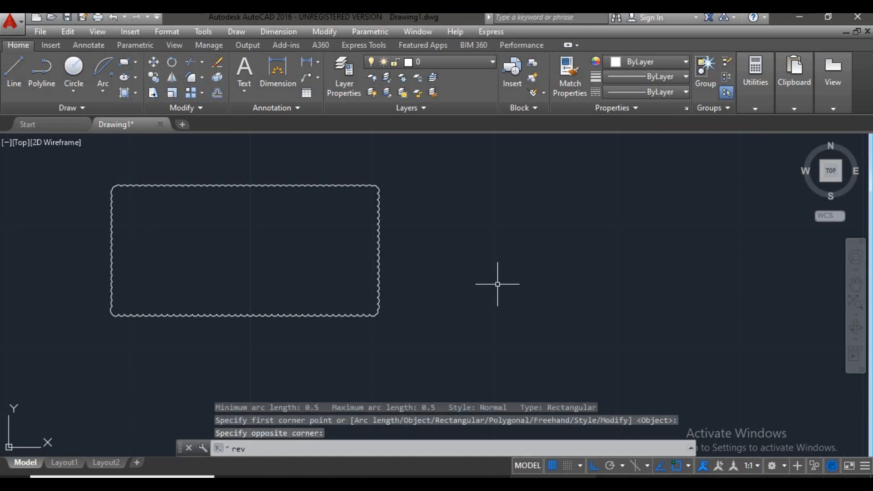
{"action": "type", "text": "v"}
{"action": "key", "text": "Return"}
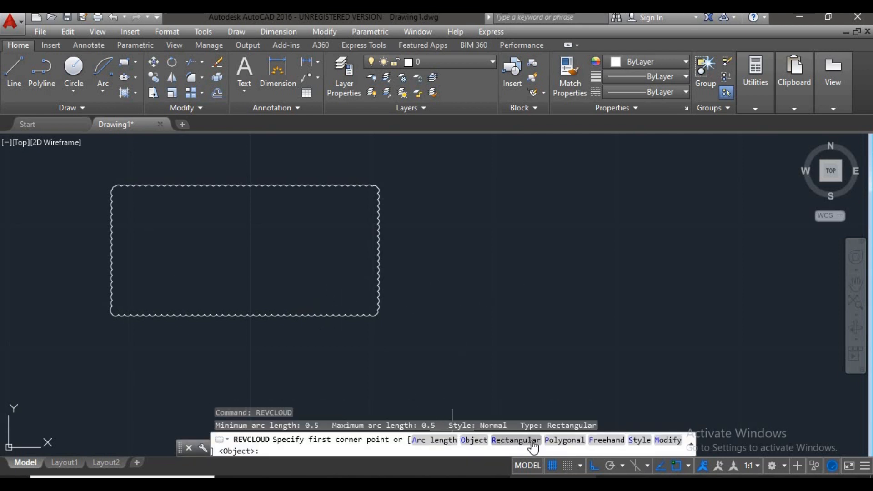
{"action": "left_click", "coordinate": [565, 440]}
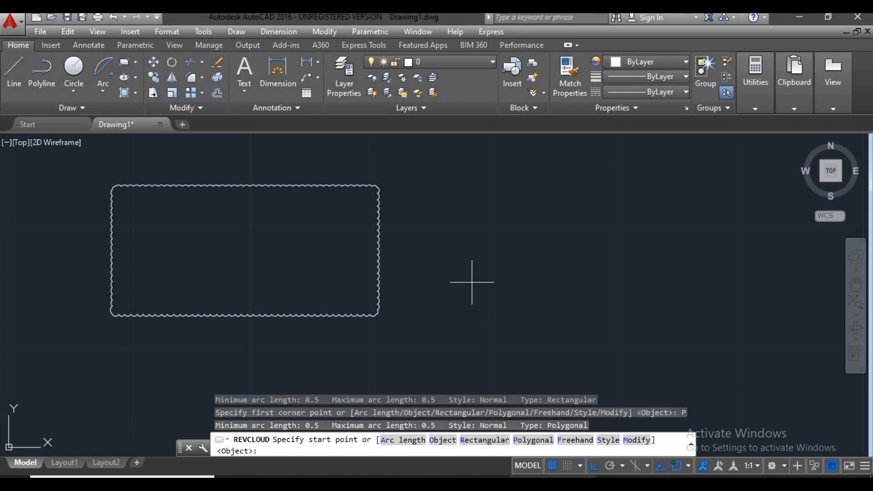
{"action": "left_click", "coordinate": [471, 257]}
{"action": "left_click", "coordinate": [578, 180]}
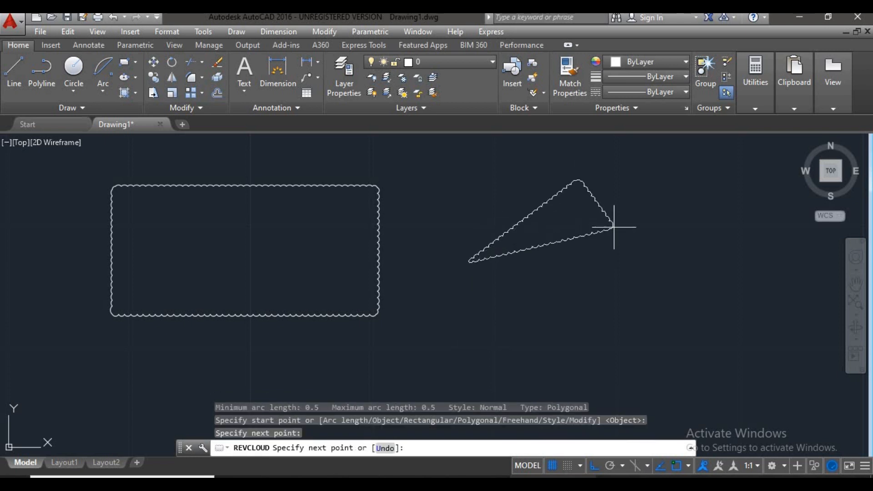
{"action": "left_click", "coordinate": [667, 269]}
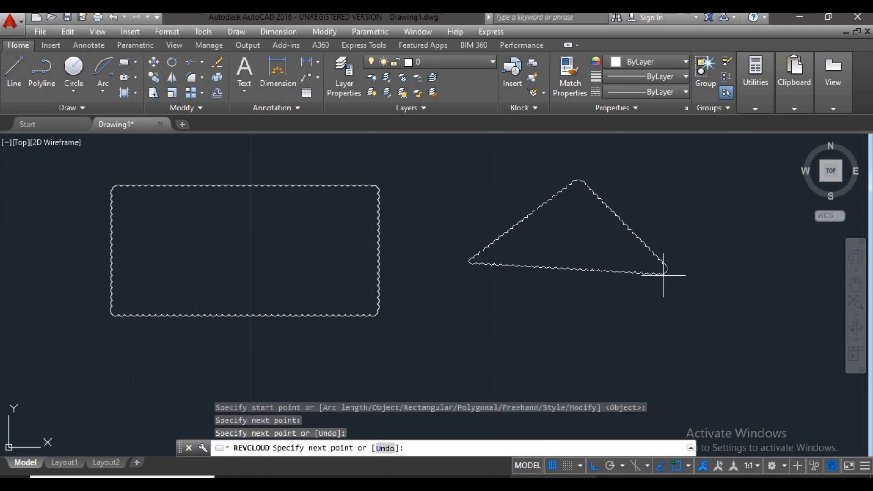
{"action": "left_click", "coordinate": [564, 350]}
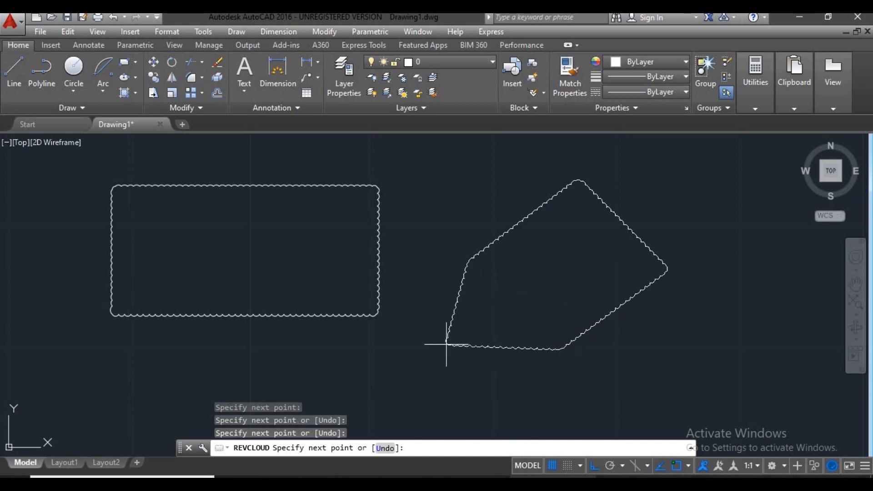
{"action": "left_click", "coordinate": [445, 343]}
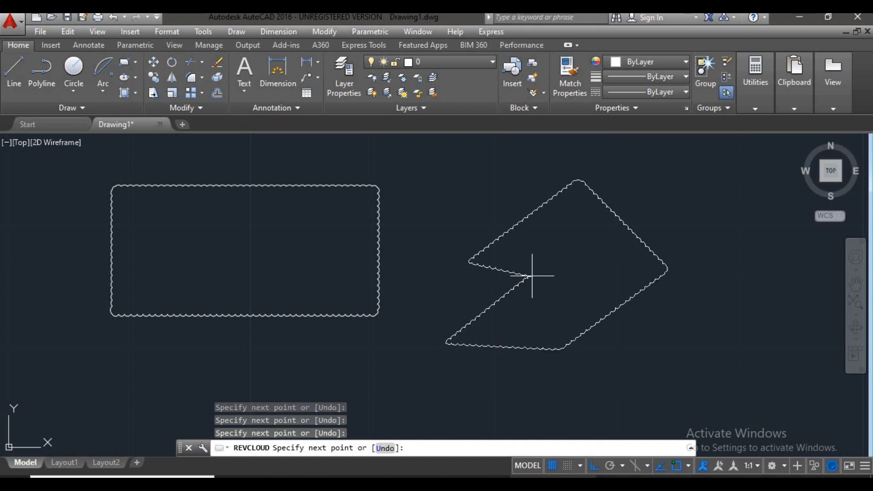
{"action": "left_click", "coordinate": [531, 273]}
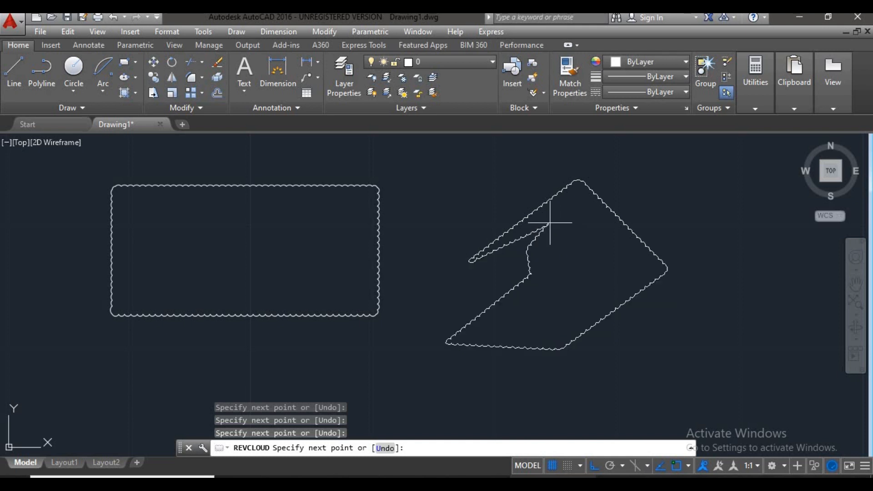
{"action": "left_click", "coordinate": [550, 223]}
{"action": "key", "text": "Return"}
- Try to draw a Freehand revision cloud with looping strokes in the empty area beside the small polygonal cloud
{"action": "middle_click_drag", "start_coordinate": [565, 288], "coordinate": [307, 286]}
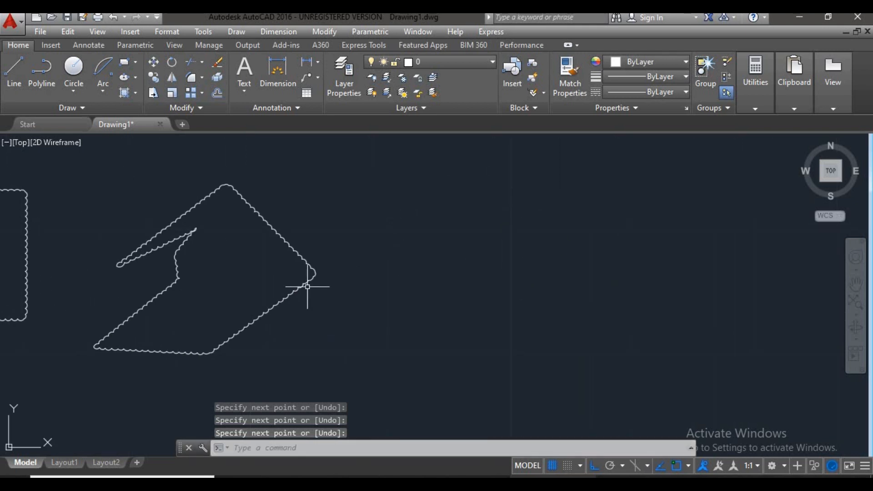
{"action": "type", "text": "rev"}
{"action": "key", "text": "Return"}
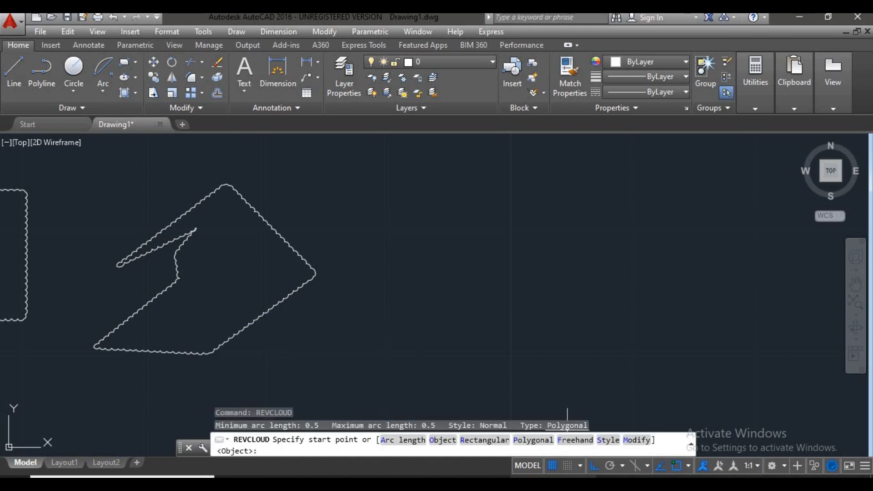
{"action": "scroll", "coordinate": [227, 264], "scroll_direction": "down", "scroll_amount": 3}
{"action": "middle_click_drag", "start_coordinate": [248, 272], "coordinate": [485, 330]}
{"action": "mouse_move", "coordinate": [313, 263]}
{"action": "middle_mouse_down"}
{"action": "mouse_move", "coordinate": [526, 321]}
{"action": "mouse_move", "coordinate": [610, 334]}
{"action": "middle_mouse_up"}
{"action": "scroll", "coordinate": [300, 244], "scroll_direction": "down", "scroll_amount": 2}
{"action": "mouse_move", "coordinate": [325, 286]}
{"action": "middle_mouse_down"}
{"action": "mouse_move", "coordinate": [359, 305]}
{"action": "mouse_move", "coordinate": [415, 311]}
{"action": "middle_mouse_up"}
{"action": "scroll", "coordinate": [414, 311], "scroll_direction": "down", "scroll_amount": 1}
{"action": "scroll", "coordinate": [389, 285], "scroll_direction": "down", "scroll_amount": 1}
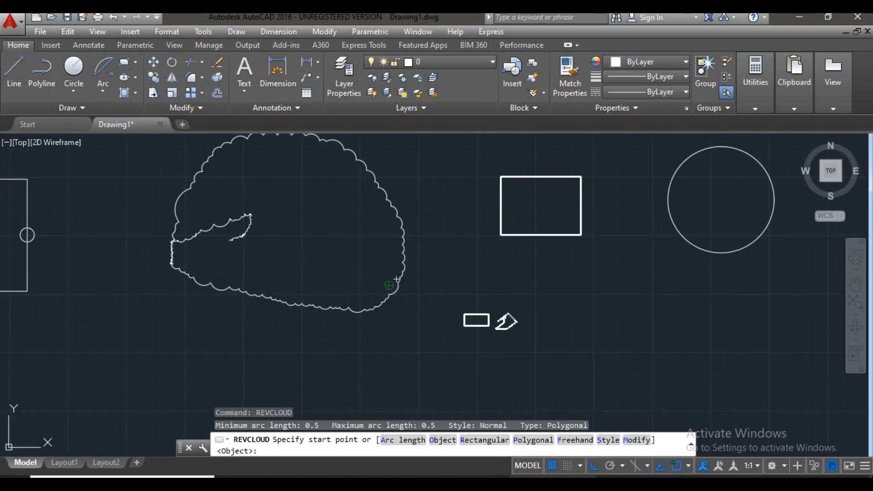
{"action": "middle_click_drag", "start_coordinate": [389, 285], "coordinate": [292, 259]}
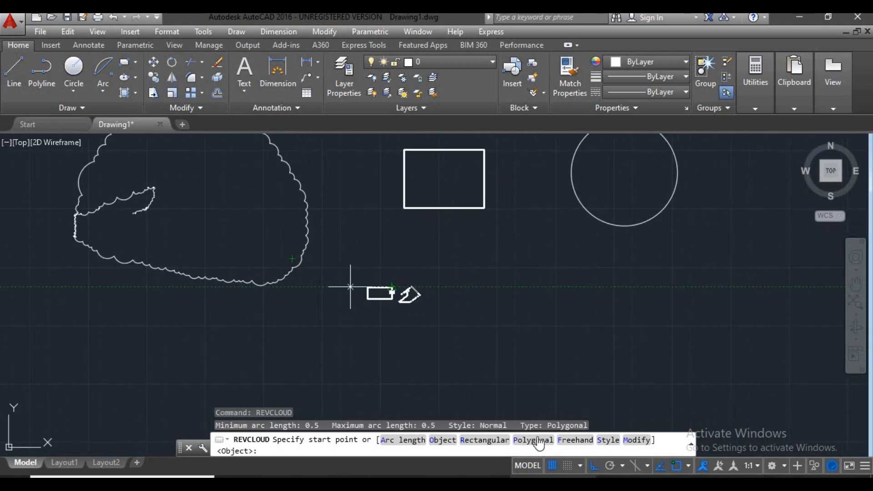
{"action": "left_click", "coordinate": [568, 440]}
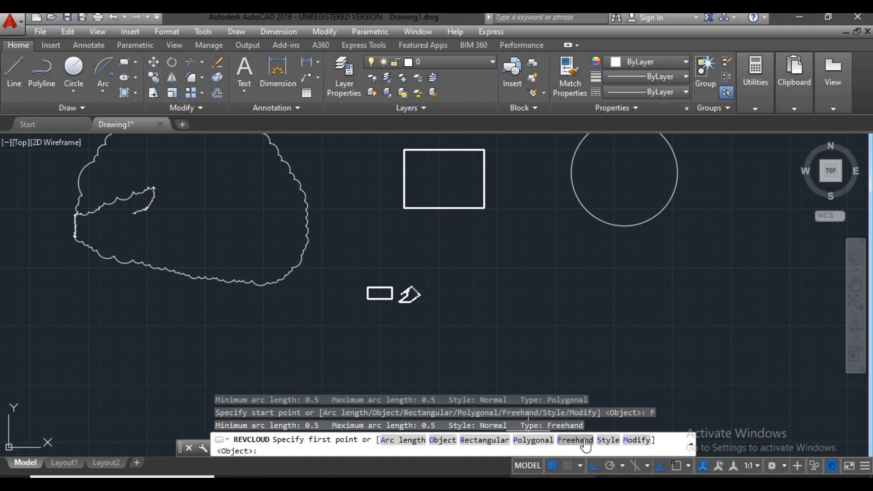
{"action": "left_click", "coordinate": [582, 441]}
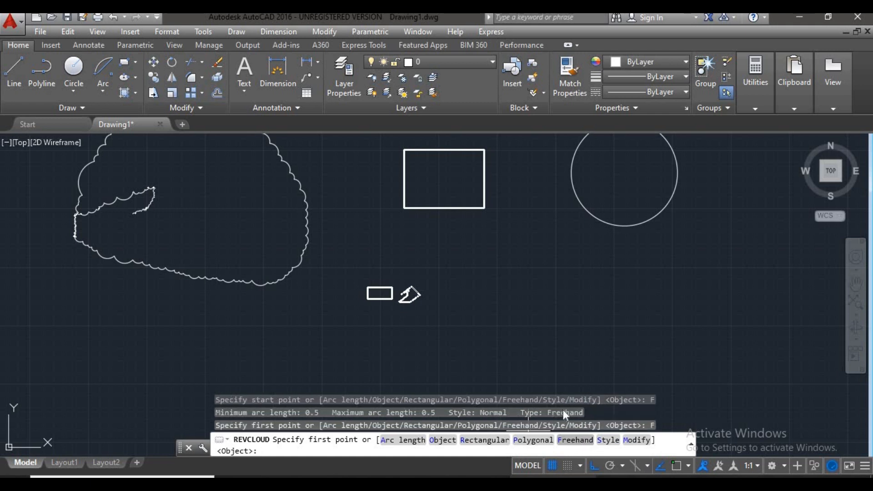
{"action": "left_click", "coordinate": [536, 351]}
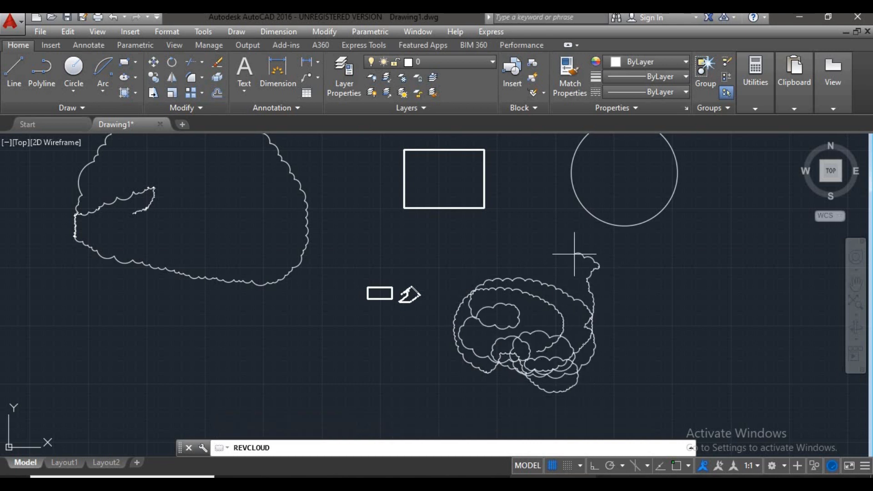
{"action": "middle_click_drag", "start_coordinate": [545, 359], "coordinate": [164, 334]}
{"action": "key", "text": "Return"}
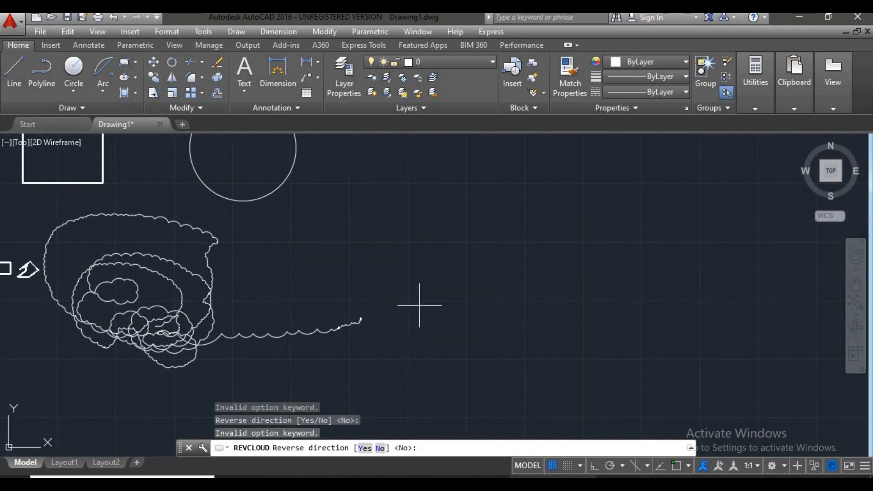
{"action": "key", "text": "Escape"}
- Set the Revision Cloud arc style to Calligraphy
{"action": "type", "text": "r"}
{"action": "type", "text": "vcloud"}
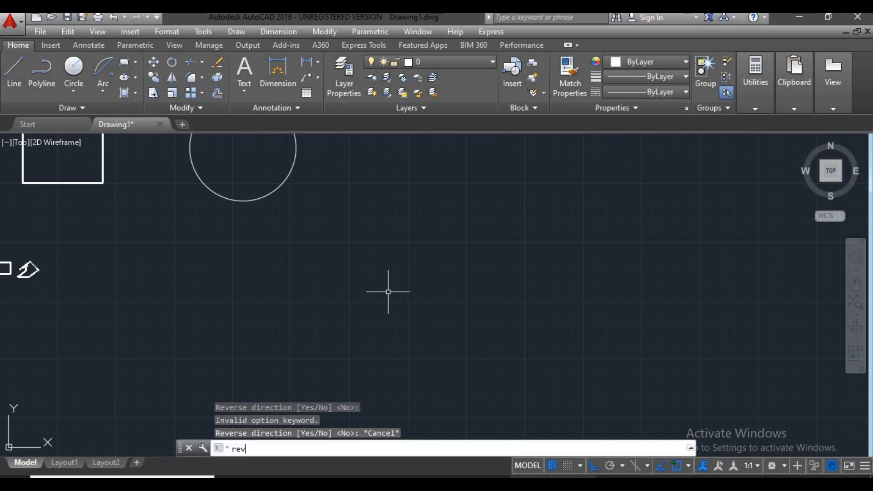
{"action": "key", "text": "Return"}
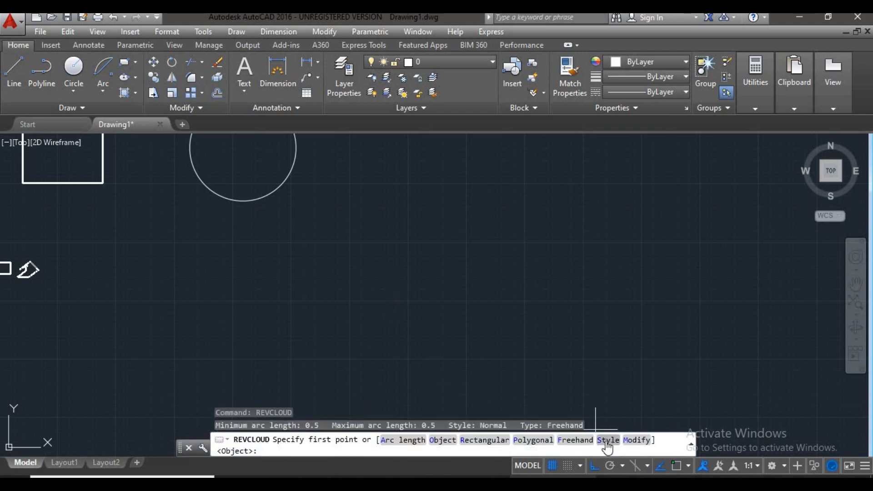
{"action": "scroll", "coordinate": [250, 173], "scroll_direction": "up", "scroll_amount": 2}
{"action": "middle_click_drag", "start_coordinate": [339, 286], "coordinate": [705, 250]}
{"action": "scroll", "coordinate": [214, 312], "scroll_direction": "up", "scroll_amount": 10}
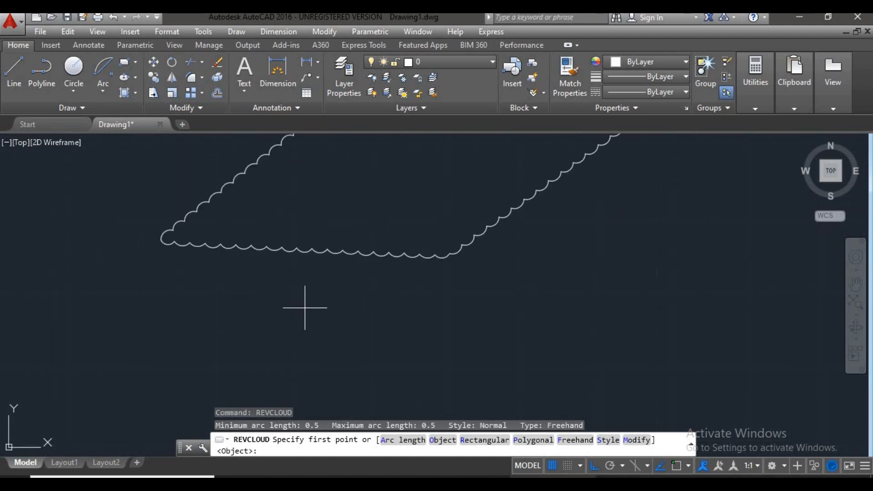
{"action": "scroll", "coordinate": [406, 259], "scroll_direction": "up", "scroll_amount": 2}
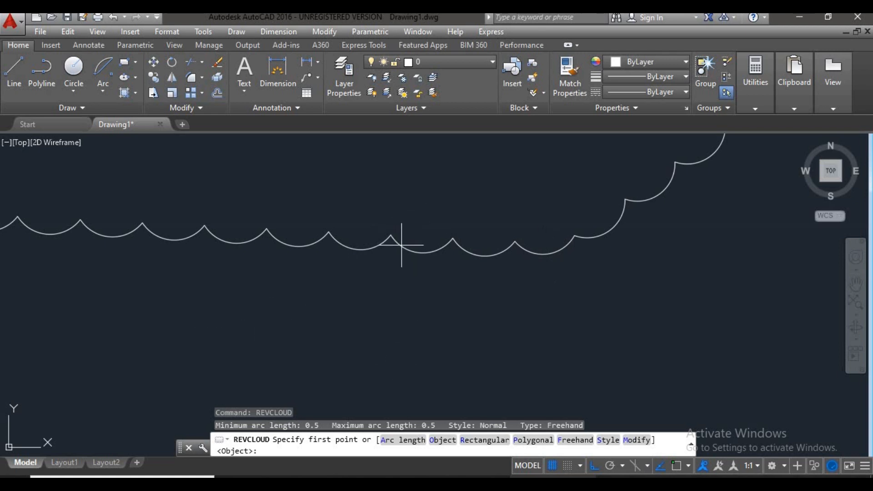
{"action": "left_click", "coordinate": [601, 440]}
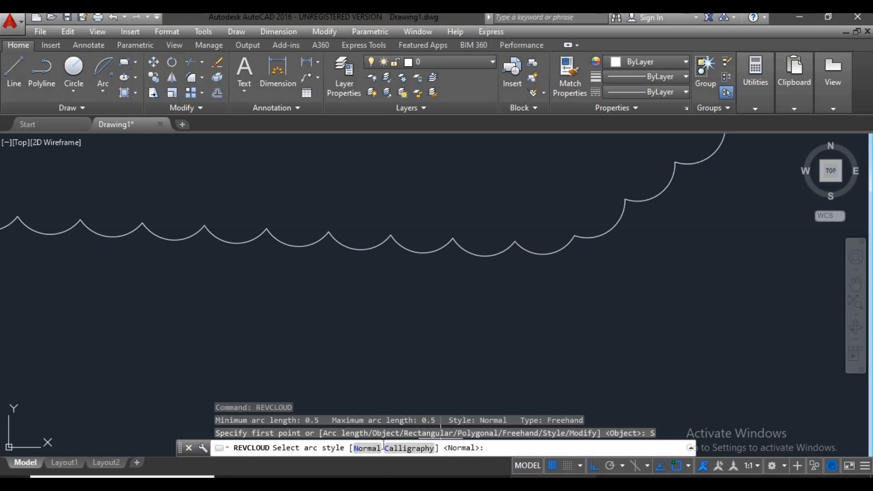
{"action": "left_click", "coordinate": [417, 448]}
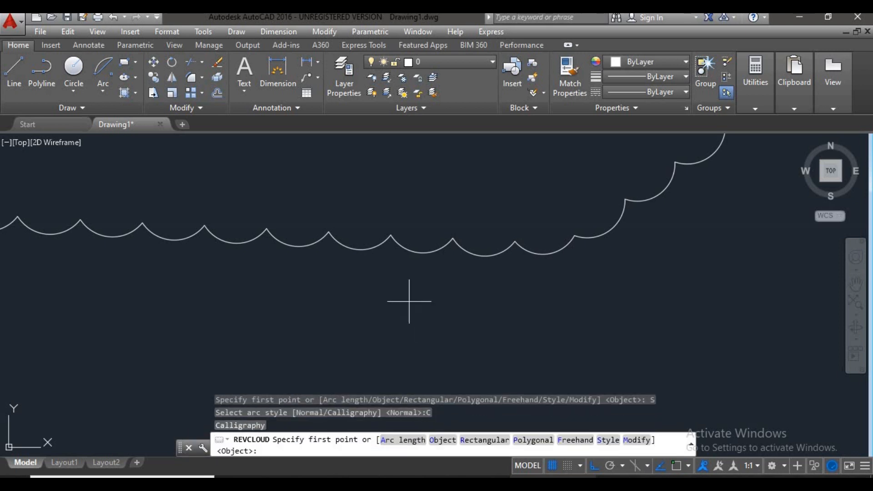
- Try to draw a freehand Calligraphy revision cloud with looping strokes just below the polygonal cloud
{"action": "left_click", "coordinate": [342, 280]}
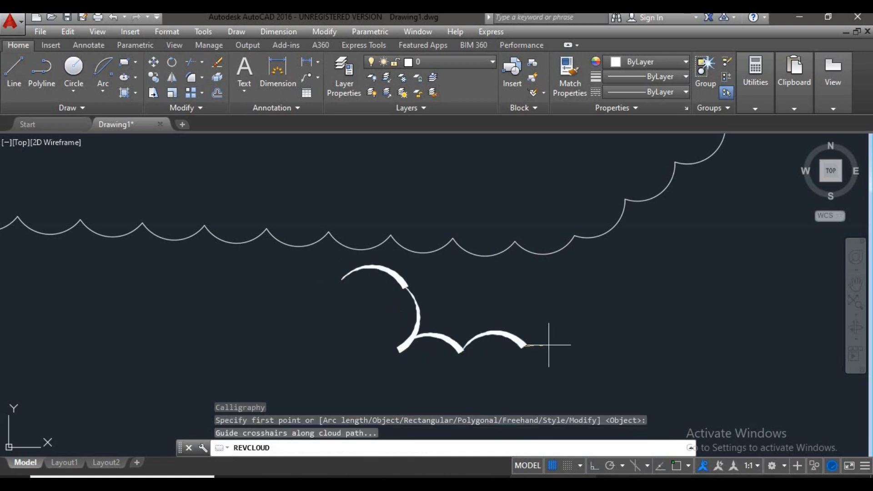
{"action": "scroll", "coordinate": [437, 247], "scroll_direction": "down", "scroll_amount": 3}
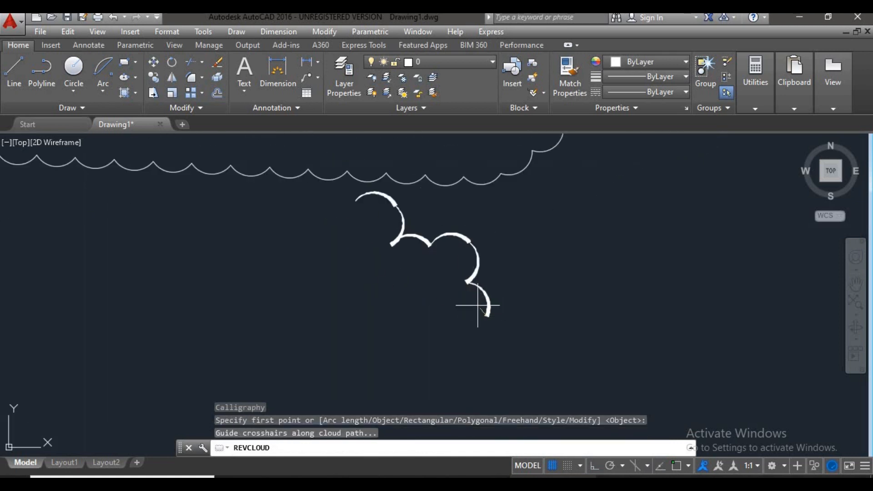
{"action": "scroll", "coordinate": [476, 306], "scroll_direction": "up", "scroll_amount": 6}
{"action": "scroll", "coordinate": [521, 318], "scroll_direction": "down", "scroll_amount": 4}
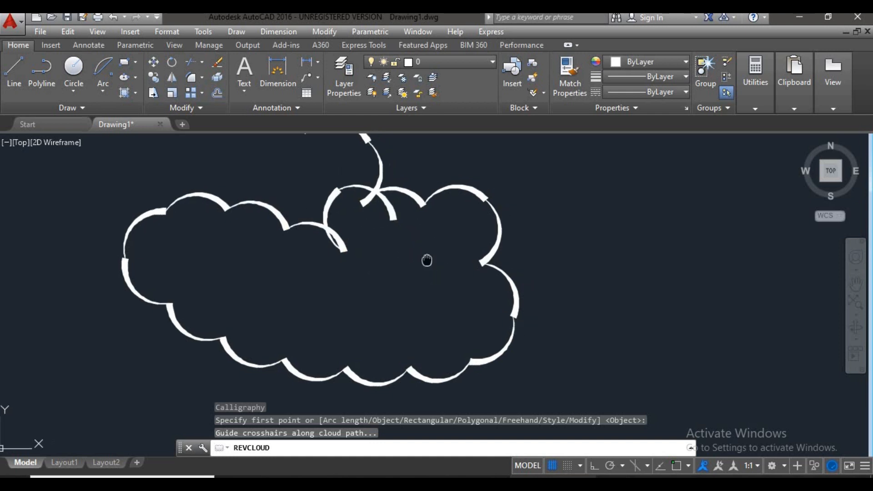
{"action": "scroll", "coordinate": [342, 269], "scroll_direction": "up", "scroll_amount": 3}
{"action": "middle_click_drag", "start_coordinate": [392, 292], "coordinate": [471, 223]}
{"action": "scroll", "coordinate": [472, 223], "scroll_direction": "down", "scroll_amount": 2}
{"action": "middle_click_drag", "start_coordinate": [437, 259], "coordinate": [315, 321]}
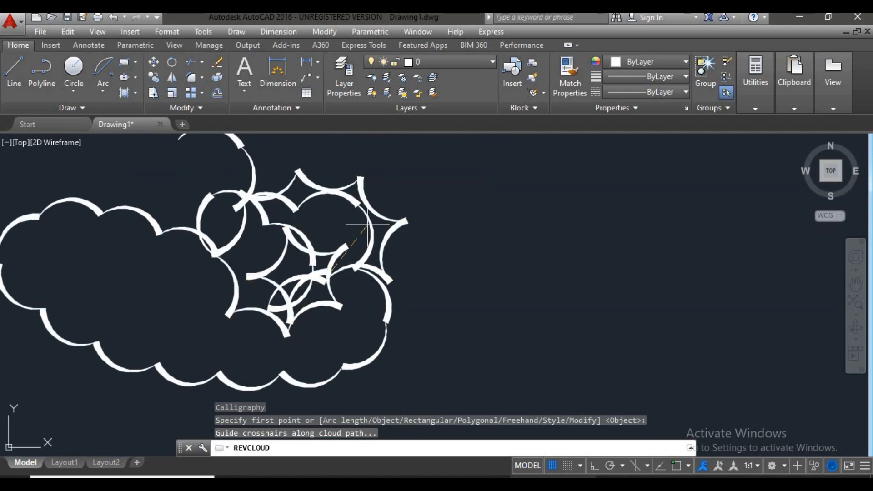
{"action": "scroll", "coordinate": [363, 222], "scroll_direction": "down", "scroll_amount": 2}
{"action": "middle_click_drag", "start_coordinate": [363, 223], "coordinate": [318, 371]}
{"action": "scroll", "coordinate": [341, 348], "scroll_direction": "down", "scroll_amount": 3}
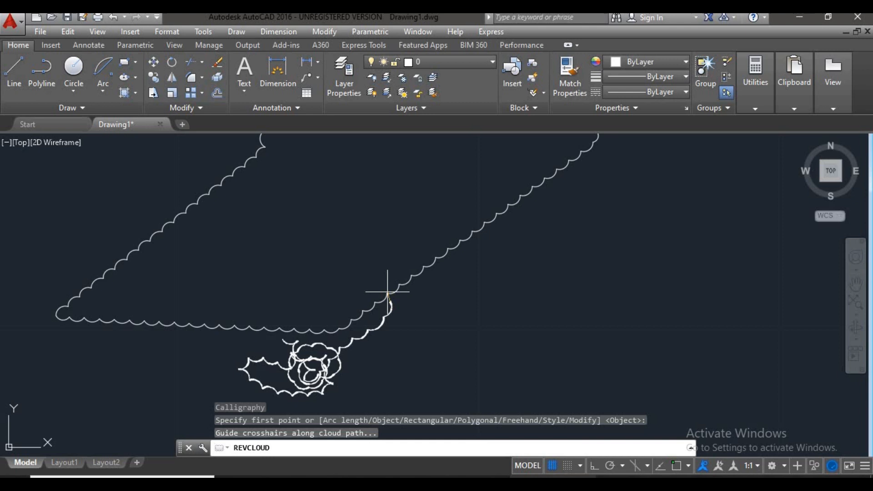
{"action": "key", "text": "Escape"}
{"action": "type", "text": "re"}
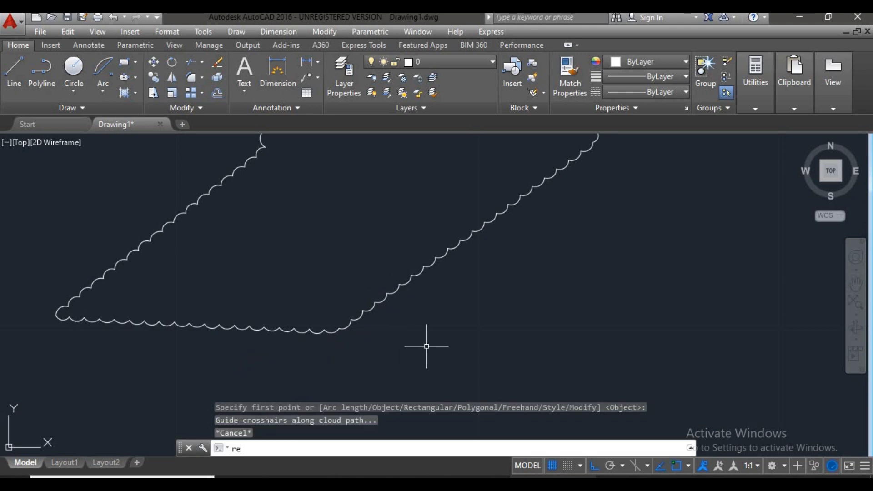
{"action": "type", "text": "cv"}
{"action": "key", "text": "Return"}
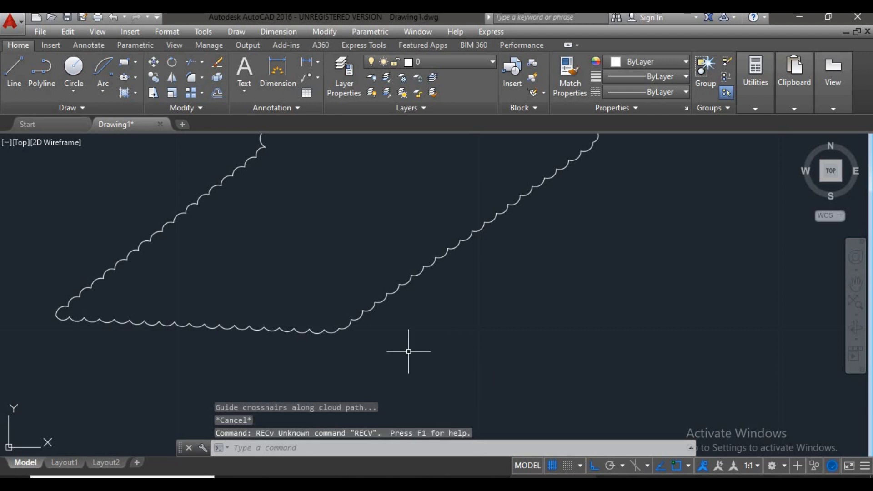
{"action": "key", "text": "Escape"}
{"action": "key", "text": "Escape"}
{"action": "key", "text": "Escape"}
- Use Revision Cloud Modify on the notched polygonal cloud, running a new cloud segment from its lower slanted edge across to the side below the notch
{"action": "type", "text": "revc"}
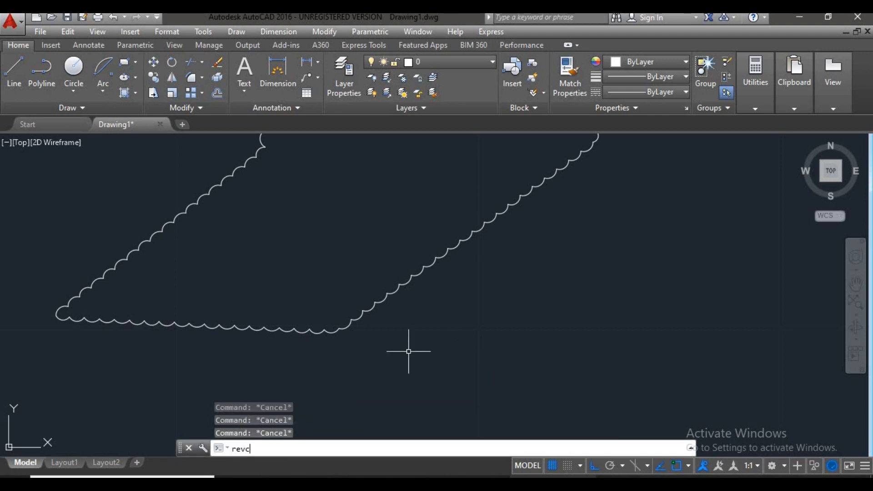
{"action": "key", "text": "Return"}
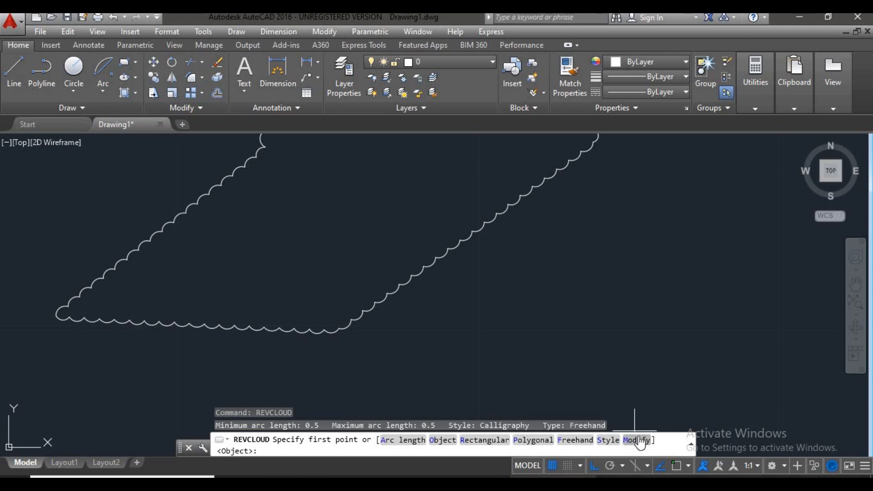
{"action": "scroll", "coordinate": [548, 353], "scroll_direction": "down", "scroll_amount": 2}
{"action": "scroll", "coordinate": [450, 230], "scroll_direction": "down", "scroll_amount": 2}
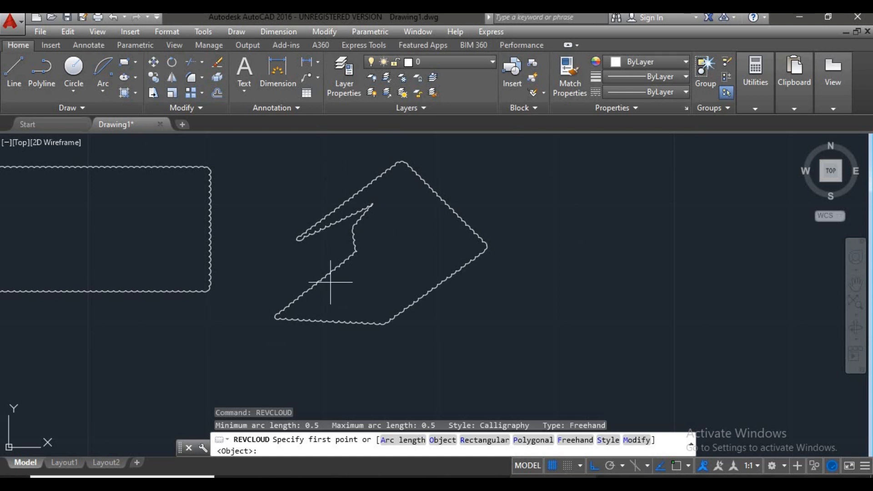
{"action": "scroll", "coordinate": [382, 233], "scroll_direction": "up", "scroll_amount": 4}
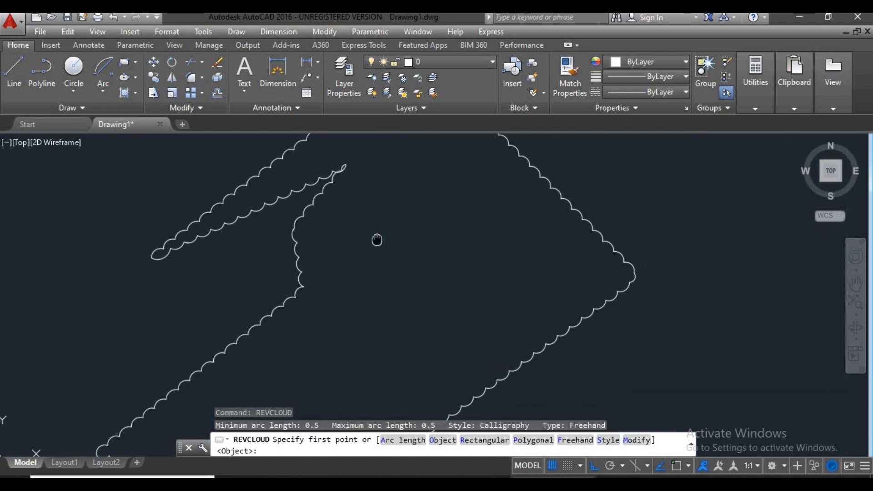
{"action": "scroll", "coordinate": [377, 240], "scroll_direction": "down", "scroll_amount": 2}
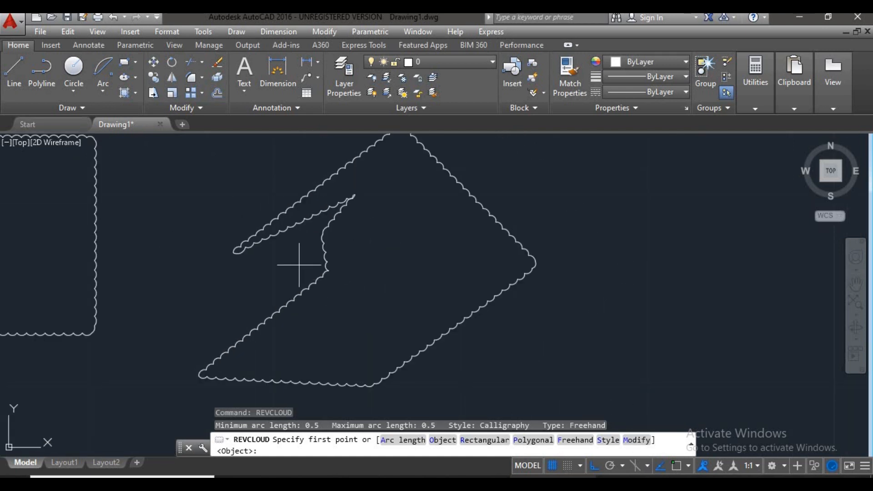
{"action": "scroll", "coordinate": [288, 273], "scroll_direction": "down", "scroll_amount": 2}
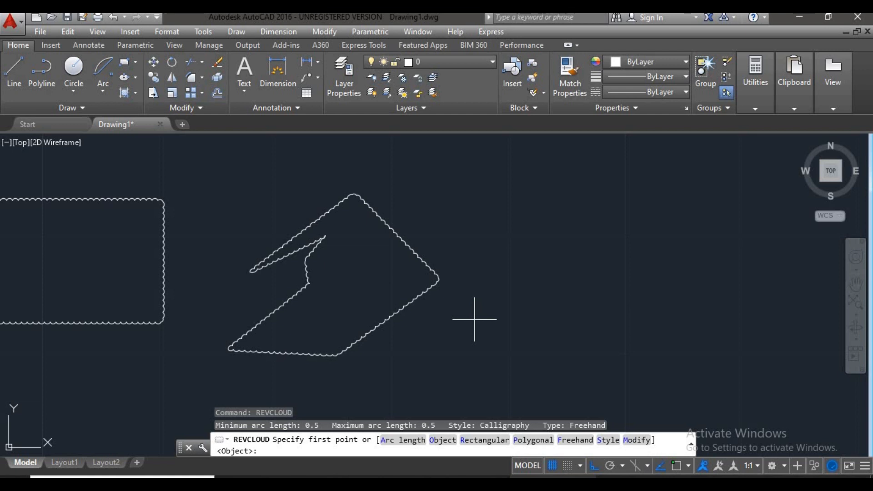
{"action": "left_click", "coordinate": [644, 440]}
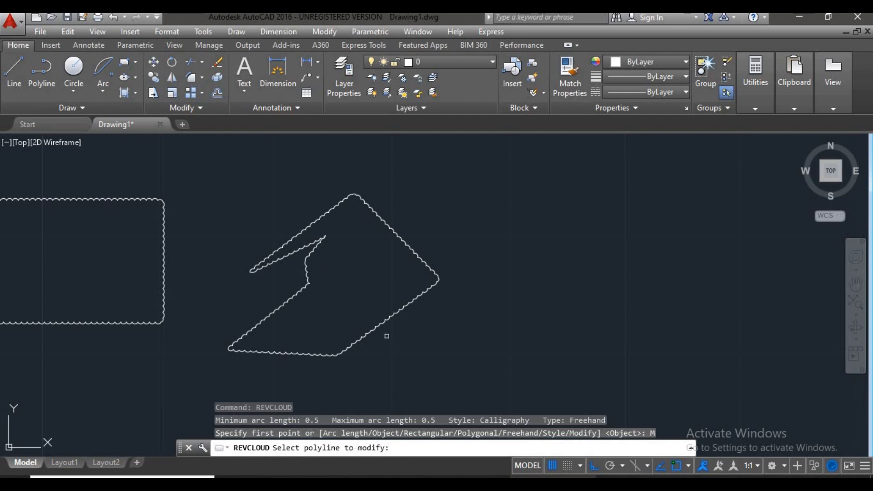
{"action": "left_click", "coordinate": [387, 319]}
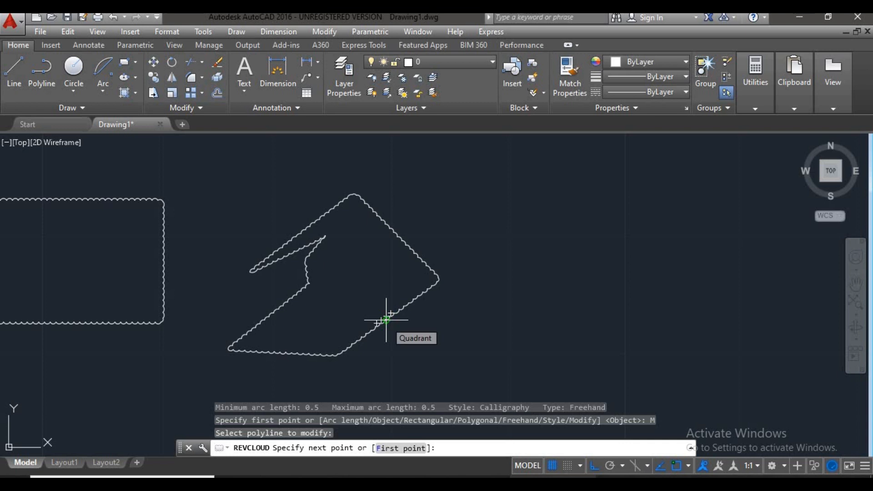
{"action": "left_click", "coordinate": [301, 288]}
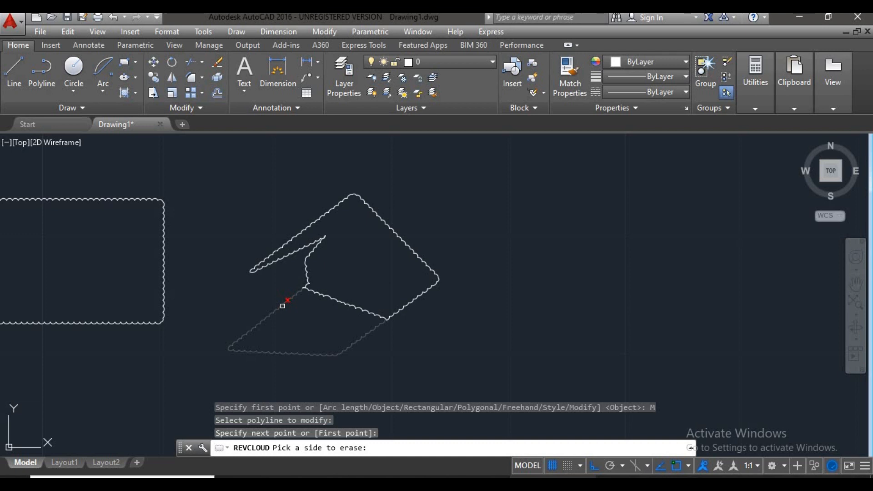
- Erase the upper notched portion of the cloud, keeping the lower four-sided part, and leave the arc direction unreversed
{"action": "left_click", "coordinate": [313, 252]}
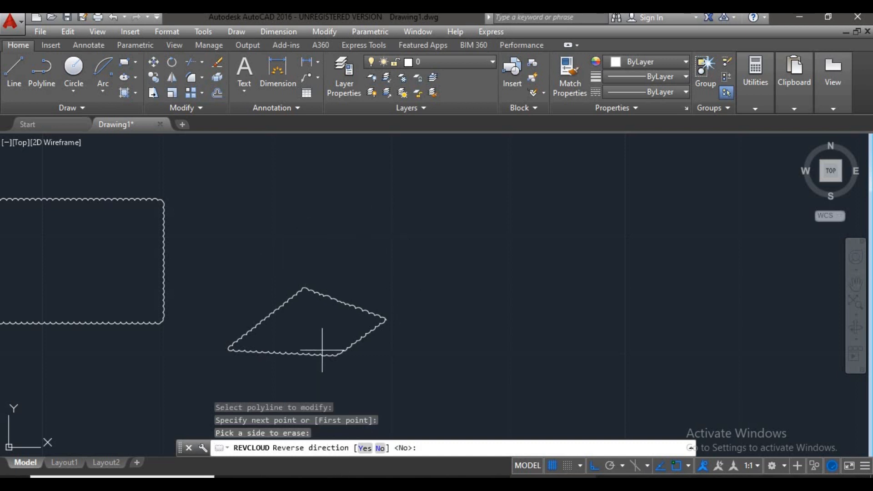
{"action": "scroll", "coordinate": [377, 434], "scroll_direction": "up", "scroll_amount": 2}
{"action": "scroll", "coordinate": [312, 321], "scroll_direction": "up", "scroll_amount": 2}
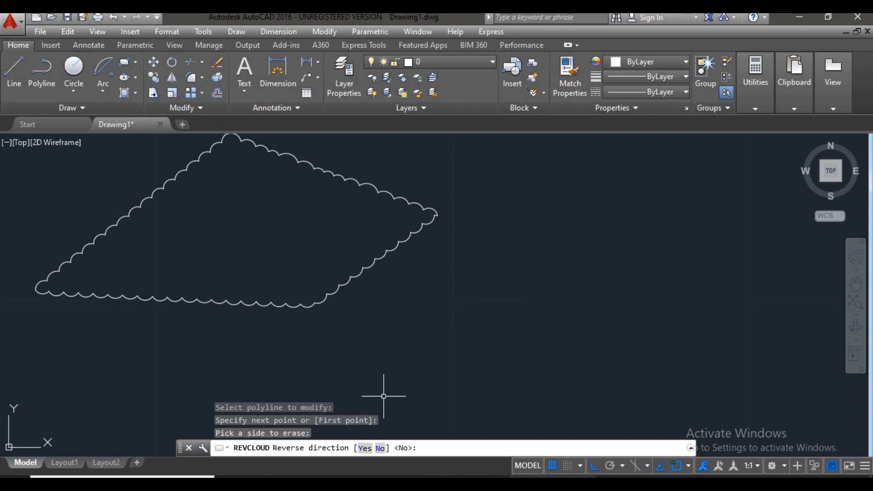
{"action": "key", "text": "Return"}
{"action": "middle_click_drag", "start_coordinate": [395, 302], "coordinate": [318, 335]}
{"action": "scroll", "coordinate": [321, 330], "scroll_direction": "down", "scroll_amount": 2}
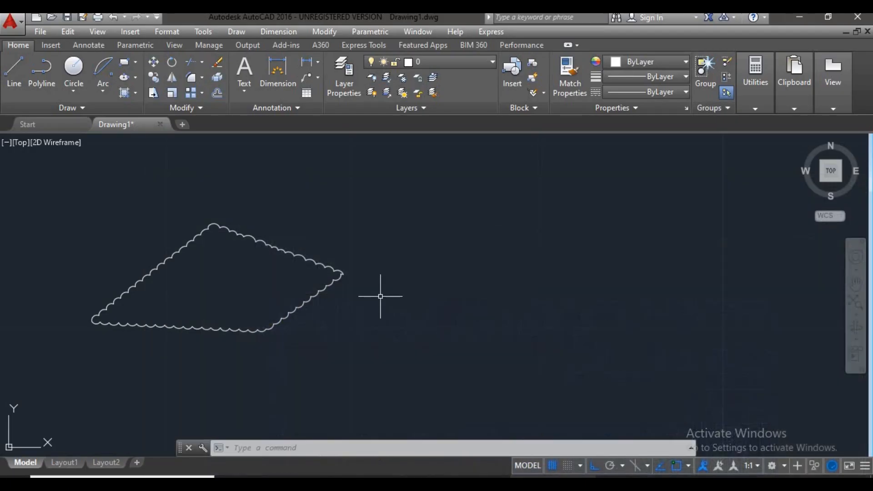
- Draw an open wavy Fit Points spline through alternating high and low points beside the four-sided cloud, with Ortho turned off
{"action": "middle_click_drag", "start_coordinate": [381, 296], "coordinate": [270, 287]}
{"action": "scroll", "coordinate": [318, 292], "scroll_direction": "down", "scroll_amount": 2}
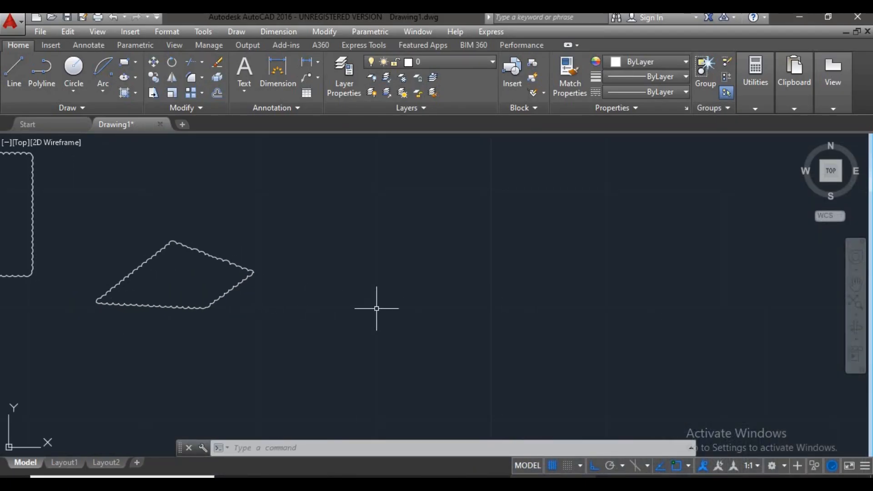
{"action": "scroll", "coordinate": [338, 316], "scroll_direction": "down", "scroll_amount": 2}
{"action": "scroll", "coordinate": [339, 318], "scroll_direction": "up", "scroll_amount": 2}
{"action": "middle_click_drag", "start_coordinate": [397, 320], "coordinate": [356, 308]}
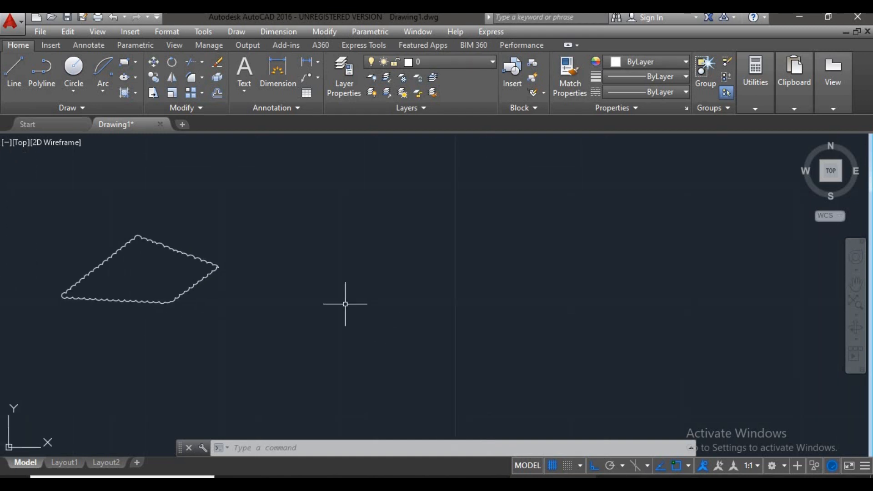
{"action": "left_click", "coordinate": [245, 31]}
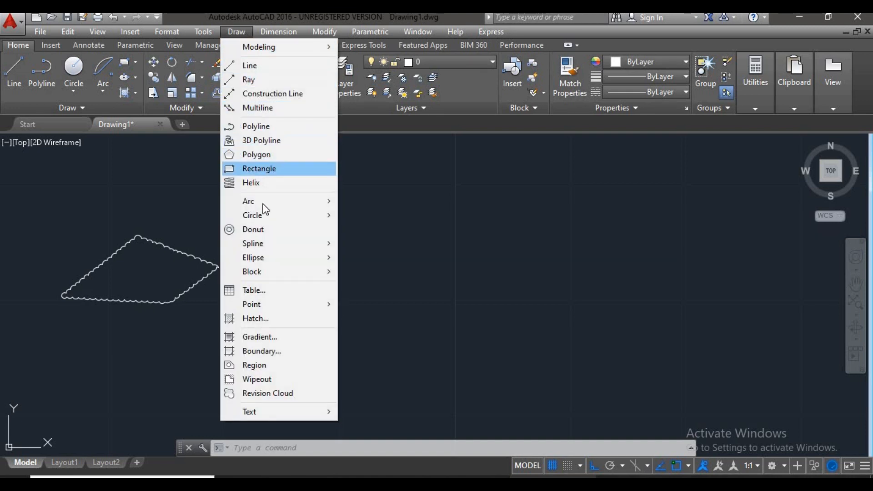
{"action": "mouse_move", "coordinate": [255, 249]}
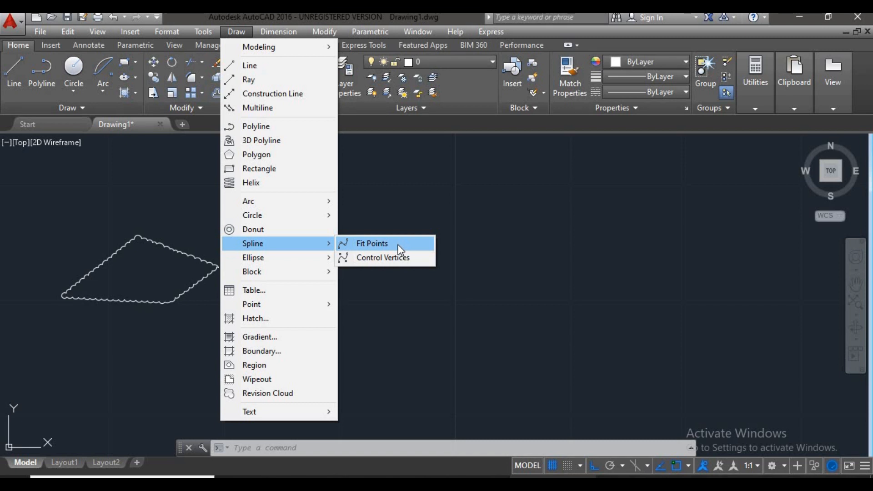
{"action": "left_click", "coordinate": [370, 244]}
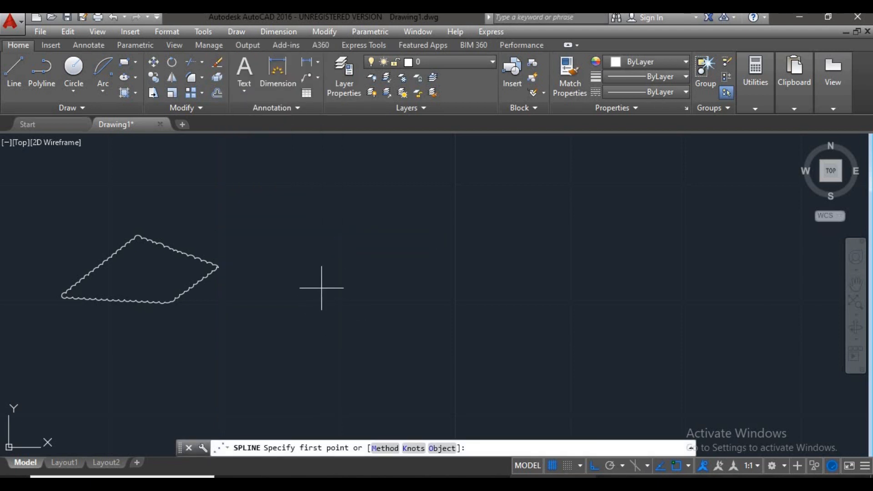
{"action": "left_click", "coordinate": [322, 287]}
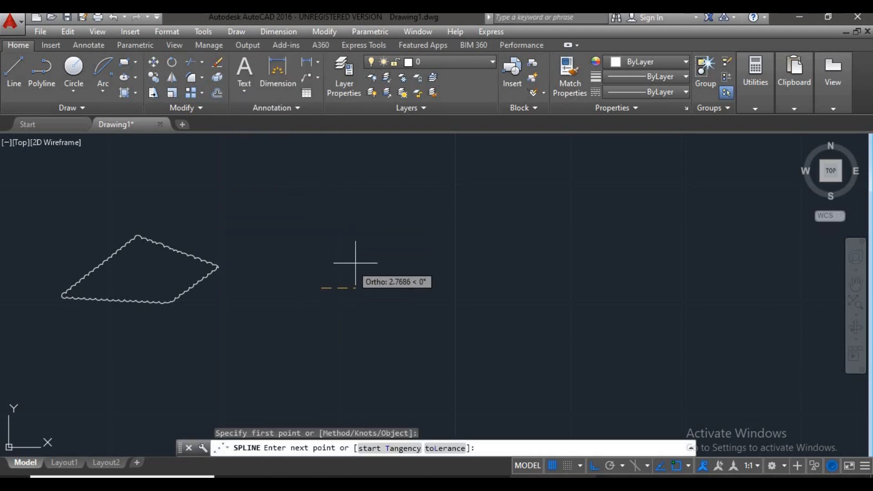
{"action": "left_click", "coordinate": [594, 469]}
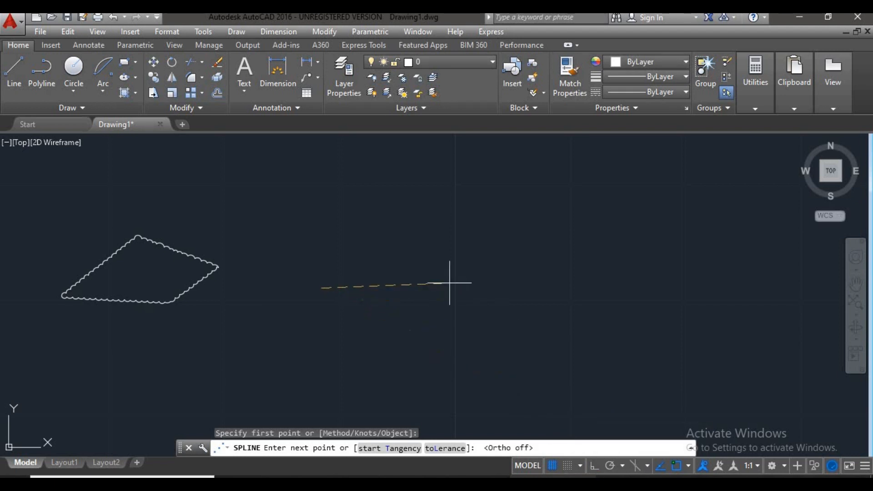
{"action": "left_click", "coordinate": [399, 250]}
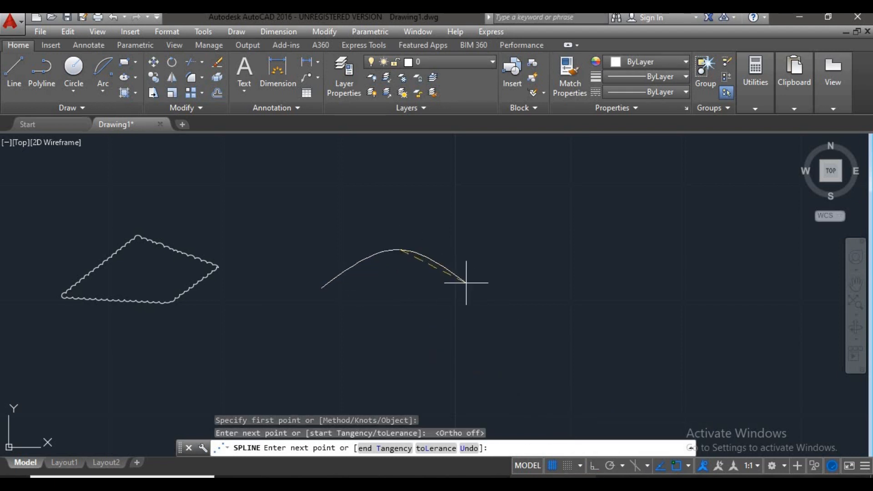
{"action": "left_click", "coordinate": [503, 300]}
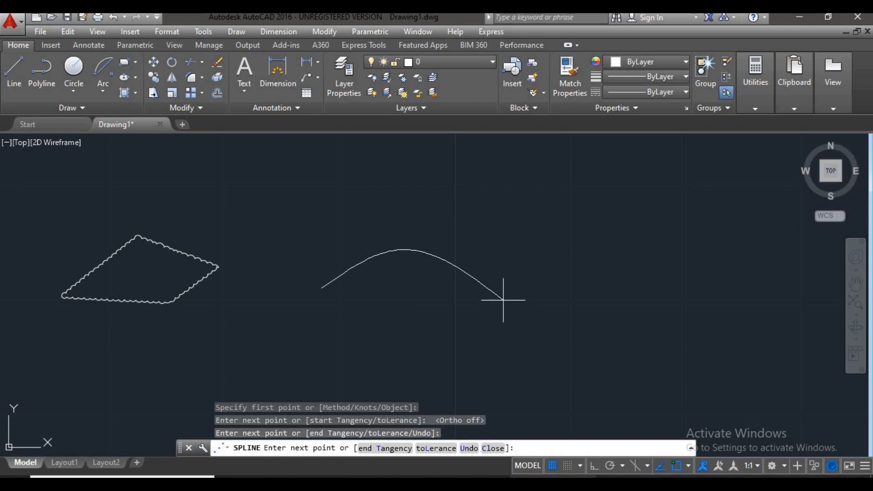
{"action": "left_click", "coordinate": [590, 244]}
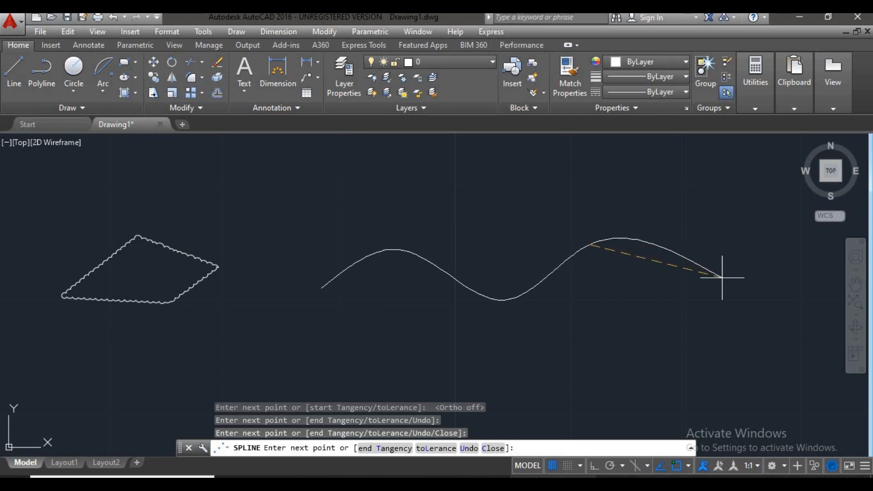
{"action": "left_click", "coordinate": [722, 277]}
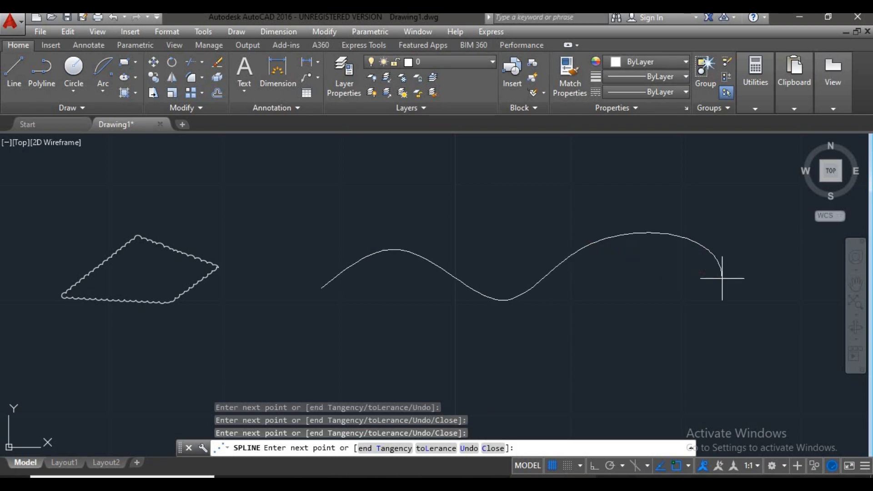
{"action": "left_click", "coordinate": [773, 290]}
{"action": "left_click", "coordinate": [791, 246]}
{"action": "key", "text": "Return"}
- Draw an open Control Vertices spline below the first spline, placing nine vertices in a zigzag
{"action": "middle_click_drag", "start_coordinate": [609, 291], "coordinate": [375, 294]}
{"action": "scroll", "coordinate": [377, 294], "scroll_direction": "down", "scroll_amount": 2}
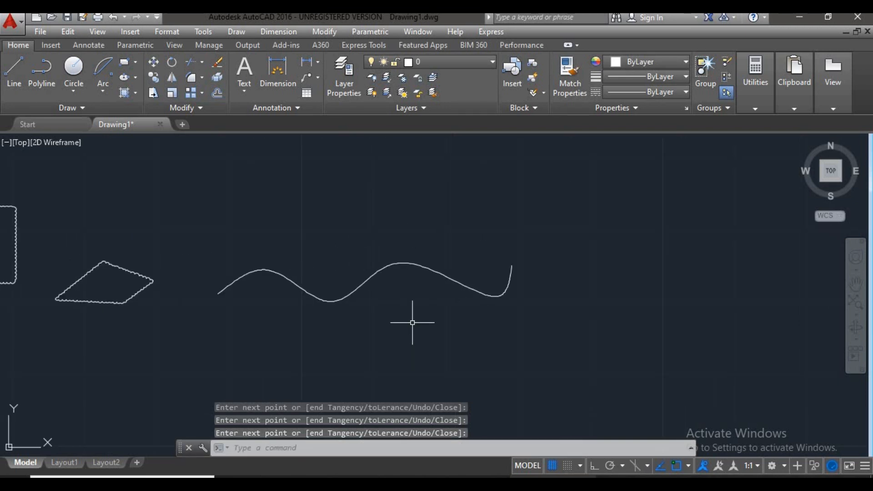
{"action": "middle_click_drag", "start_coordinate": [413, 323], "coordinate": [407, 320]}
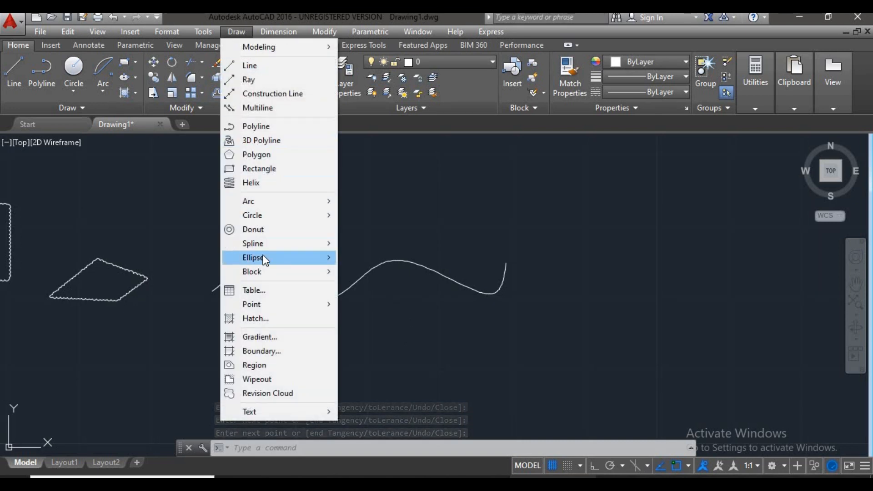
{"action": "mouse_move", "coordinate": [263, 246]}
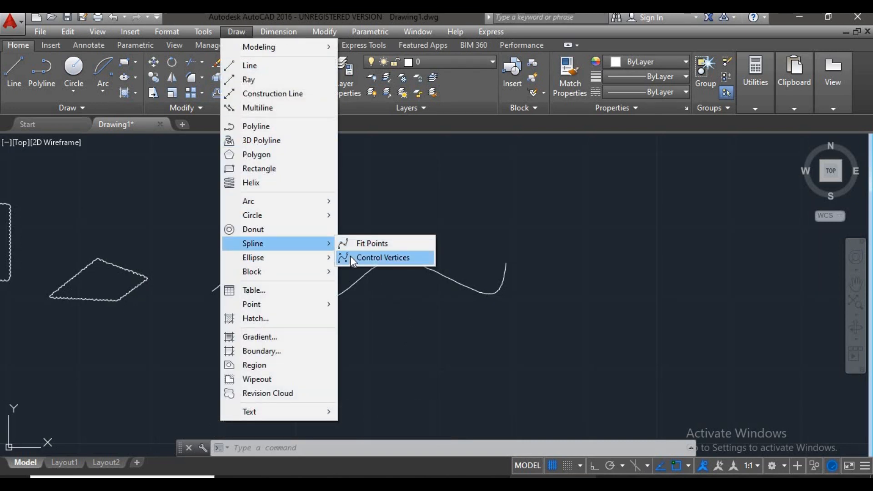
{"action": "left_click", "coordinate": [351, 256]}
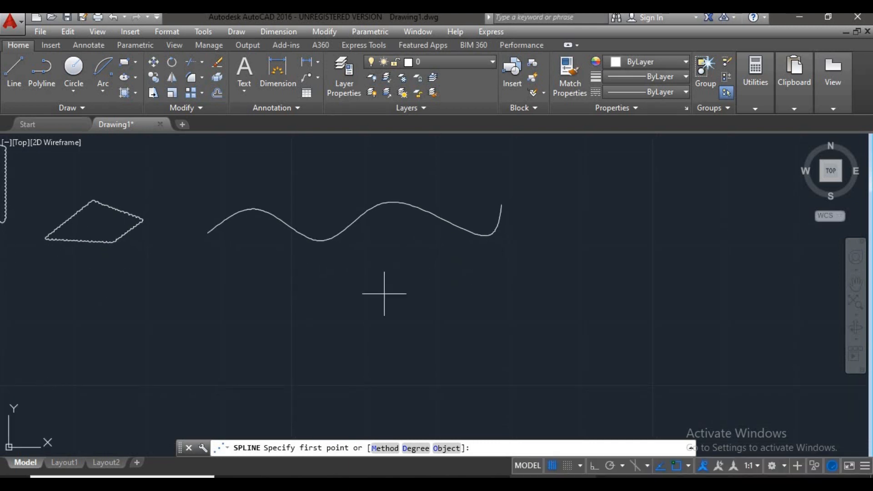
{"action": "left_click", "coordinate": [369, 317]}
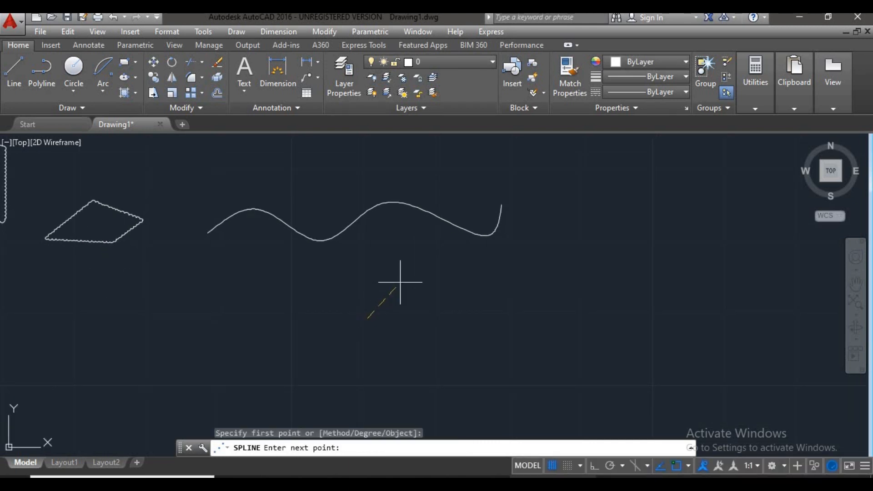
{"action": "left_click", "coordinate": [429, 265]}
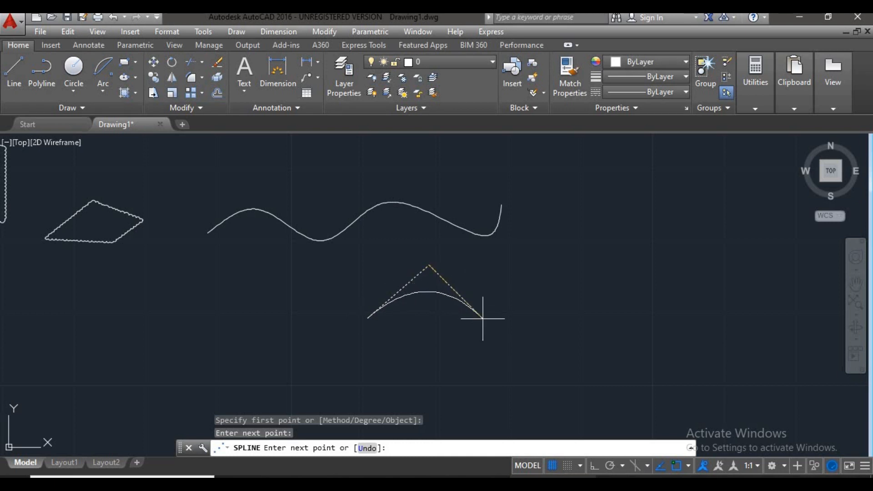
{"action": "left_click", "coordinate": [482, 318]}
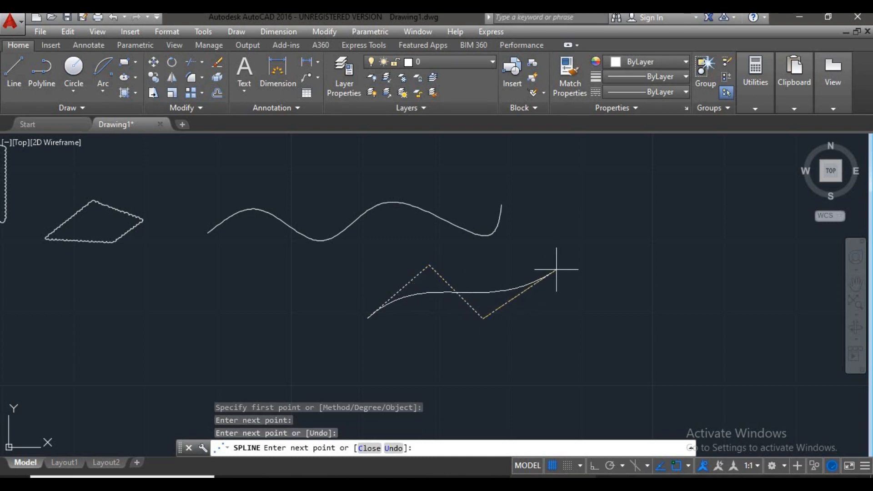
{"action": "left_click", "coordinate": [636, 316]}
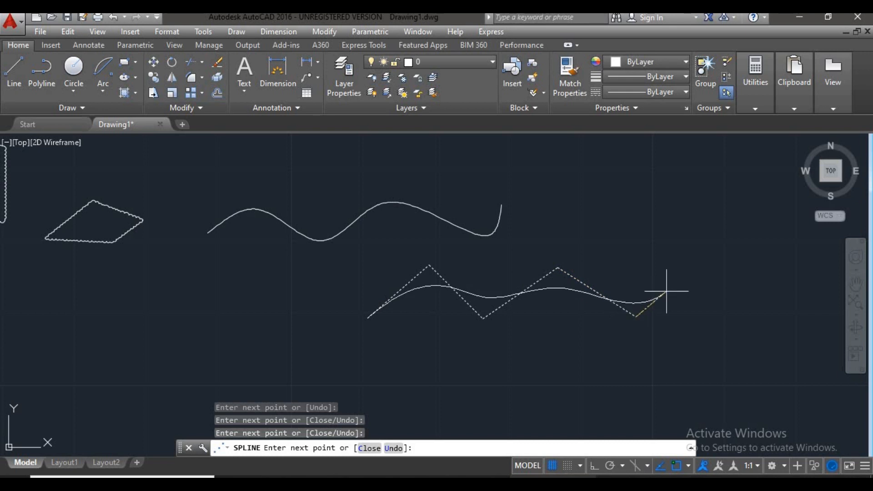
{"action": "left_click", "coordinate": [708, 262]}
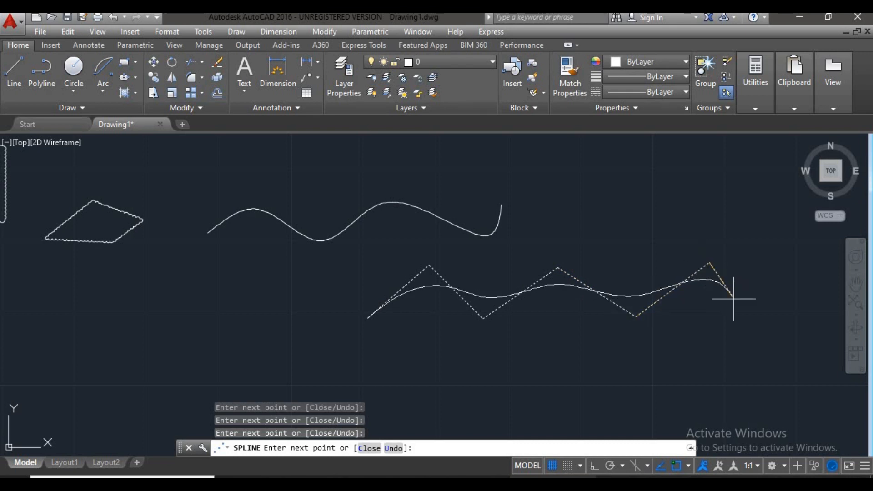
{"action": "left_click", "coordinate": [743, 317]}
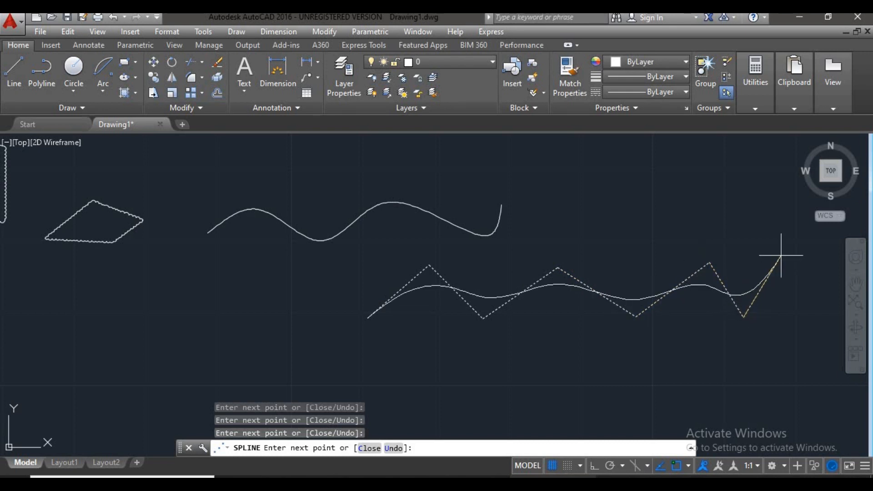
{"action": "left_click", "coordinate": [781, 256]}
{"action": "middle_click_drag", "start_coordinate": [774, 296], "coordinate": [436, 296]}
{"action": "left_click", "coordinate": [524, 299]}
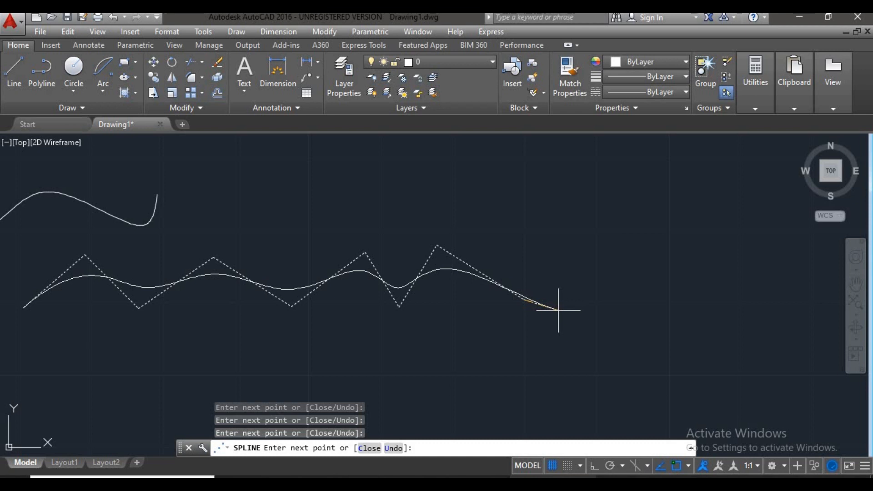
{"action": "key", "text": "Return"}
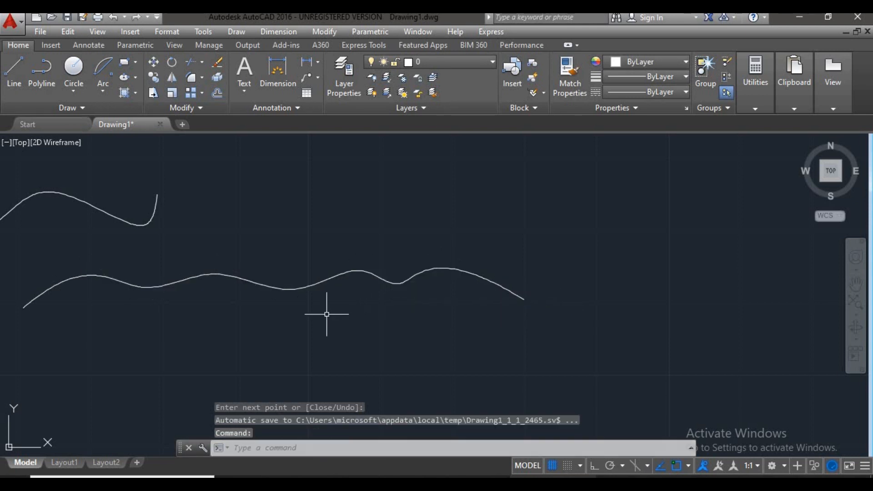
- Switch from the lecture PDF back to AutoCAD and erase all the rectangles, clouds, circles and splines in the drawing
{"action": "middle_click_drag", "start_coordinate": [327, 311], "coordinate": [512, 312]}
{"action": "scroll", "coordinate": [311, 228], "scroll_direction": "down", "scroll_amount": 2}
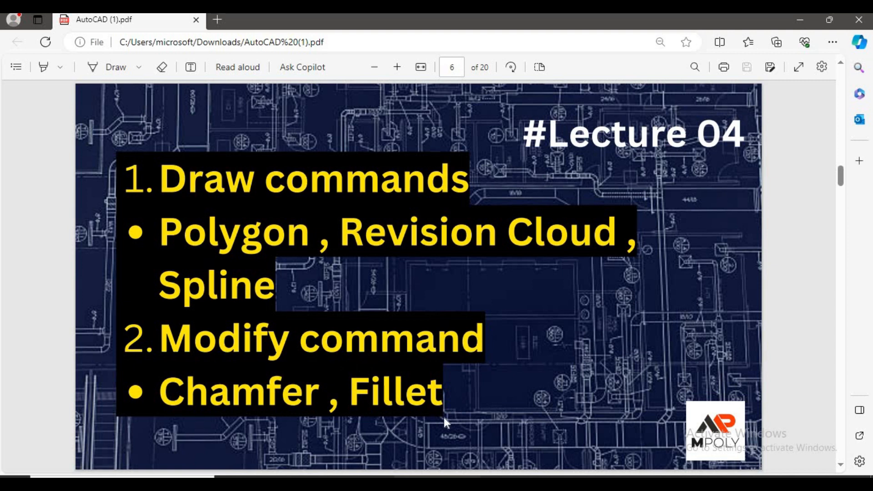
{"action": "left_click", "coordinate": [553, 481]}
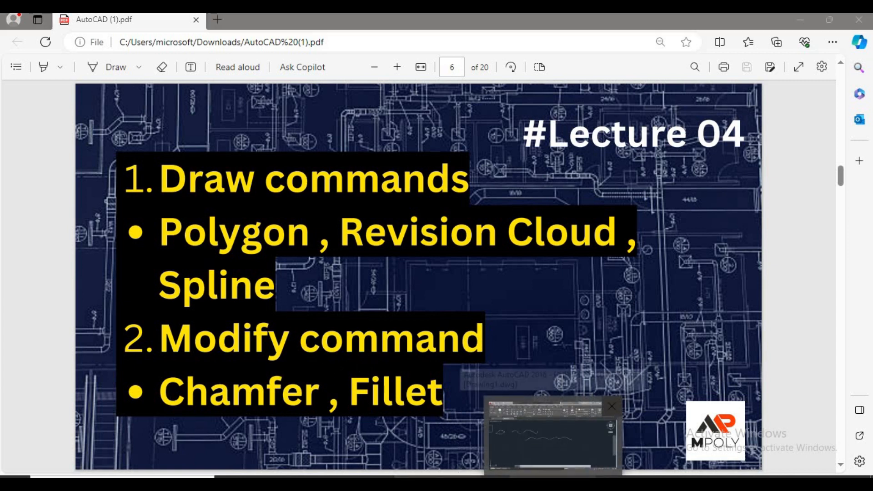
{"action": "scroll", "coordinate": [440, 249], "scroll_direction": "down", "scroll_amount": 5}
{"action": "scroll", "coordinate": [460, 253], "scroll_direction": "up", "scroll_amount": 1}
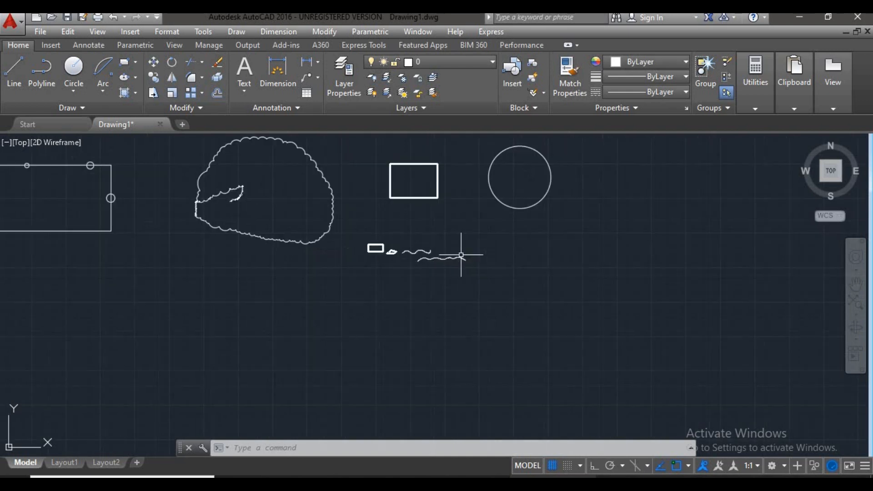
{"action": "scroll", "coordinate": [450, 294], "scroll_direction": "down", "scroll_amount": 2}
{"action": "left_click", "coordinate": [556, 185]}
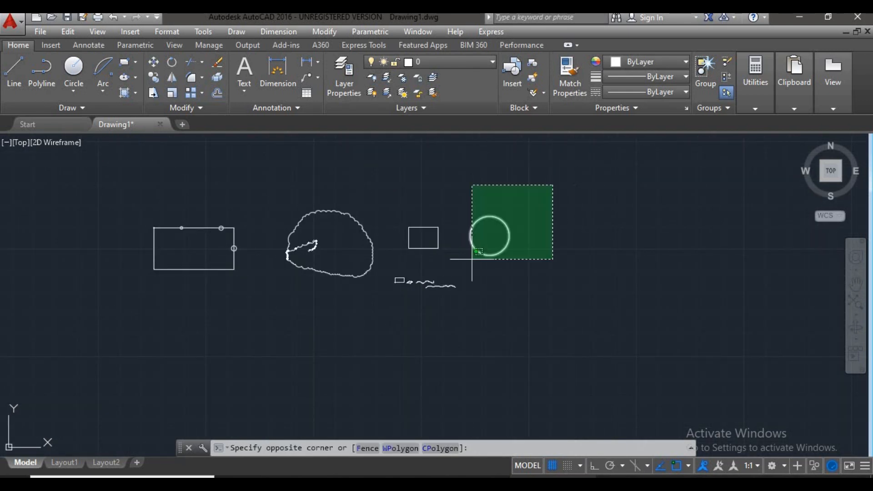
{"action": "left_click", "coordinate": [111, 364]}
{"action": "type", "text": "e"}
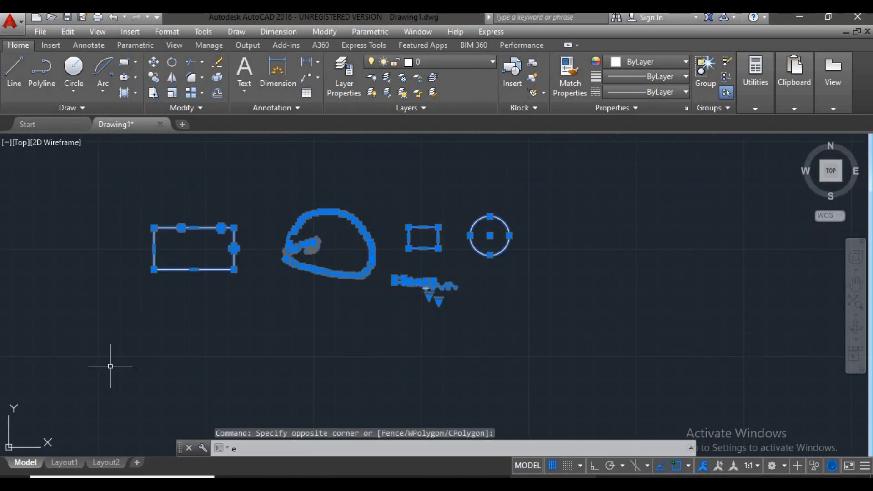
{"action": "key", "text": "Return"}
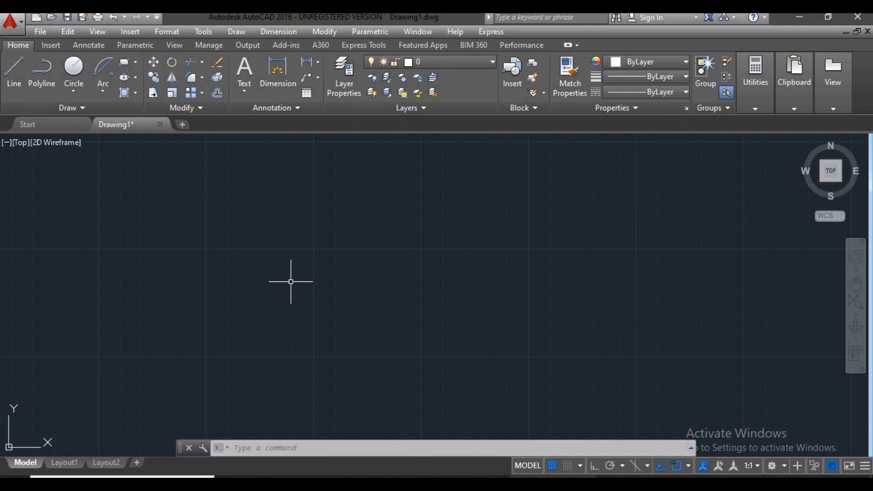
- Draw a wide rectangle in the middle of the empty drawing area by two opposite corners
{"action": "type", "text": "rec"}
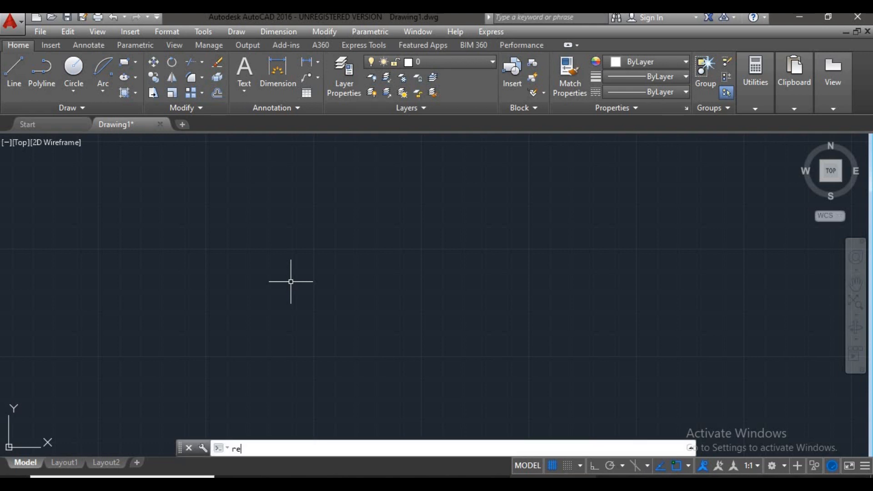
{"action": "key", "text": "Return"}
{"action": "left_click", "coordinate": [264, 255]}
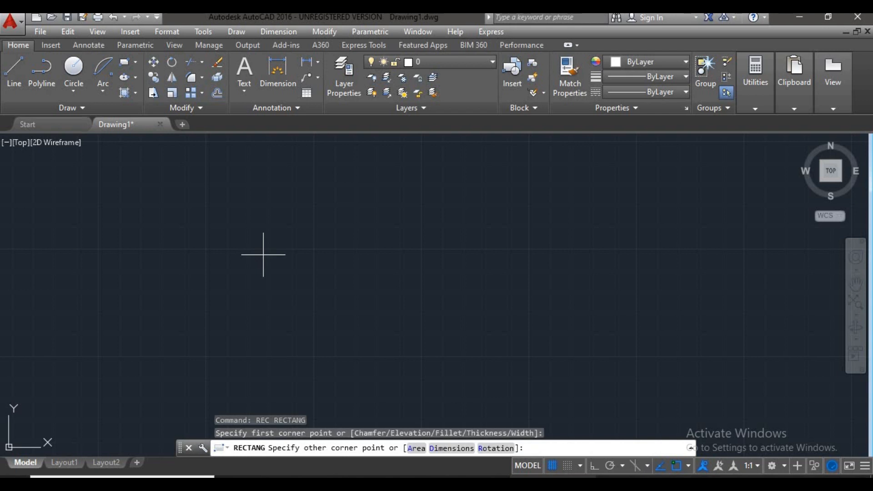
{"action": "left_click", "coordinate": [472, 331]}
- Draw a slanted polyline crossing the rectangle's lower and right edges near the lower-right corner, extending past both edges
{"action": "type", "text": "p"}
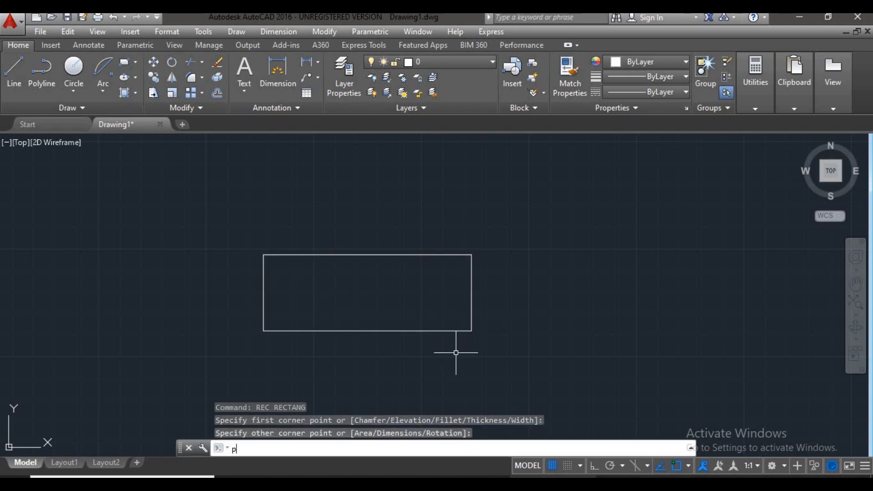
{"action": "type", "text": "l"}
{"action": "key", "text": "Return"}
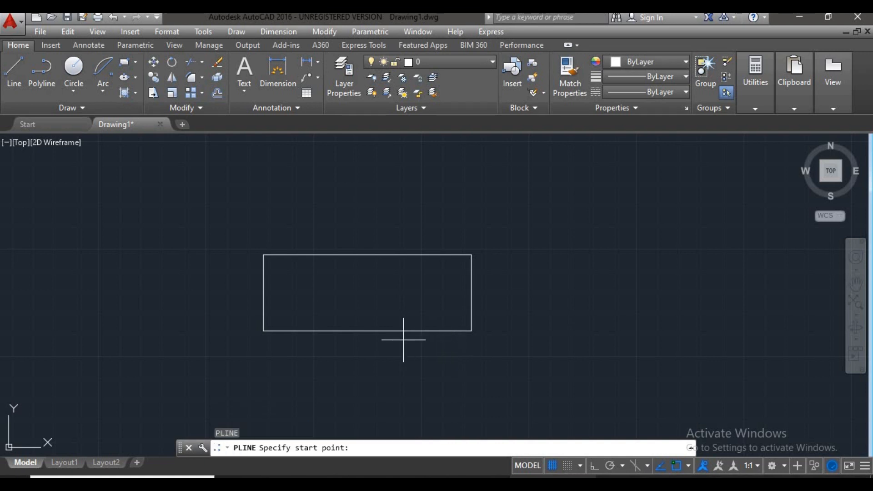
{"action": "left_click", "coordinate": [431, 347]}
{"action": "left_click", "coordinate": [495, 290]}
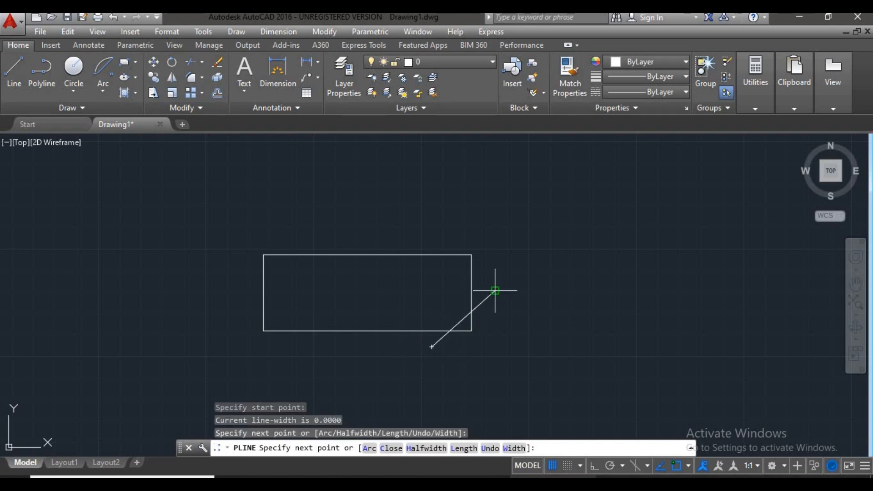
{"action": "key", "text": "Return"}
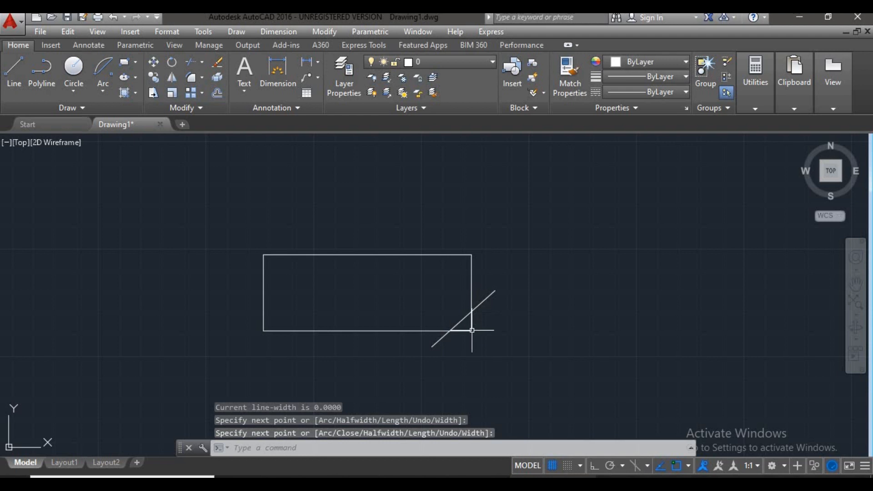
- Trim the rectangle's lower-right corner and both overhanging ends of the slanted line to form a bevelled corner
{"action": "scroll", "coordinate": [469, 327], "scroll_direction": "up", "scroll_amount": 4}
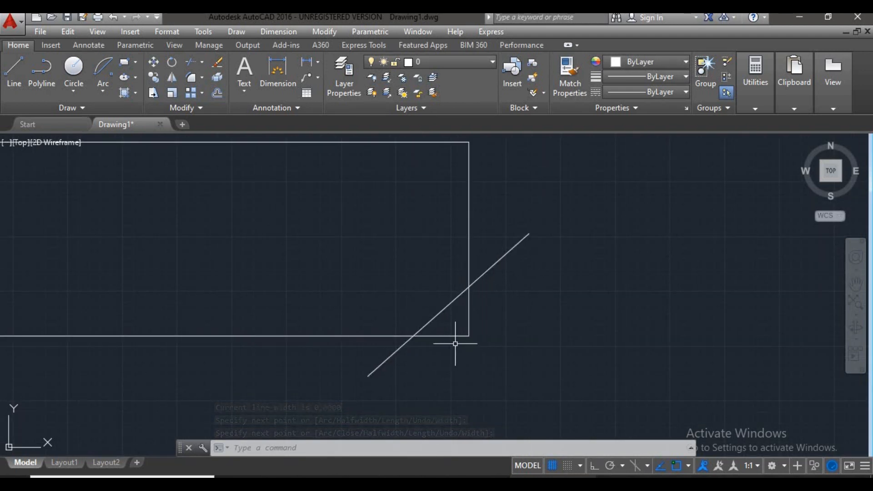
{"action": "type", "text": "tr"}
{"action": "key", "text": "Return"}
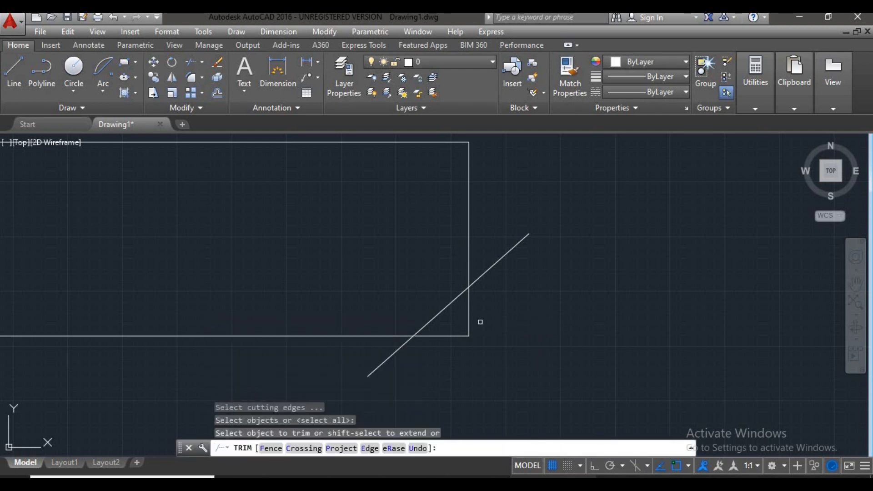
{"action": "left_click", "coordinate": [475, 309]}
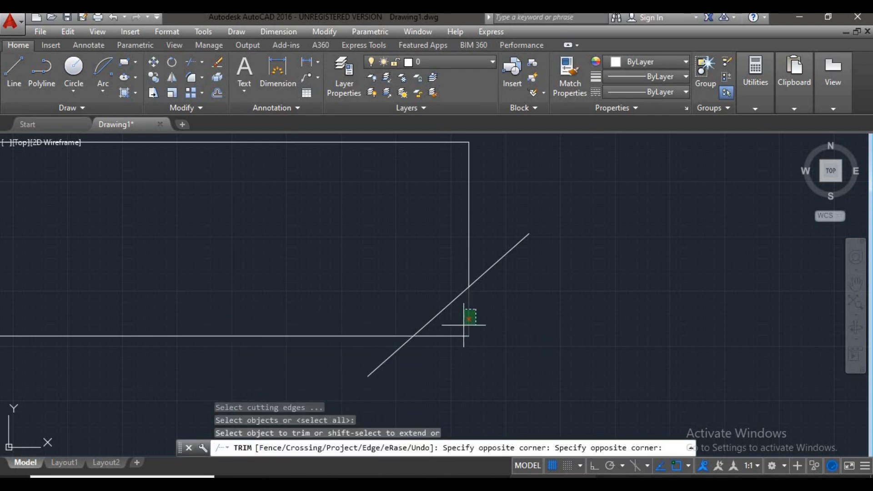
{"action": "left_click", "coordinate": [458, 345]}
{"action": "left_click", "coordinate": [518, 296]}
{"action": "left_click", "coordinate": [498, 253]}
{"action": "left_click", "coordinate": [415, 367]}
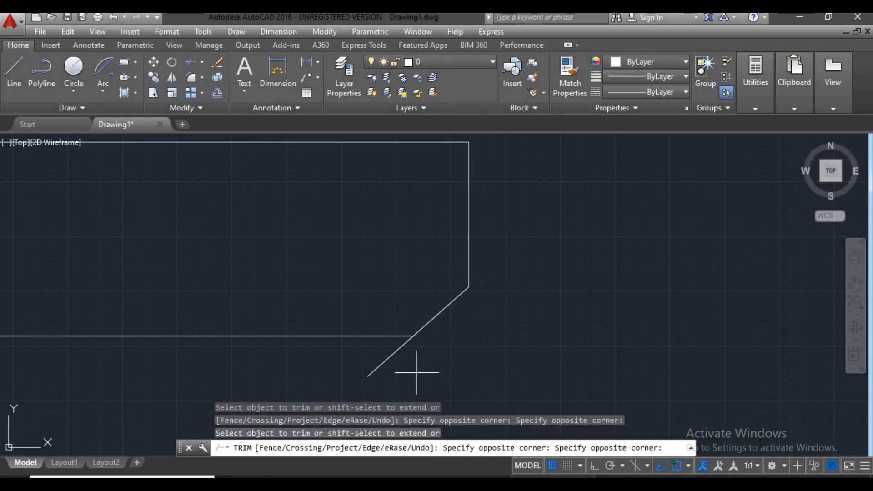
{"action": "left_click", "coordinate": [364, 353]}
{"action": "scroll", "coordinate": [446, 359], "scroll_direction": "down", "scroll_amount": 2}
{"action": "middle_click_drag", "start_coordinate": [447, 359], "coordinate": [467, 327]}
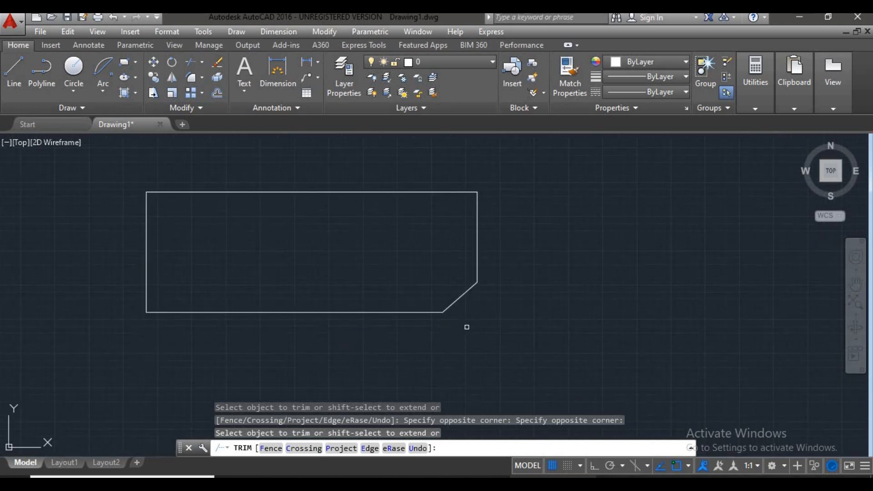
{"action": "key", "text": "Escape"}
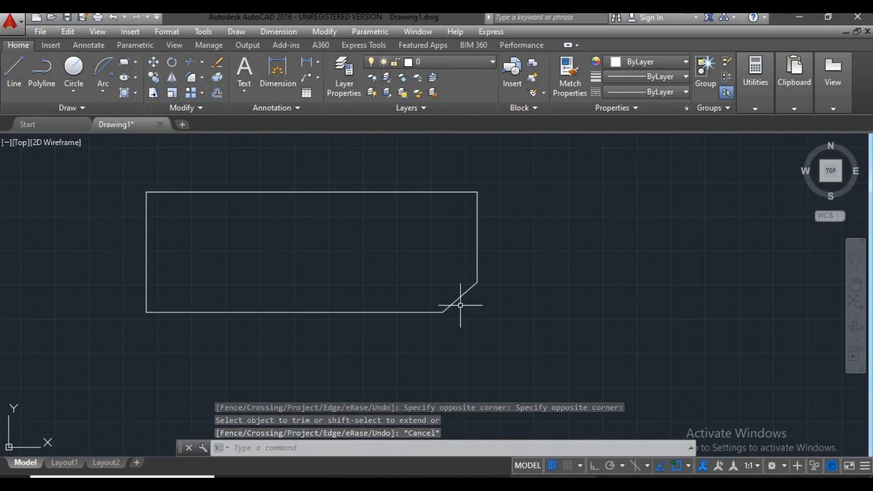
- Erase the slanted line at the bevelled corner, leaving the rectangle open there
{"action": "scroll", "coordinate": [497, 279], "scroll_direction": "up", "scroll_amount": 2}
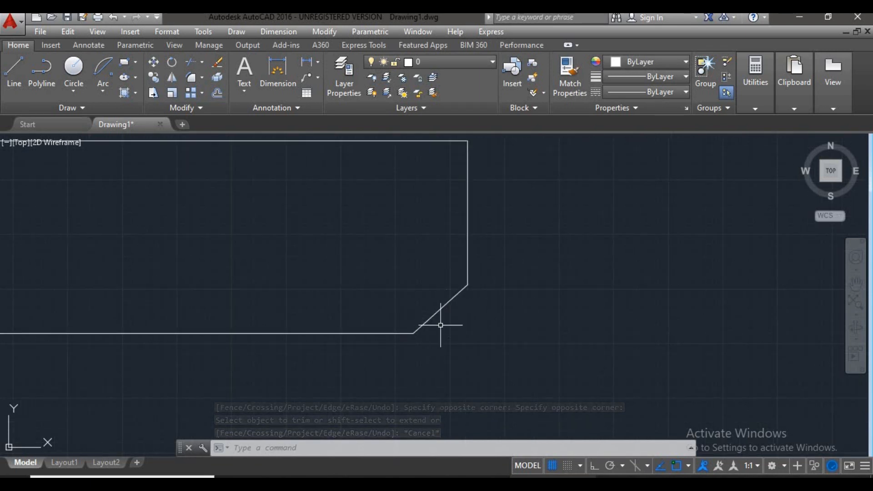
{"action": "scroll", "coordinate": [442, 322], "scroll_direction": "down", "scroll_amount": 2}
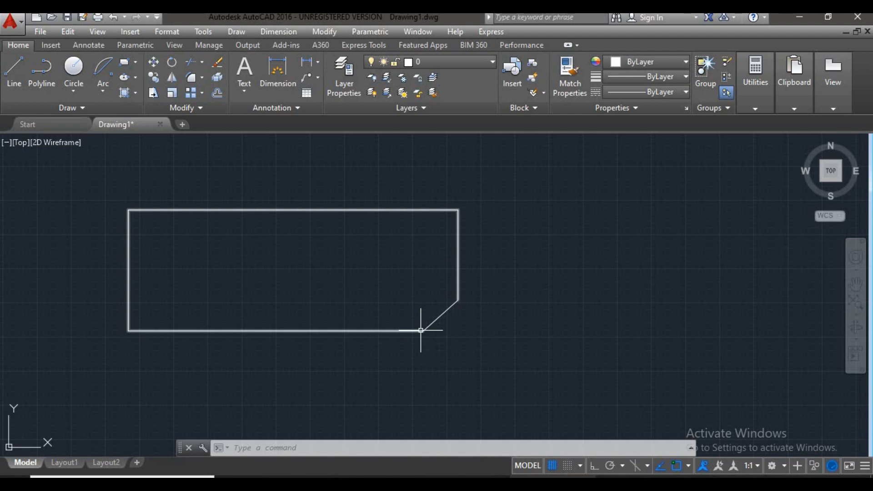
{"action": "left_click", "coordinate": [458, 328]}
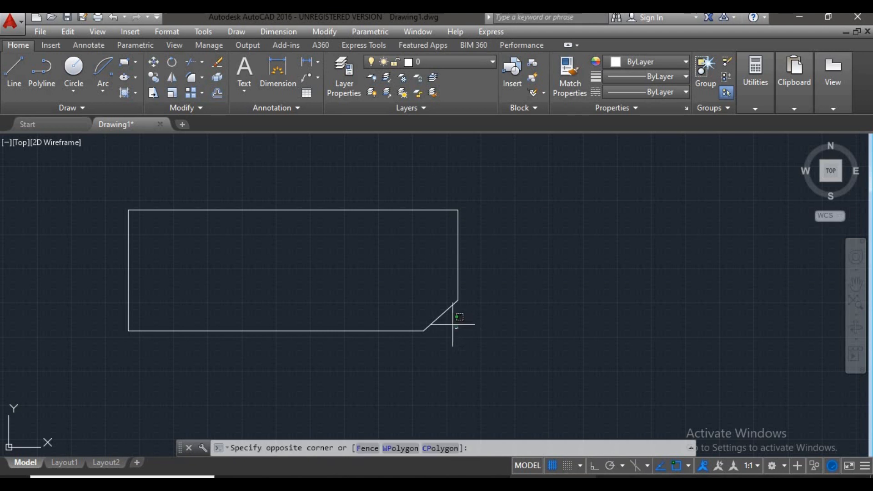
{"action": "left_click", "coordinate": [443, 309]}
{"action": "type", "text": "E"}
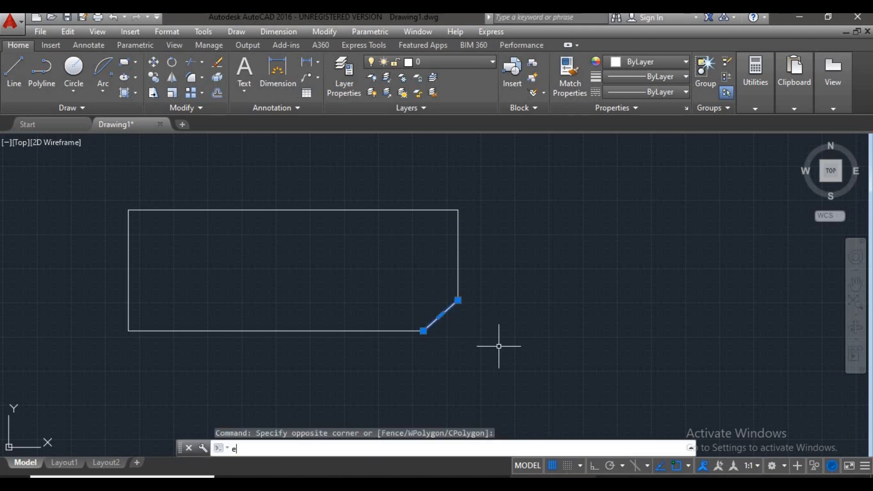
{"action": "key", "text": "Return"}
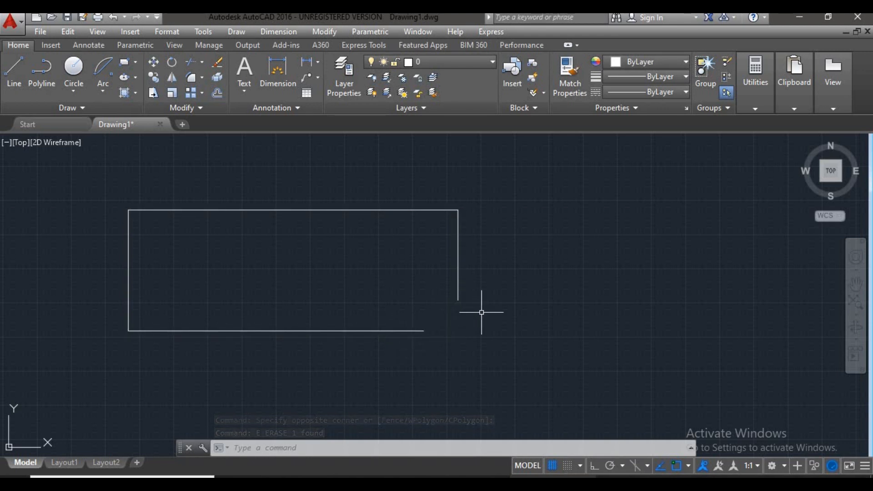
- Draw a three-point arc bulging outward from the lower edge's open end to the right edge's open end
{"action": "type", "text": "A"}
{"action": "key", "text": "Return"}
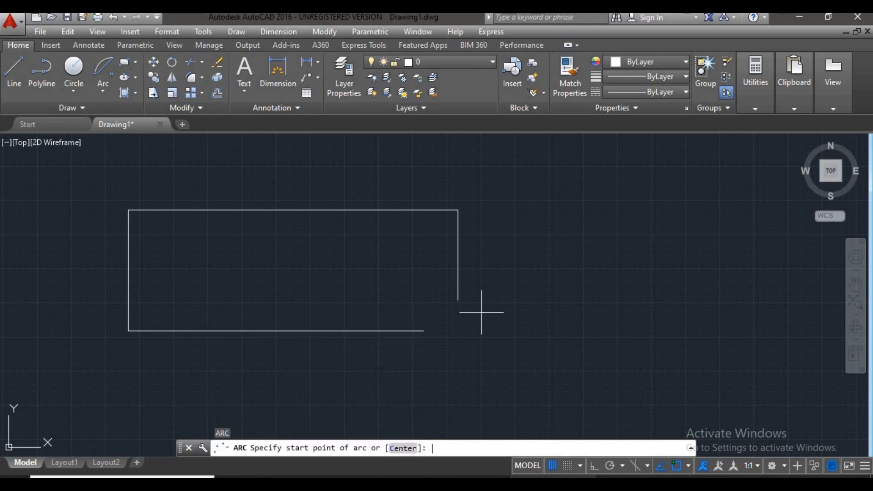
{"action": "left_click", "coordinate": [424, 331]}
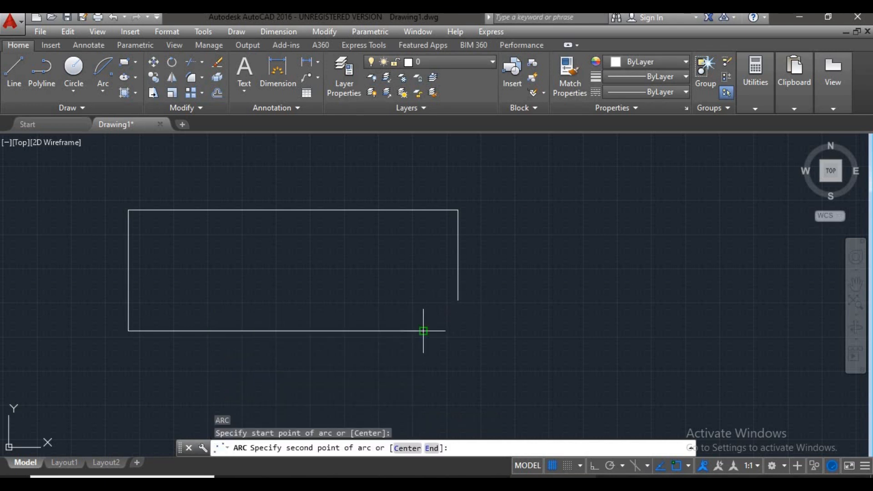
{"action": "left_click", "coordinate": [449, 329]}
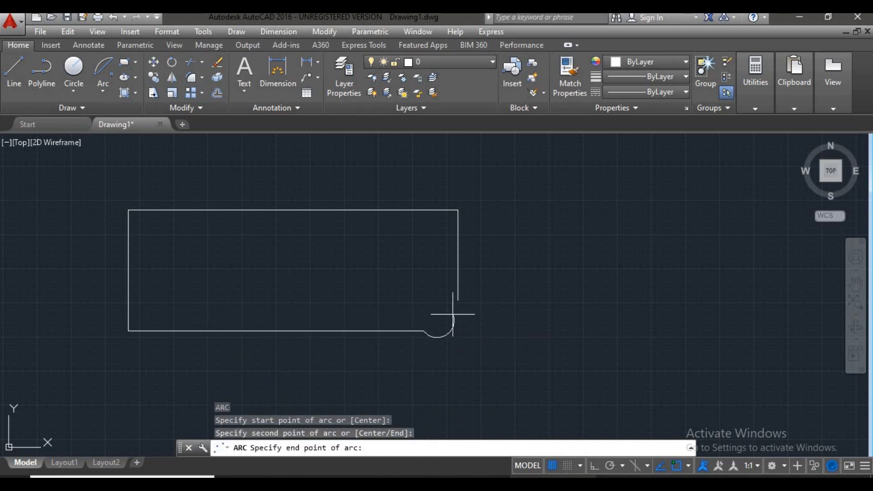
{"action": "left_click", "coordinate": [458, 300]}
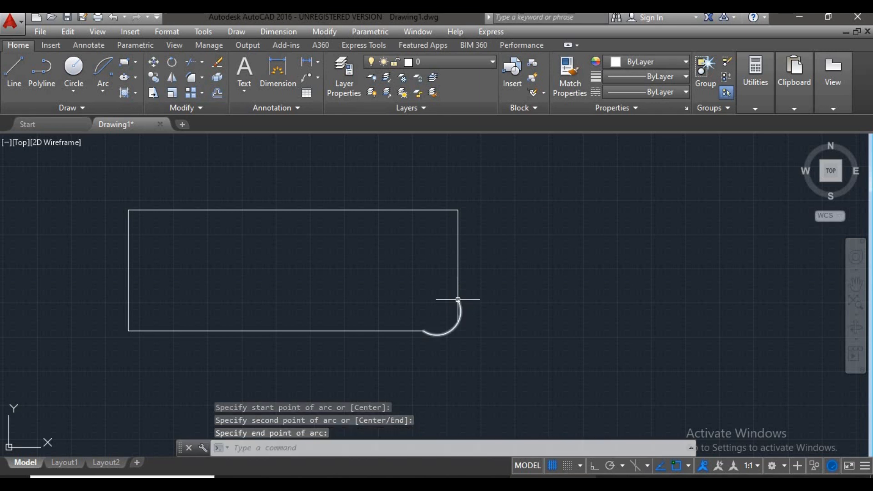
- Stretch the corner arc's midpoint inward so that the arc forms a gentle rounded corner between the two open ends
{"action": "left_click", "coordinate": [453, 329]}
{"action": "left_click", "coordinate": [453, 329]}
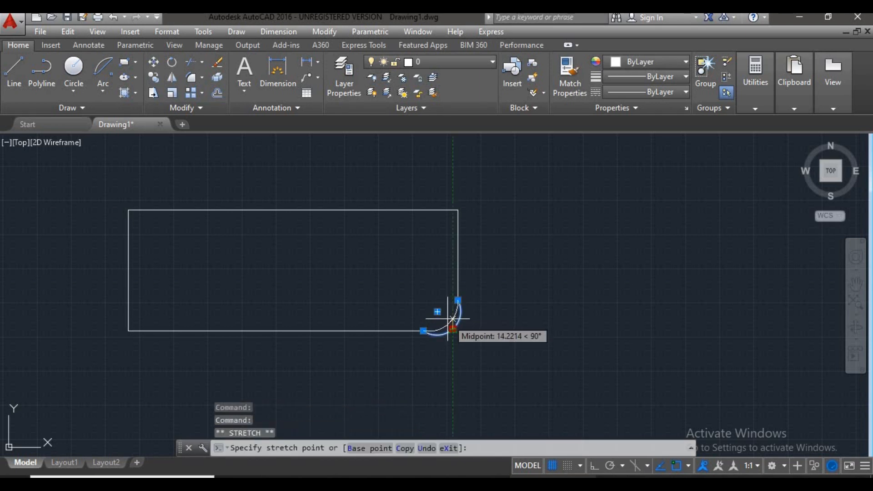
{"action": "scroll", "coordinate": [451, 318], "scroll_direction": "up", "scroll_amount": 5}
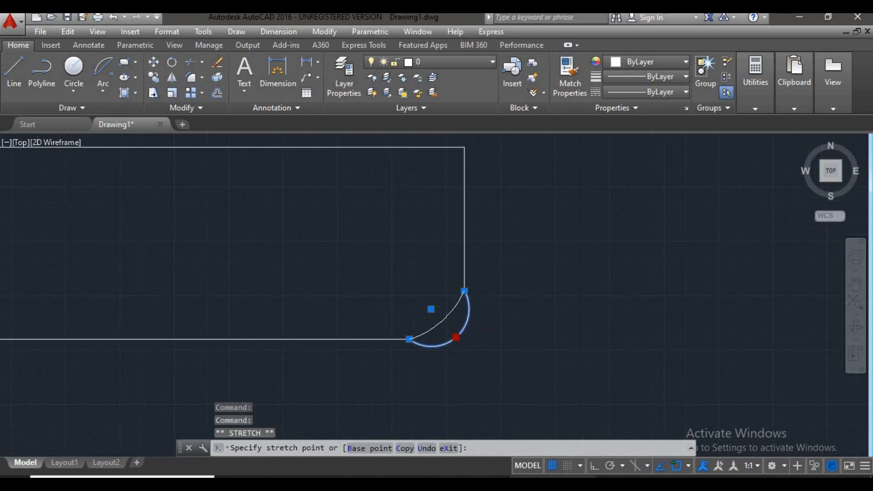
{"action": "left_click", "coordinate": [446, 322]}
{"action": "scroll", "coordinate": [497, 248], "scroll_direction": "down", "scroll_amount": 4}
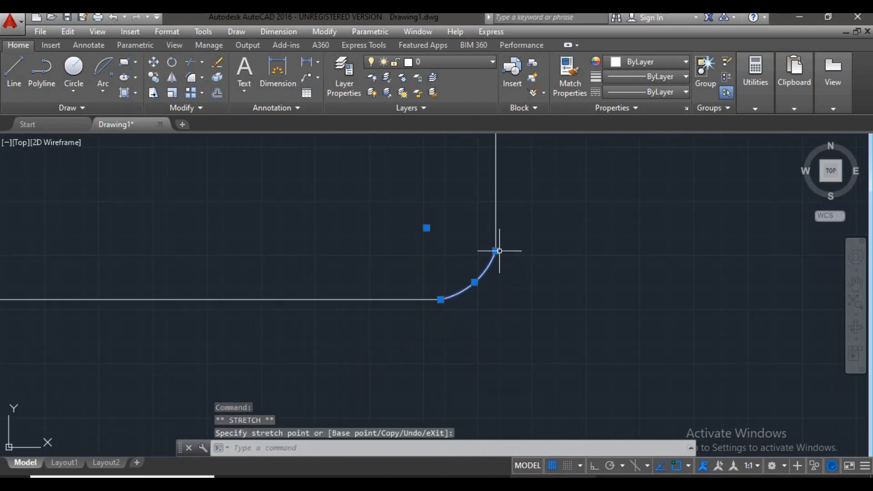
{"action": "scroll", "coordinate": [498, 255], "scroll_direction": "down", "scroll_amount": 2}
{"action": "scroll", "coordinate": [470, 290], "scroll_direction": "up", "scroll_amount": 2}
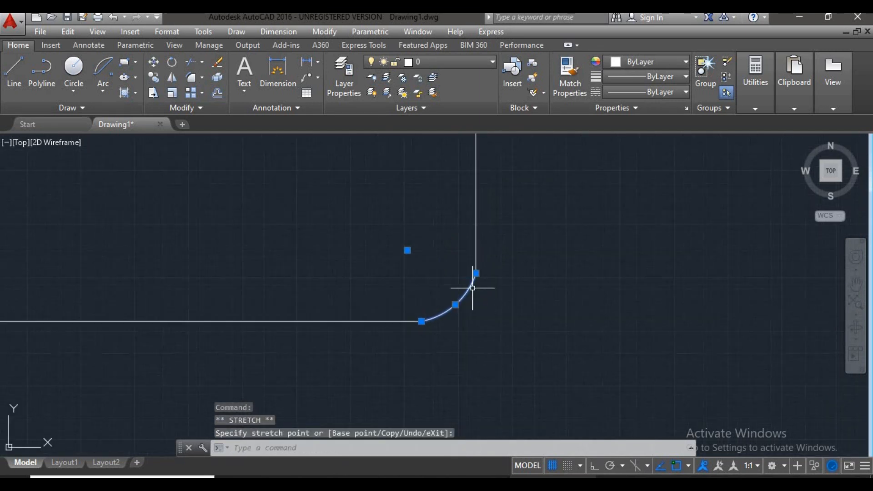
{"action": "scroll", "coordinate": [447, 334], "scroll_direction": "down", "scroll_amount": 2}
{"action": "key", "text": "Escape"}
- Erase the corner arc and the remaining open rectangle
{"action": "left_click", "coordinate": [380, 271]}
{"action": "type", "text": "e"}
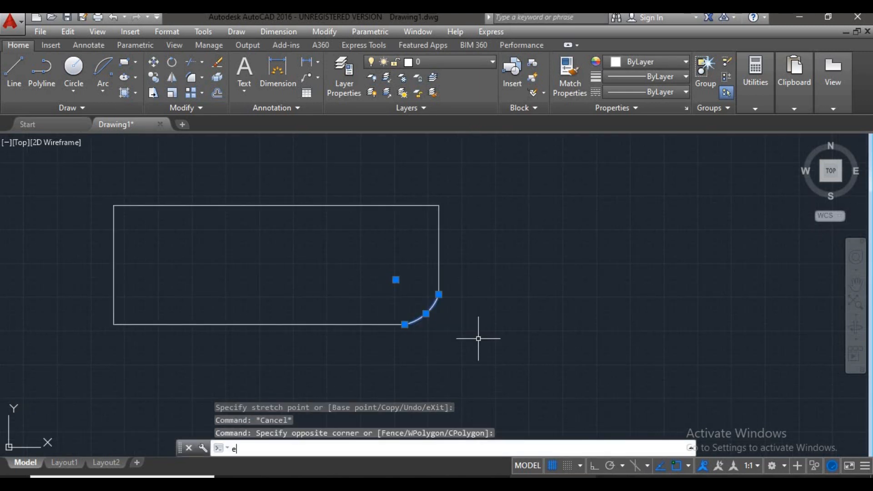
{"action": "key", "text": "Return"}
{"action": "left_click", "coordinate": [497, 240]}
{"action": "left_click", "coordinate": [392, 338]}
{"action": "type", "text": "e"}
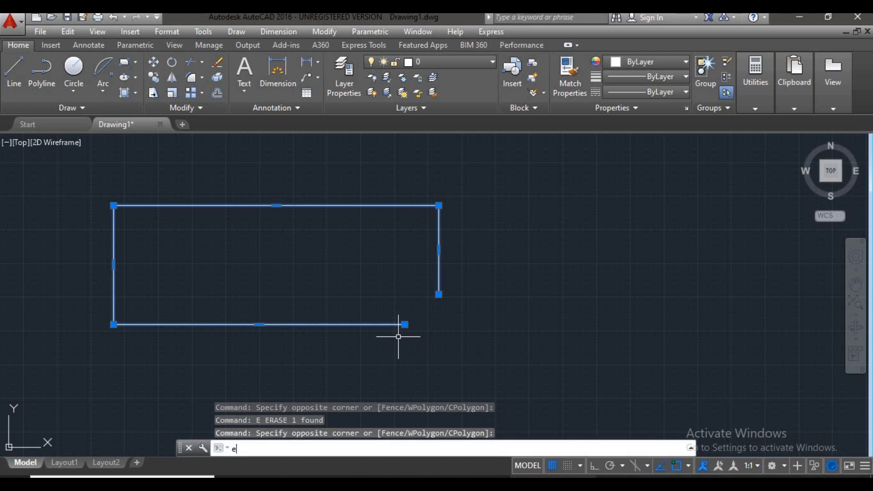
{"action": "key", "text": "Return"}
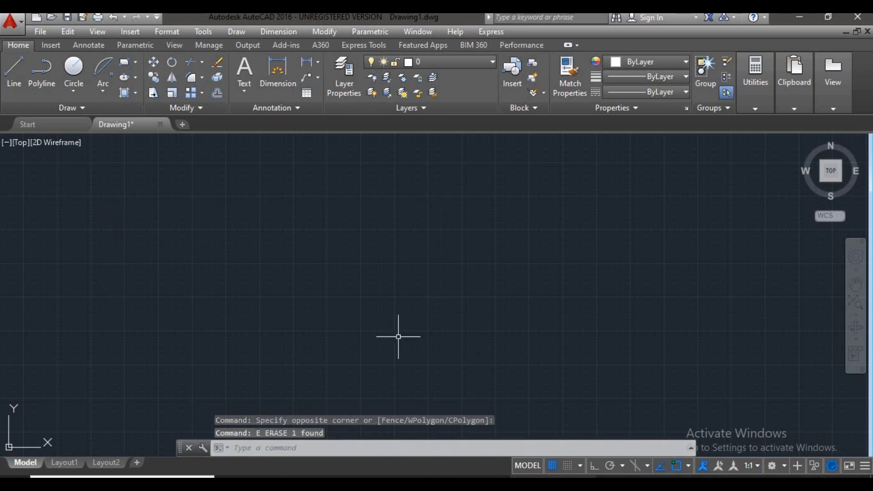
- Set both the first and second chamfer distances to 5 in the Chamfer command
{"action": "left_click", "coordinate": [323, 34]}
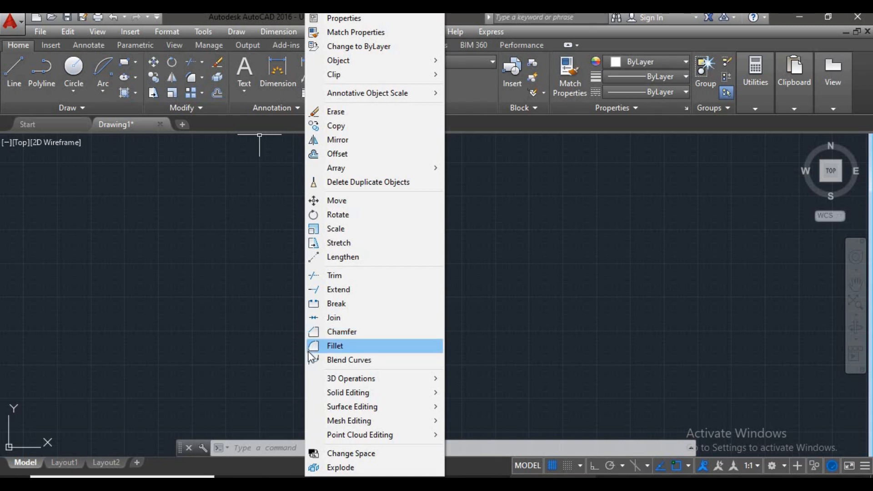
{"action": "left_click", "coordinate": [338, 334]}
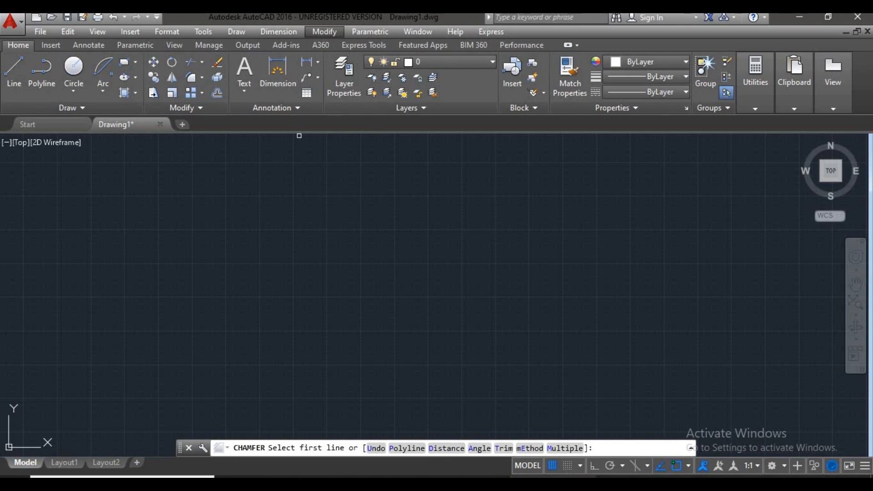
{"action": "left_click", "coordinate": [439, 449]}
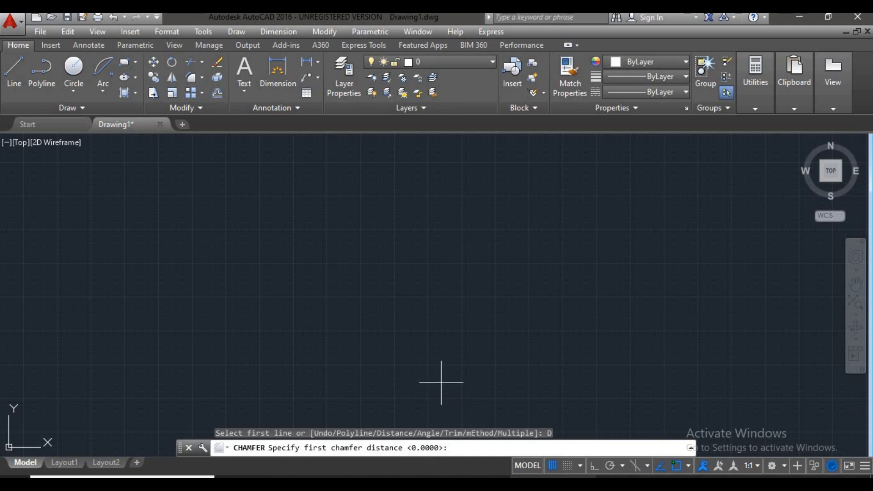
{"action": "key", "text": "Return"}
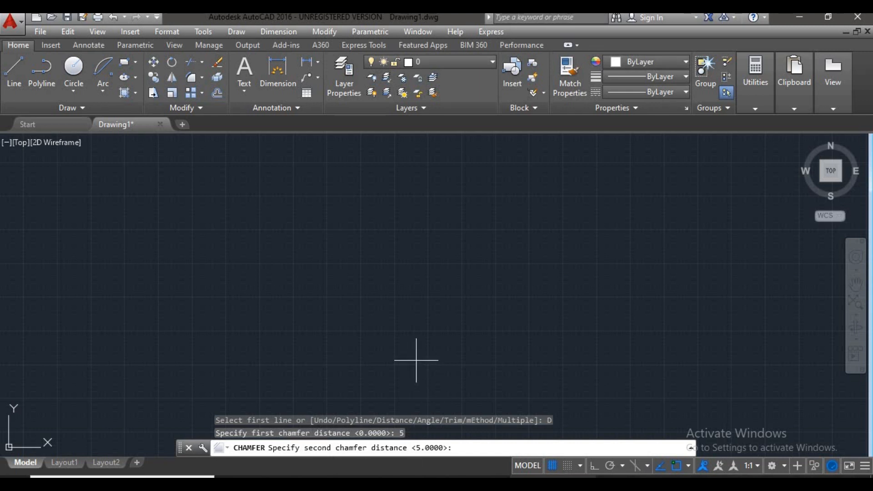
{"action": "type", "text": "5"}
{"action": "key", "text": "Return"}
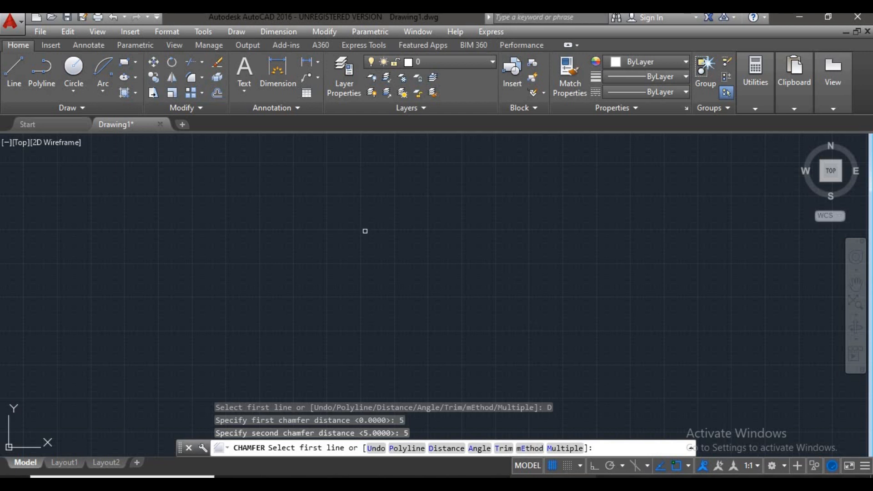
{"action": "key", "text": "Escape"}
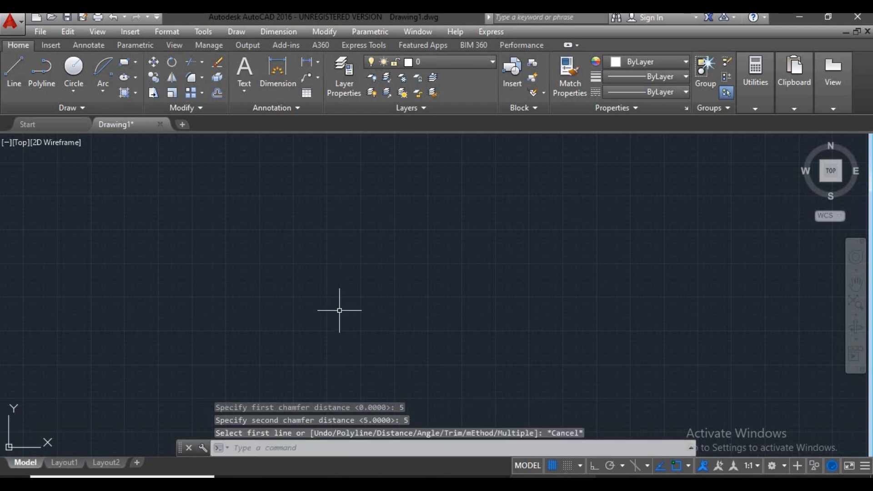
{"action": "type", "text": "rec"}
{"action": "key", "text": "Return"}
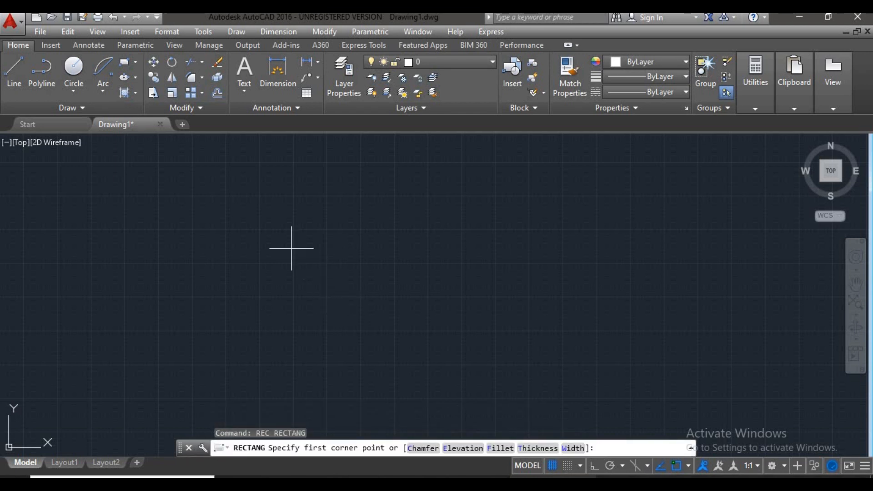
{"action": "left_click", "coordinate": [240, 229]}
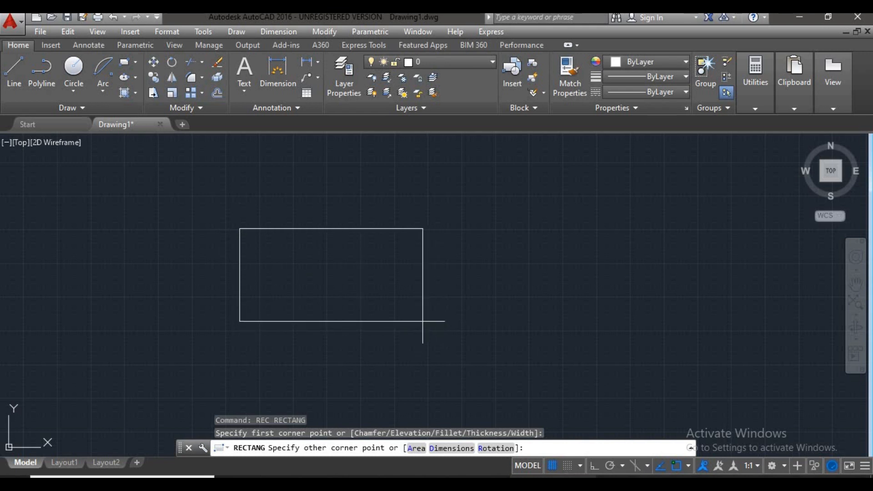
{"action": "key", "text": "Escape"}
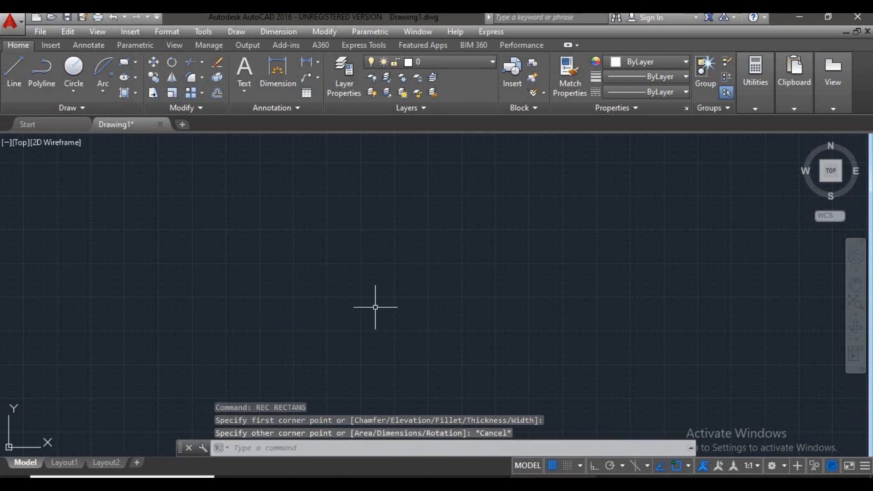
- Draw a rectangle by dimensions with a length of 100 and a width of 50
{"action": "type", "text": "re"}
{"action": "key", "text": "Return"}
{"action": "left_click", "coordinate": [303, 277]}
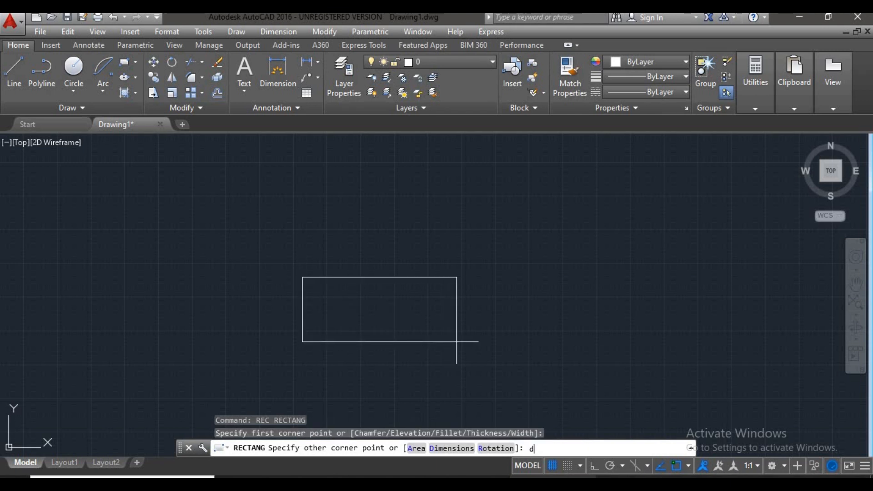
{"action": "key", "text": "Return"}
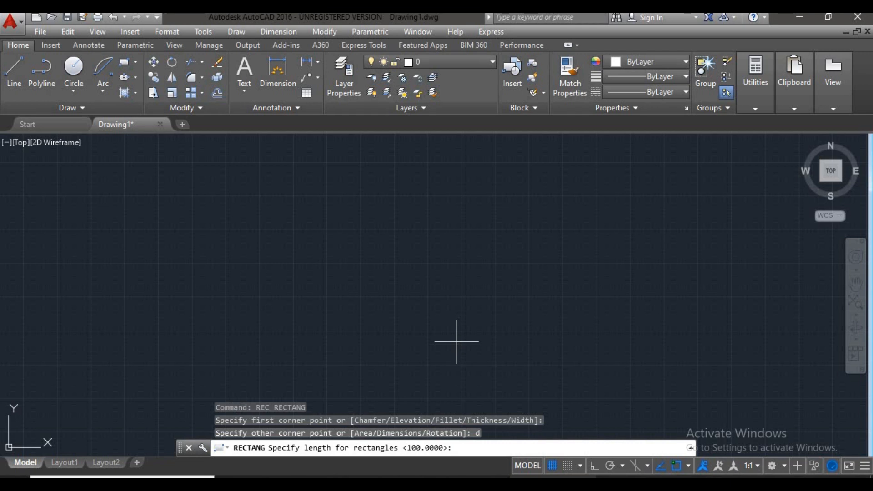
{"action": "key", "text": "Return"}
{"action": "key", "text": "Return"}
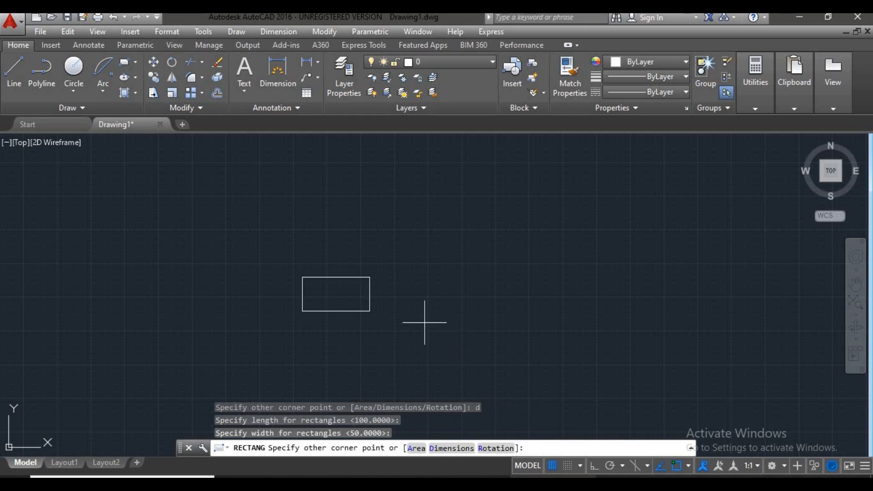
{"action": "left_click", "coordinate": [331, 321]}
- Chamfer the rectangle's lower-right corner between the lower and right edges, using 5 for both distances
{"action": "scroll", "coordinate": [330, 321], "scroll_direction": "up", "scroll_amount": 2}
{"action": "middle_click_drag", "start_coordinate": [367, 298], "coordinate": [350, 298]}
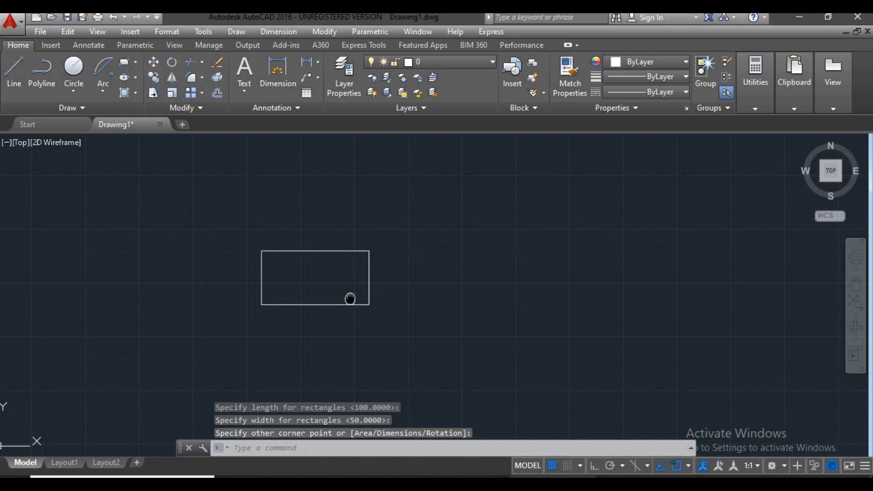
{"action": "scroll", "coordinate": [376, 295], "scroll_direction": "up", "scroll_amount": 4}
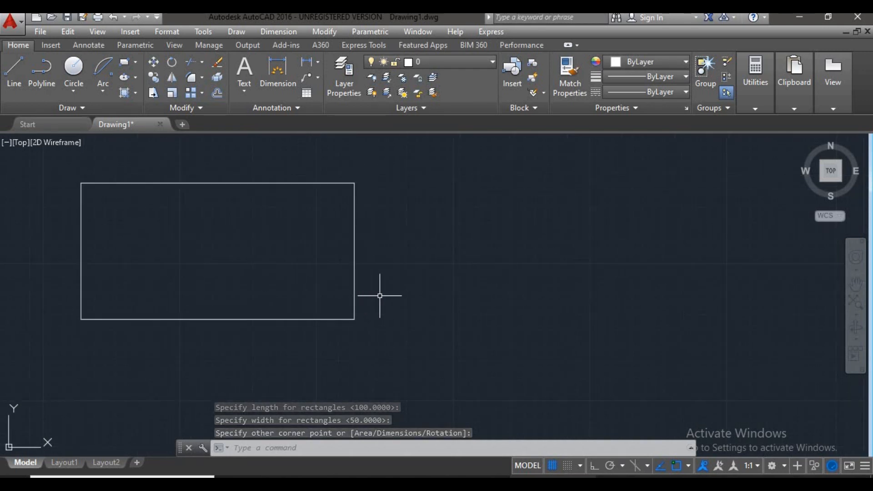
{"action": "type", "text": "CHa"}
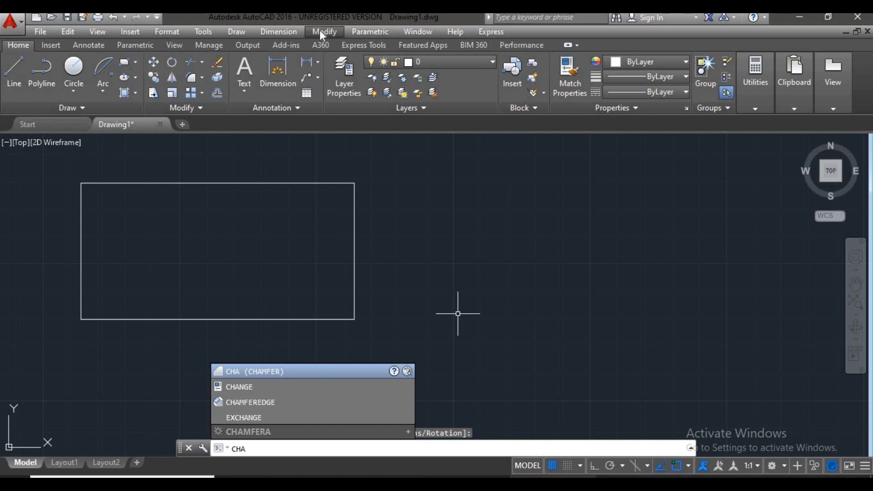
{"action": "key", "text": "Return"}
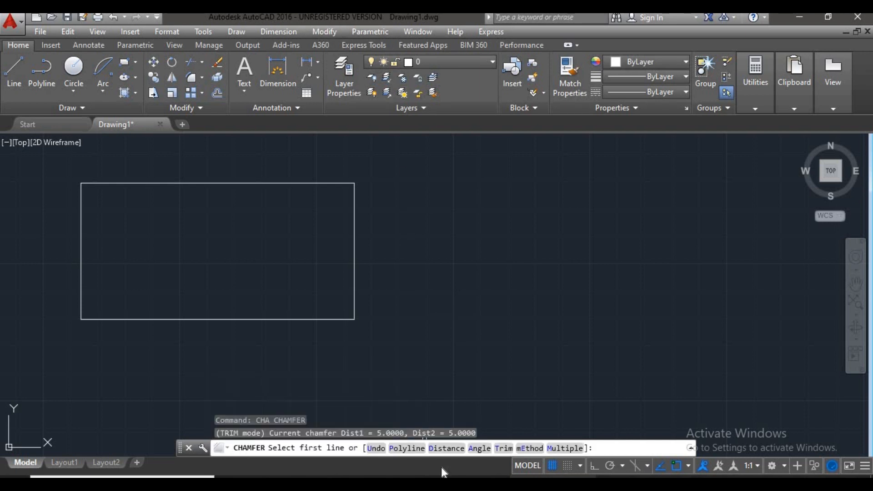
{"action": "left_click", "coordinate": [446, 448]}
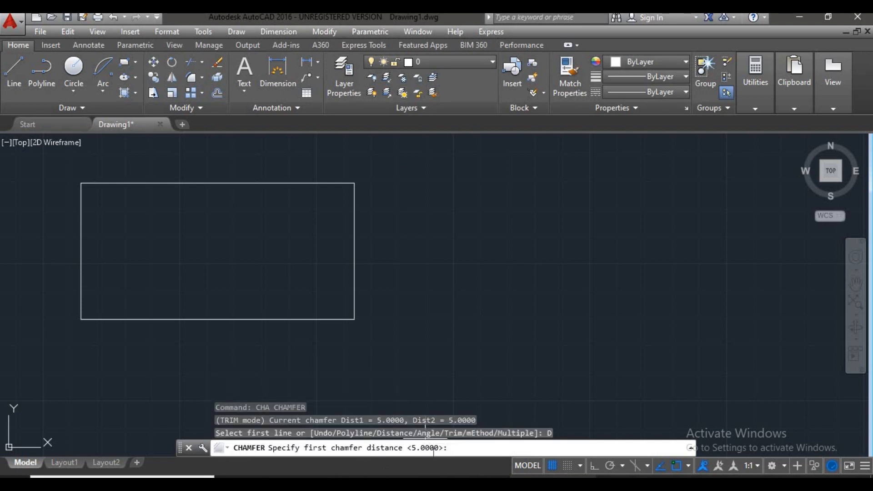
{"action": "key", "text": "Return"}
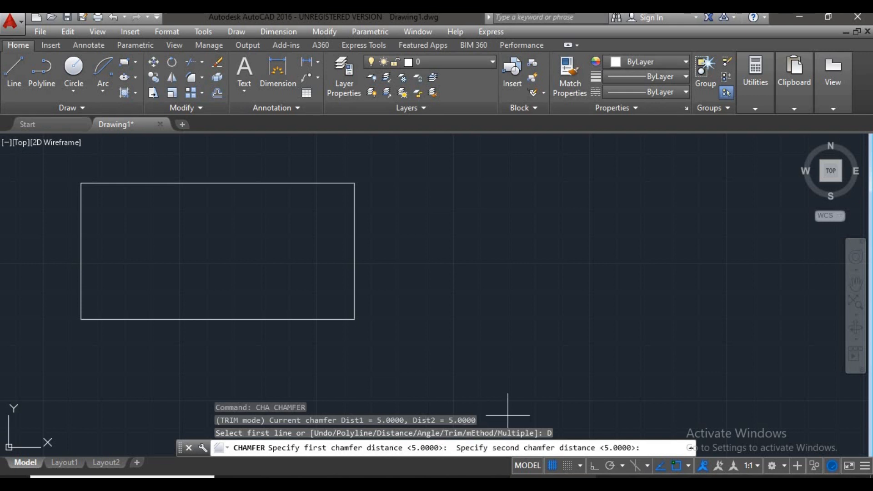
{"action": "key", "text": "Return"}
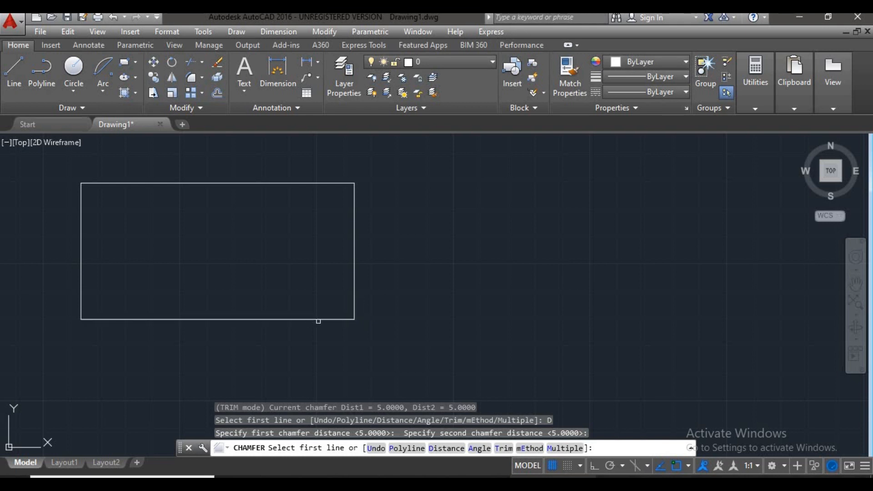
{"action": "left_click", "coordinate": [323, 319]}
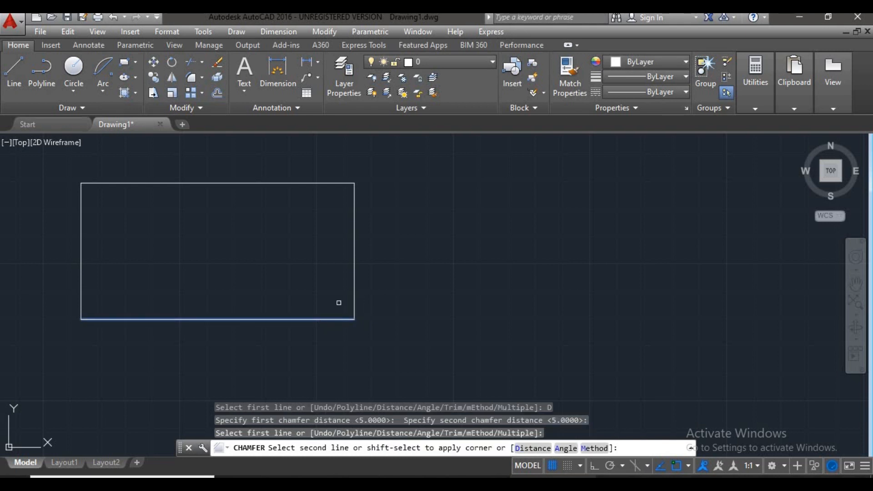
{"action": "left_click", "coordinate": [355, 282]}
{"action": "scroll", "coordinate": [356, 315], "scroll_direction": "up", "scroll_amount": 4}
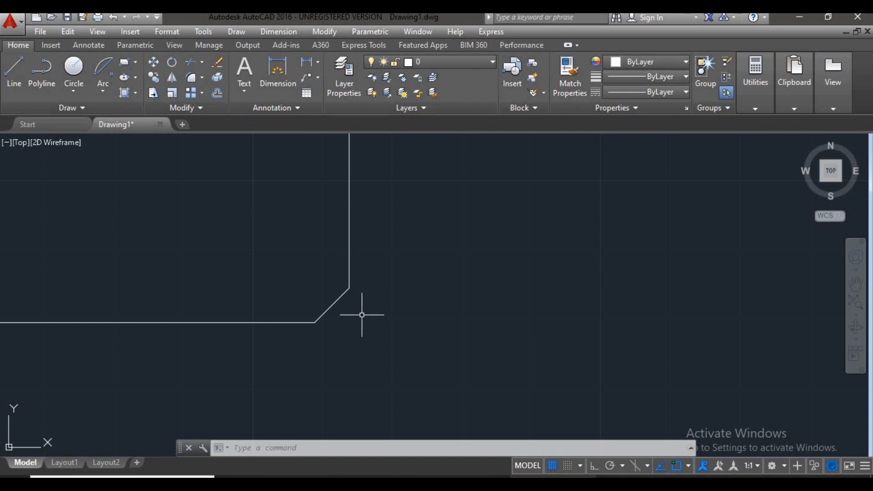
{"action": "scroll", "coordinate": [326, 325], "scroll_direction": "down", "scroll_amount": 1}
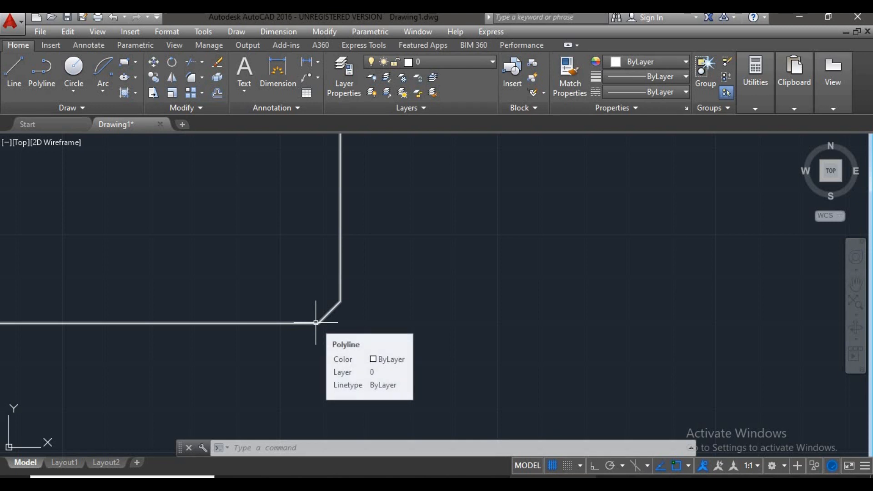
{"action": "scroll", "coordinate": [315, 323], "scroll_direction": "down", "scroll_amount": 5}
{"action": "key", "text": "Escape"}
{"action": "key", "text": "Escape"}
{"action": "key", "text": "Escape"}
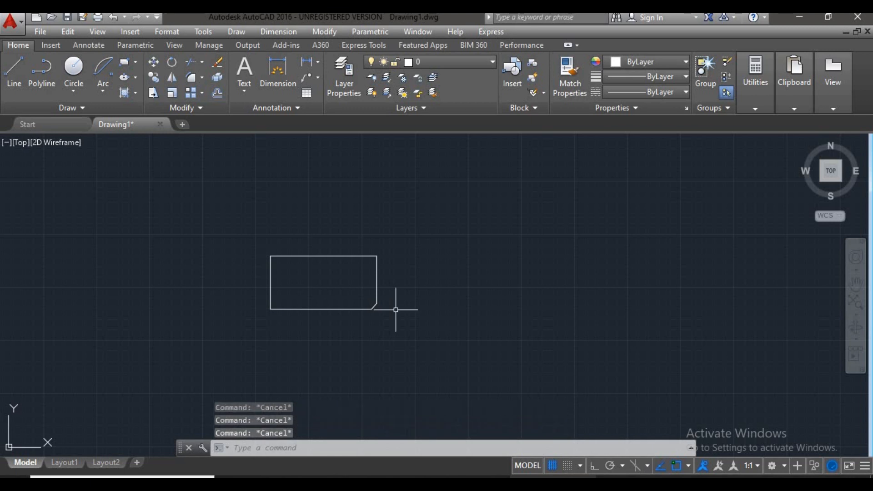
- Chamfer the rectangle's lower-left corner with the Angle option, using length 10 on the lower edge and an angle of 45 degrees
{"action": "type", "text": "cha"}
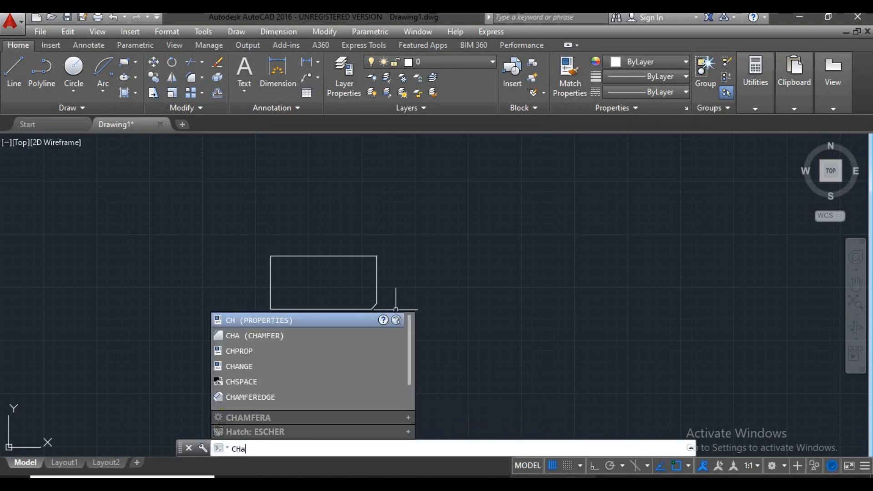
{"action": "key", "text": "Return"}
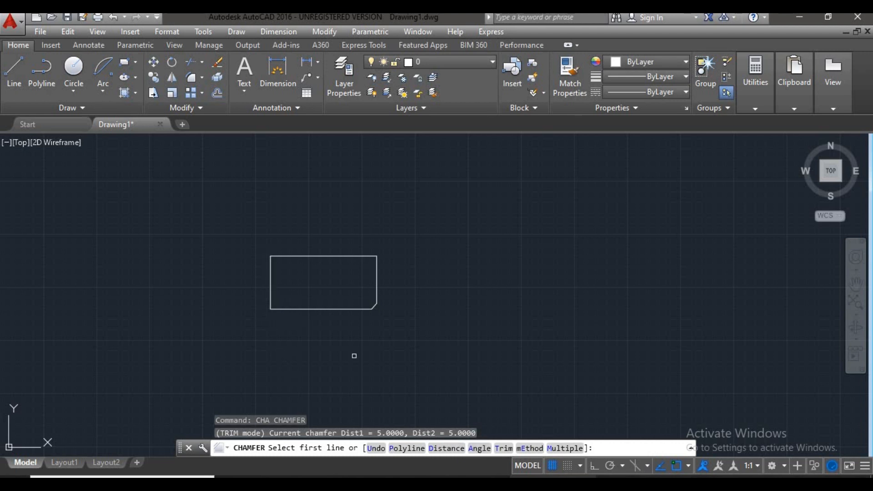
{"action": "left_click", "coordinate": [477, 448]}
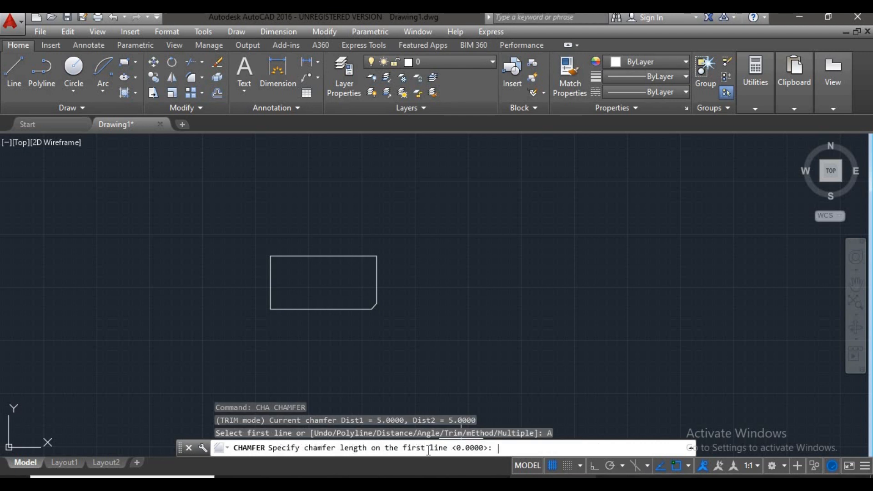
{"action": "scroll", "coordinate": [280, 309], "scroll_direction": "up", "scroll_amount": 4}
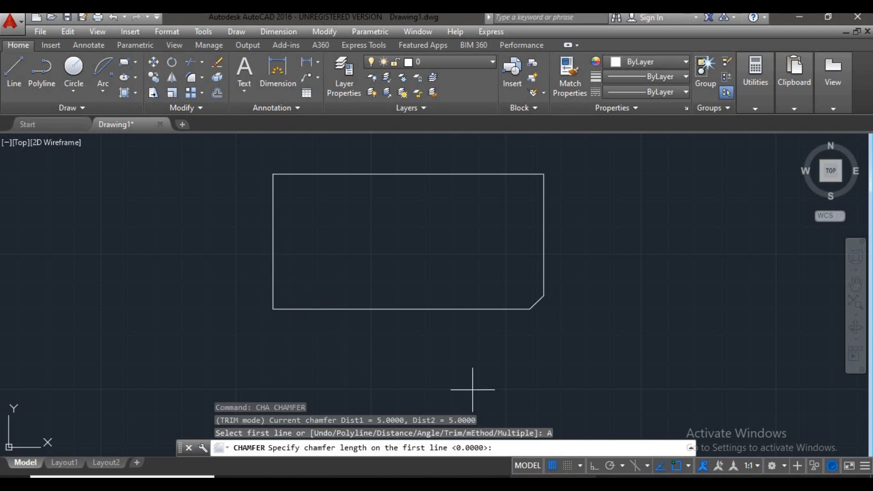
{"action": "type", "text": "0"}
{"action": "key", "text": "Return"}
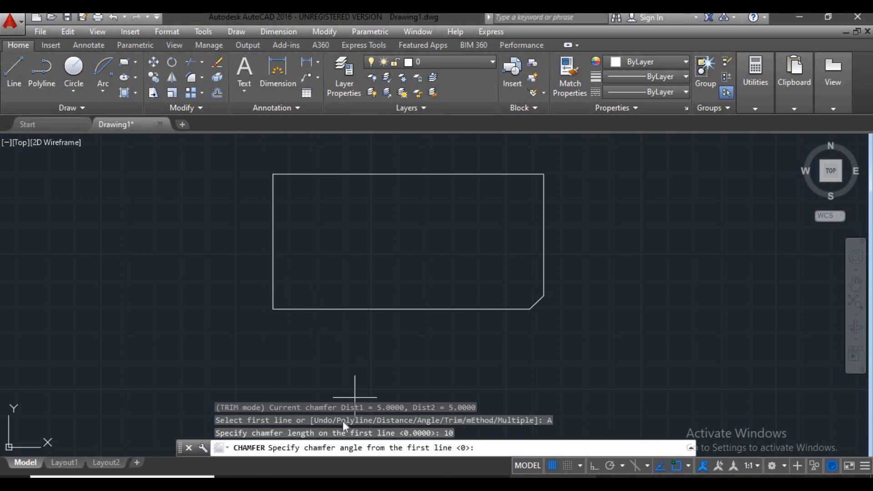
{"action": "type", "text": "45"}
{"action": "key", "text": "Return"}
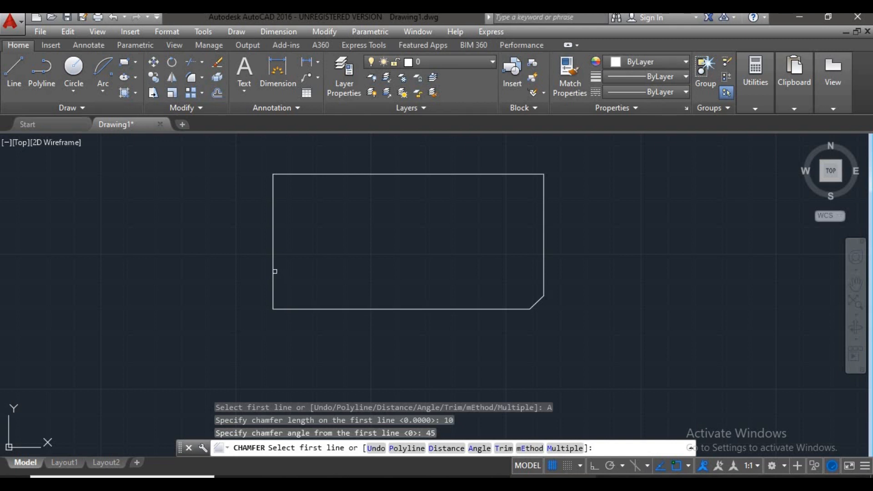
{"action": "left_click", "coordinate": [296, 308]}
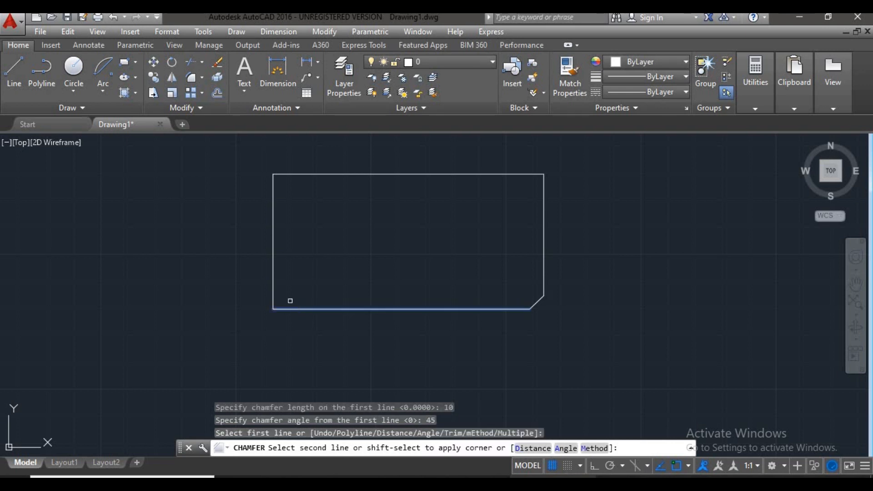
{"action": "left_click", "coordinate": [272, 273]}
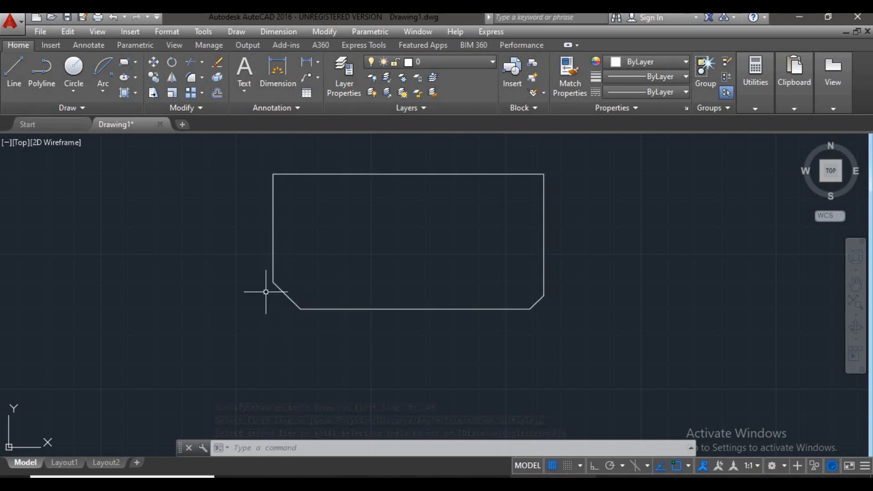
- Start the Chamfer command and set its trim mode to No trim
{"action": "scroll", "coordinate": [441, 309], "scroll_direction": "down", "scroll_amount": 2}
{"action": "middle_click_drag", "start_coordinate": [445, 302], "coordinate": [269, 302]}
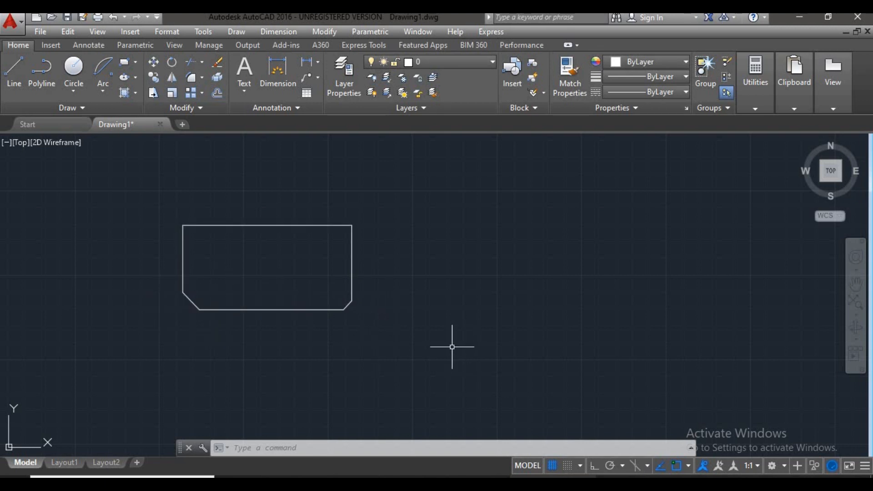
{"action": "scroll", "coordinate": [353, 309], "scroll_direction": "up", "scroll_amount": 2}
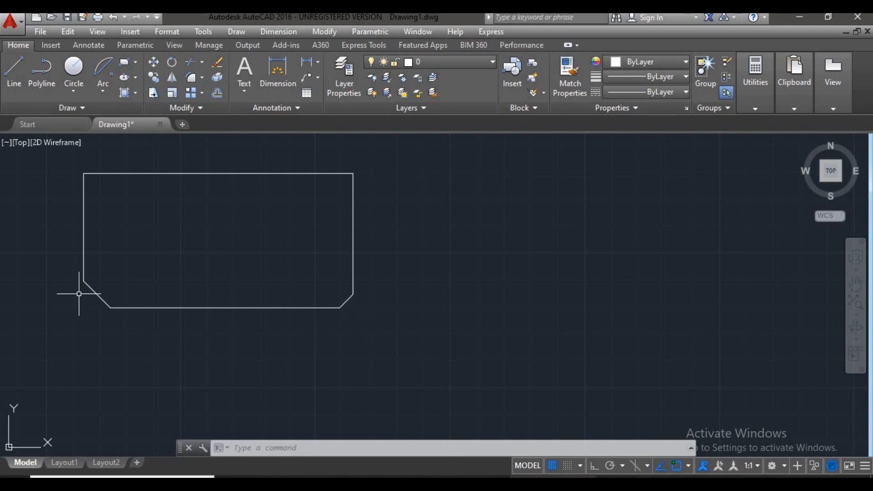
{"action": "middle_click_drag", "start_coordinate": [311, 335], "coordinate": [332, 344]}
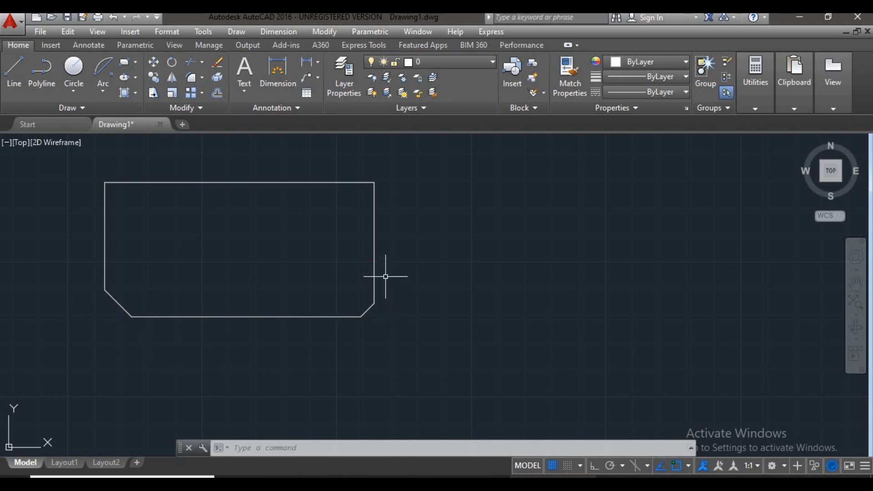
{"action": "type", "text": "cha"}
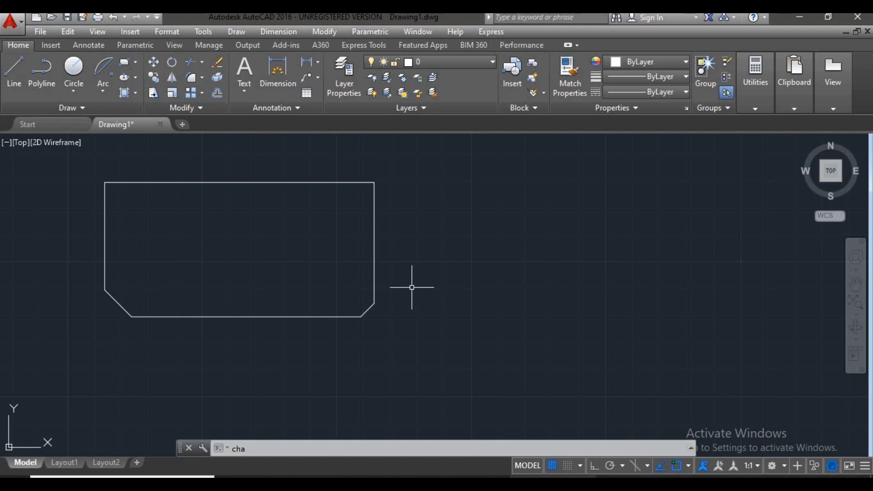
{"action": "key", "text": "Return"}
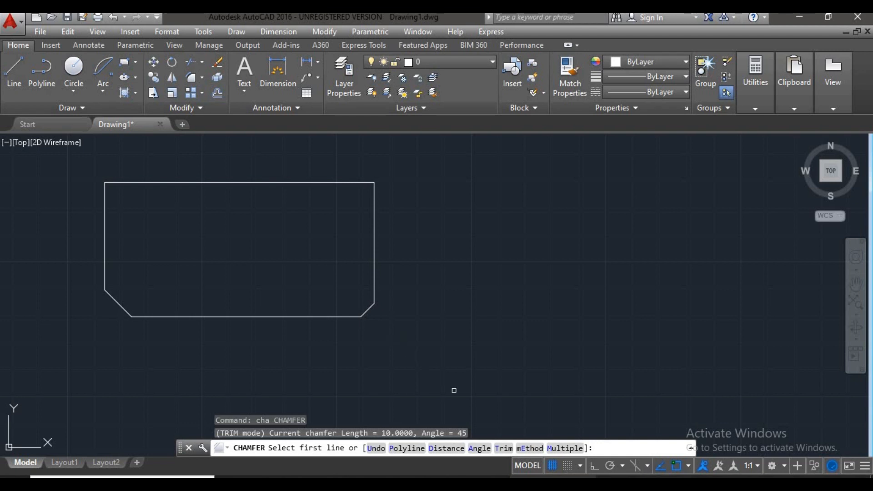
{"action": "left_click", "coordinate": [504, 449]}
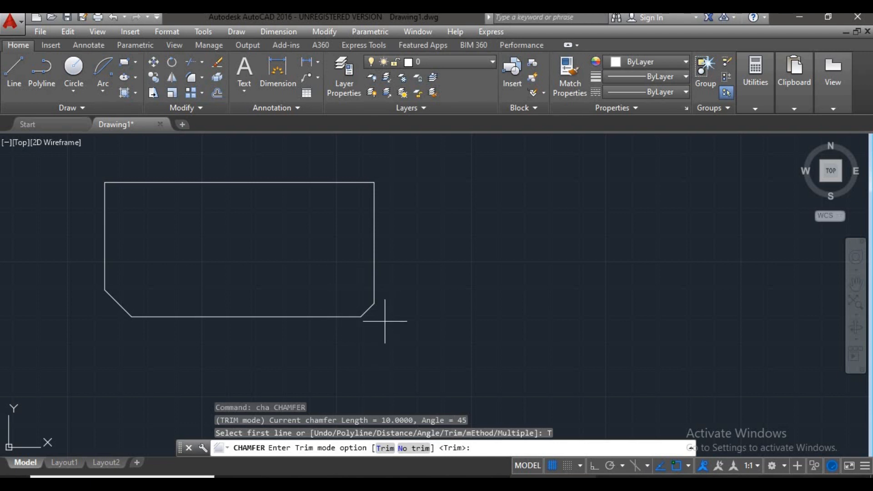
{"action": "left_click", "coordinate": [413, 448]}
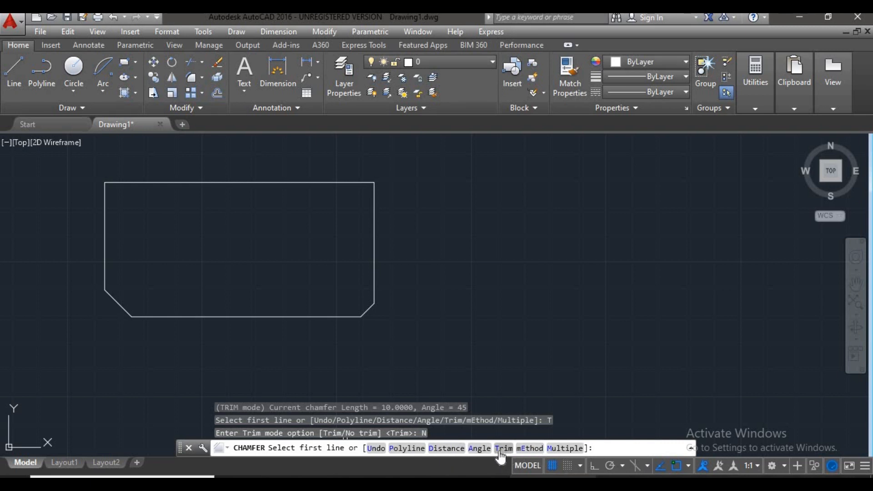
- Chamfer the rectangle's upper-right corner between the right and upper edges without trimming, using 5 for both distances
{"action": "left_click", "coordinate": [446, 449]}
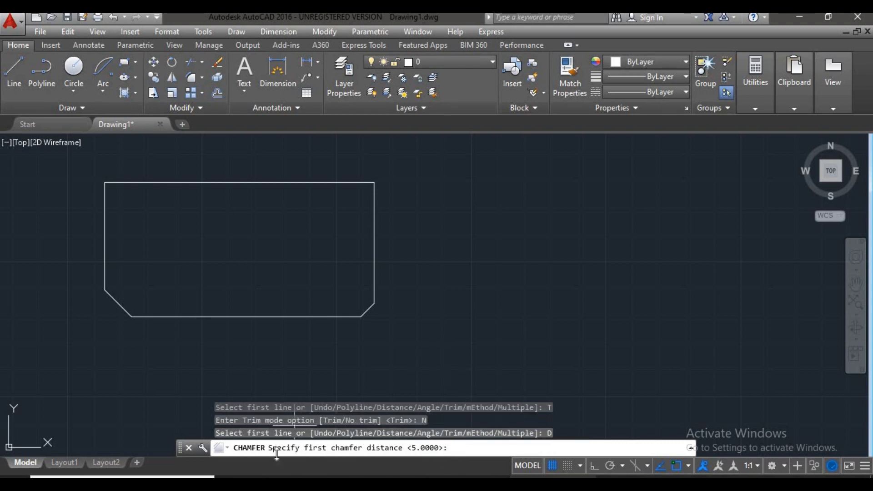
{"action": "key", "text": "Return"}
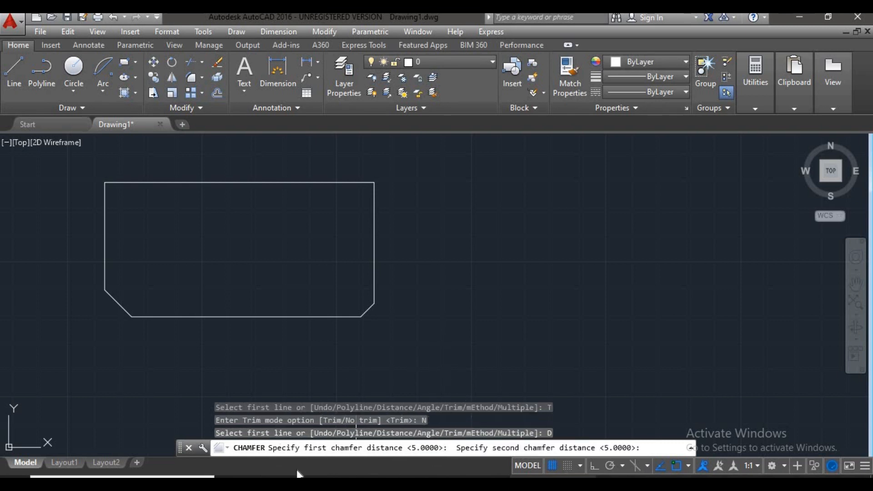
{"action": "key", "text": "Return"}
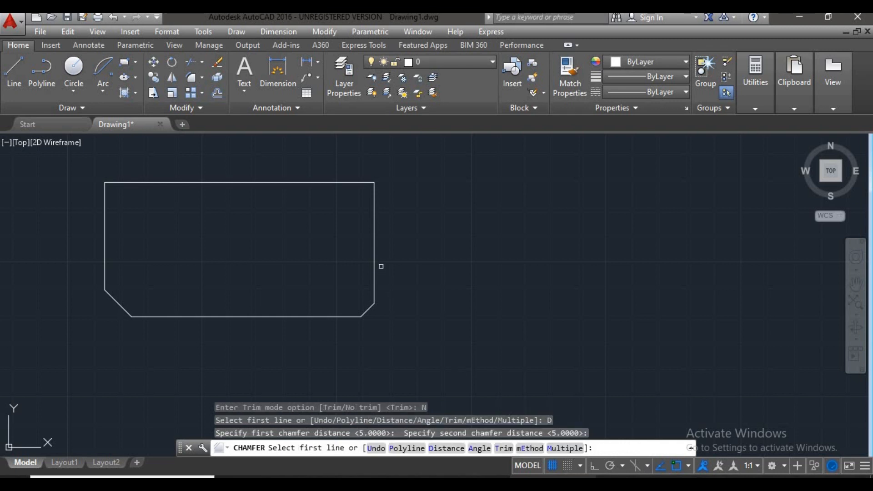
{"action": "left_click", "coordinate": [373, 228]}
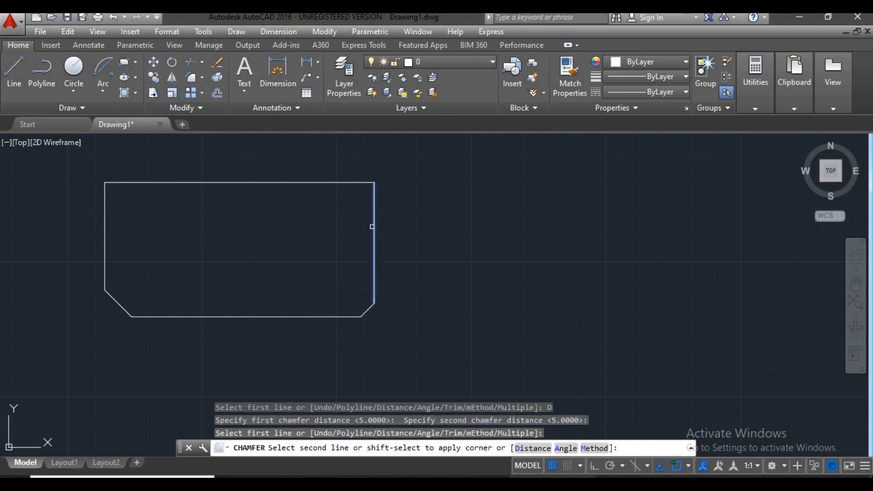
{"action": "left_click", "coordinate": [336, 182]}
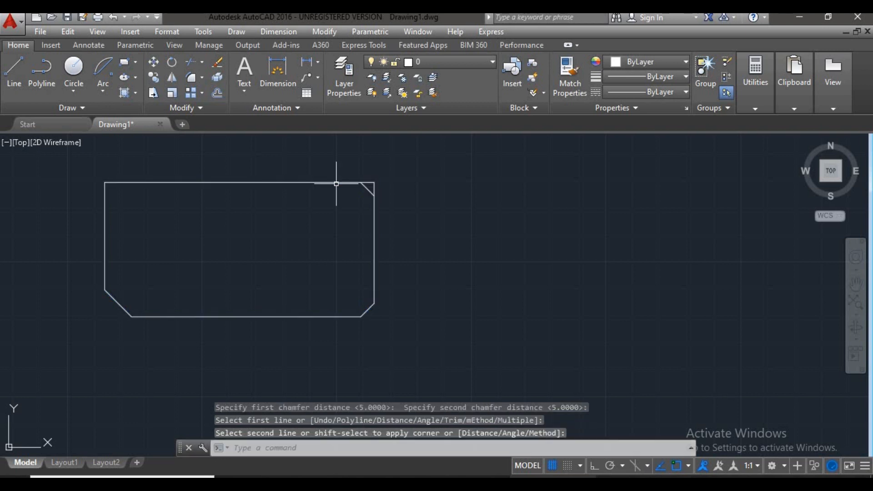
{"action": "scroll", "coordinate": [384, 183], "scroll_direction": "up", "scroll_amount": 2}
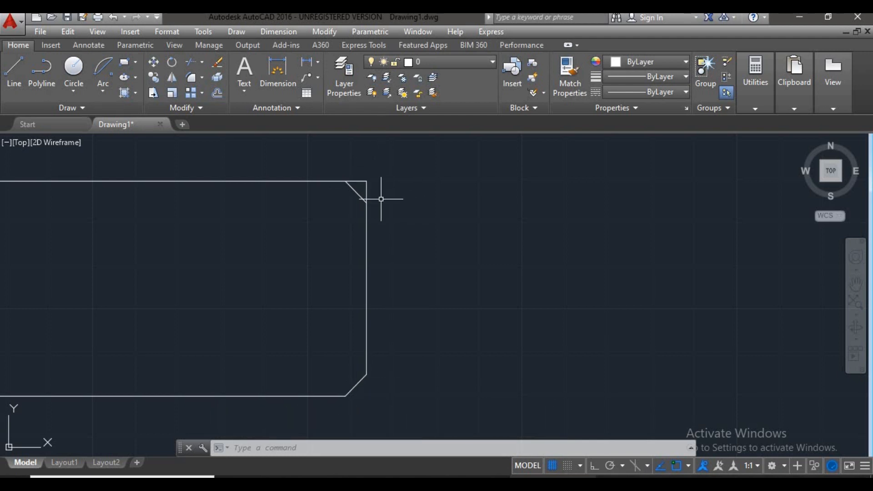
- Examine the choices offered by the Chamfer command's Trim and Method options, leaving both settings as they are
{"action": "key", "text": "Return"}
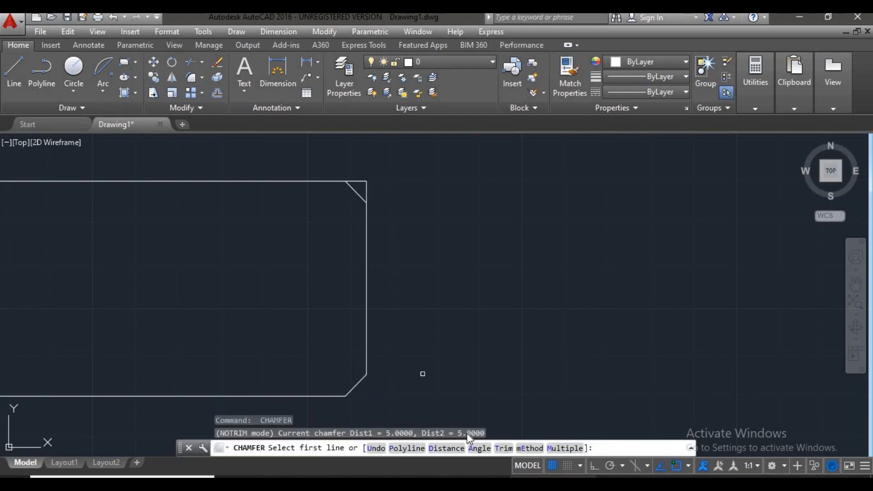
{"action": "left_click", "coordinate": [503, 448]}
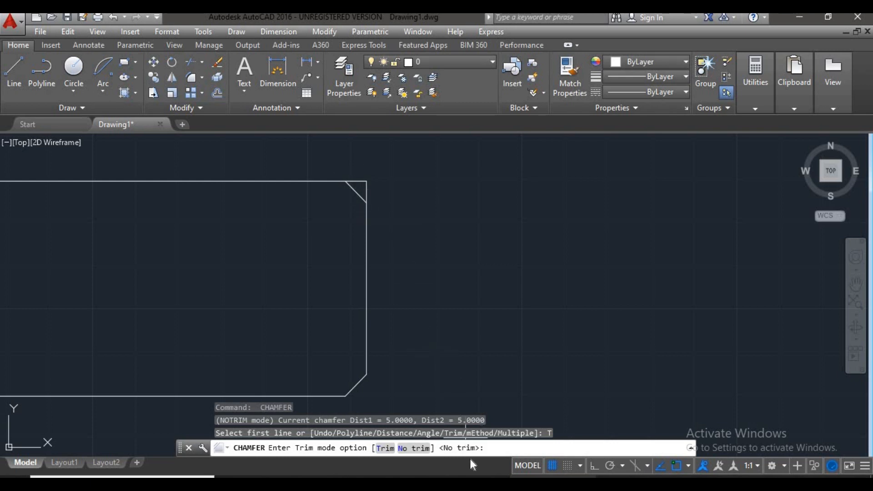
{"action": "key", "text": "Escape"}
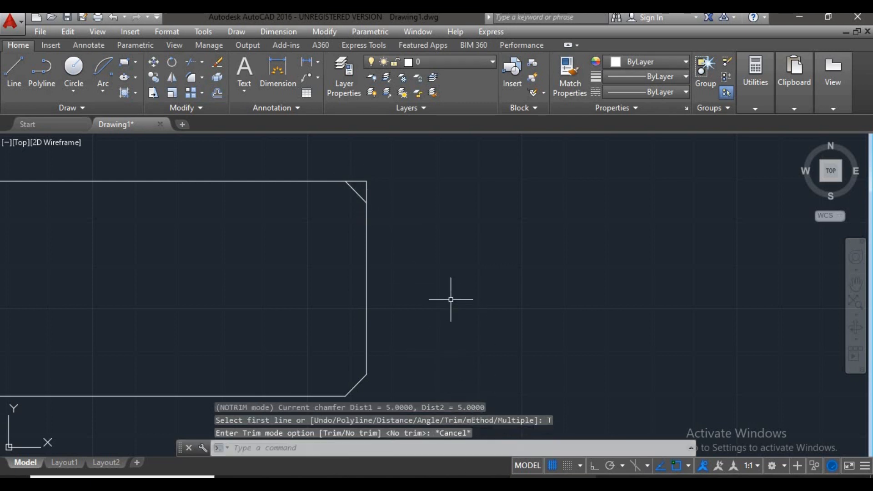
{"action": "key", "text": "Return"}
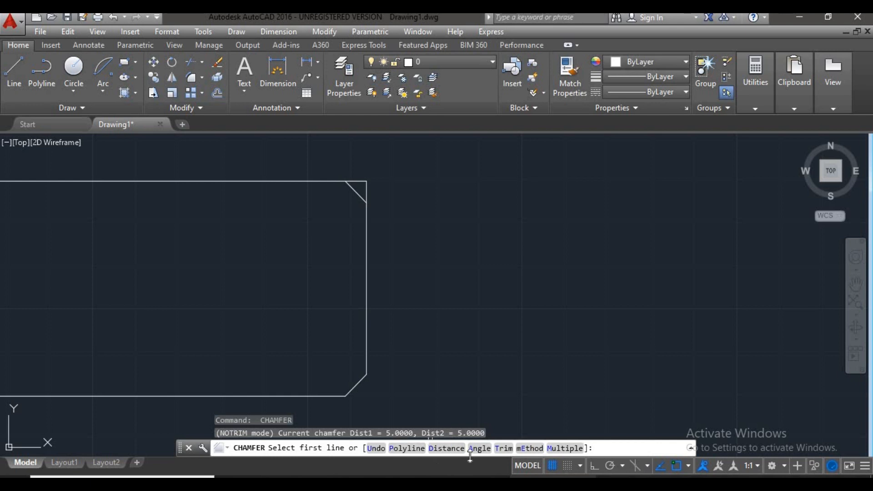
{"action": "left_click", "coordinate": [527, 448]}
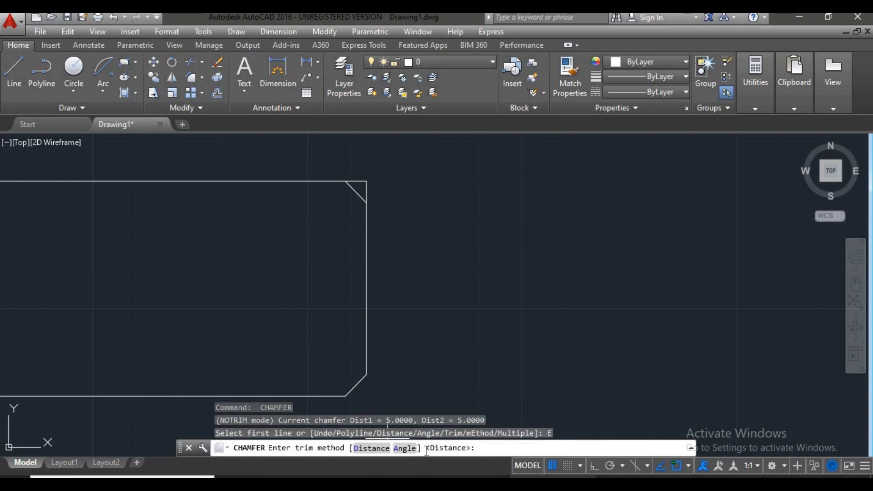
{"action": "key", "text": "Escape"}
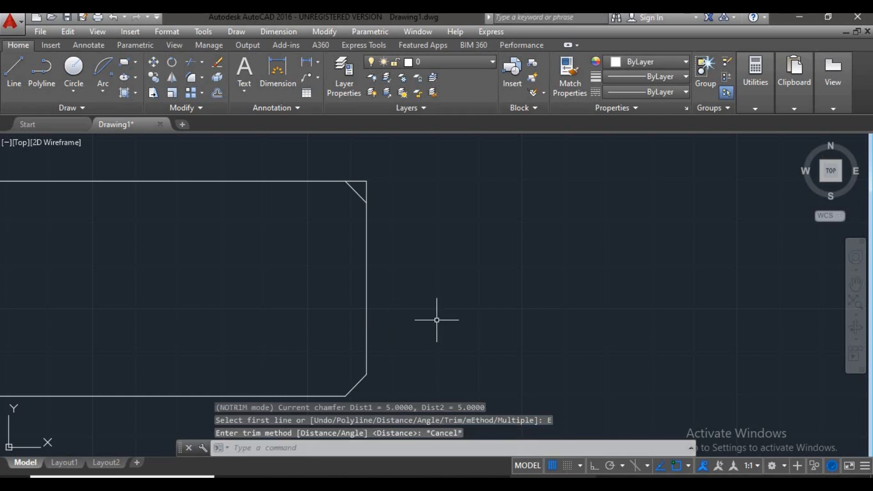
{"action": "key", "text": "Return"}
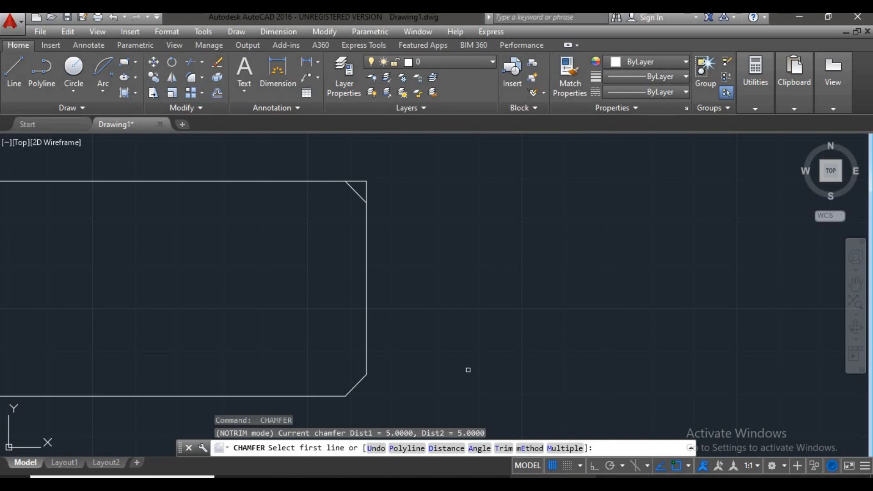
{"action": "scroll", "coordinate": [541, 391], "scroll_direction": "down", "scroll_amount": 2}
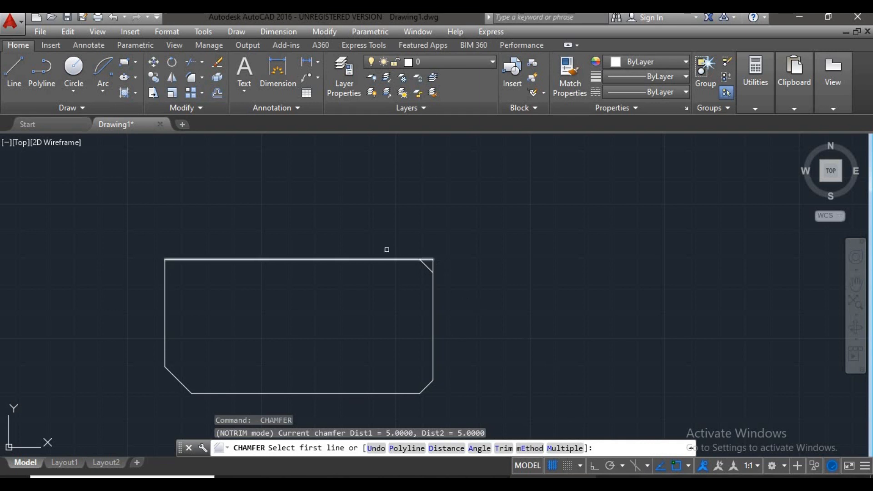
{"action": "key", "text": "Escape"}
- Erase the untrimmed chamfer line at the rectangle's upper-right corner
{"action": "middle_click_drag", "start_coordinate": [408, 307], "coordinate": [398, 300]}
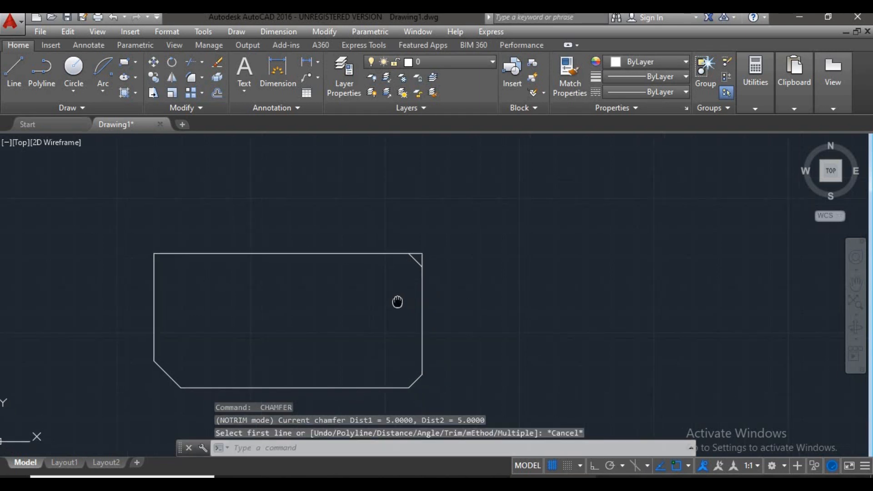
{"action": "left_click", "coordinate": [414, 254]}
{"action": "type", "text": "e"}
{"action": "key", "text": "Return"}
{"action": "key", "text": "Escape"}
{"action": "key", "text": "Escape"}
{"action": "key", "text": "Escape"}
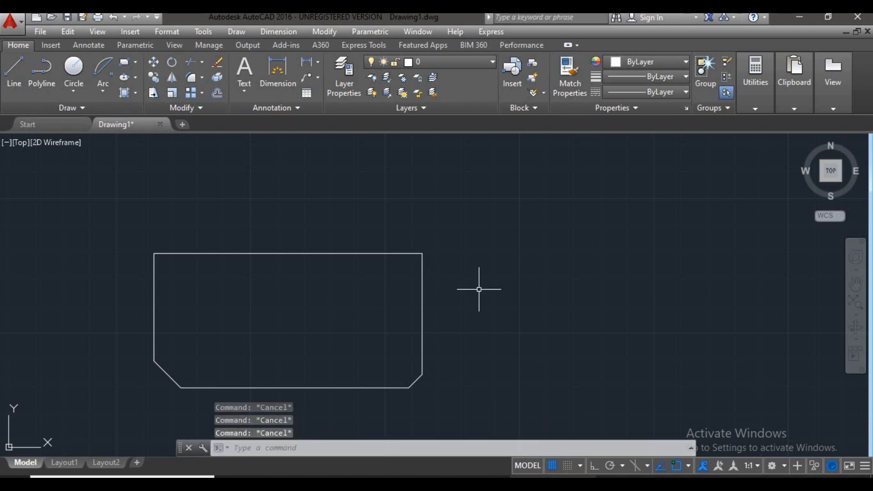
- Recreate the untrimmed chamfer at the rectangle's upper-right corner, accepting 5 for both the first and second distances
{"action": "type", "text": "cj"}
{"action": "key", "text": "BackSpace"}
{"action": "key", "text": "BackSpace"}
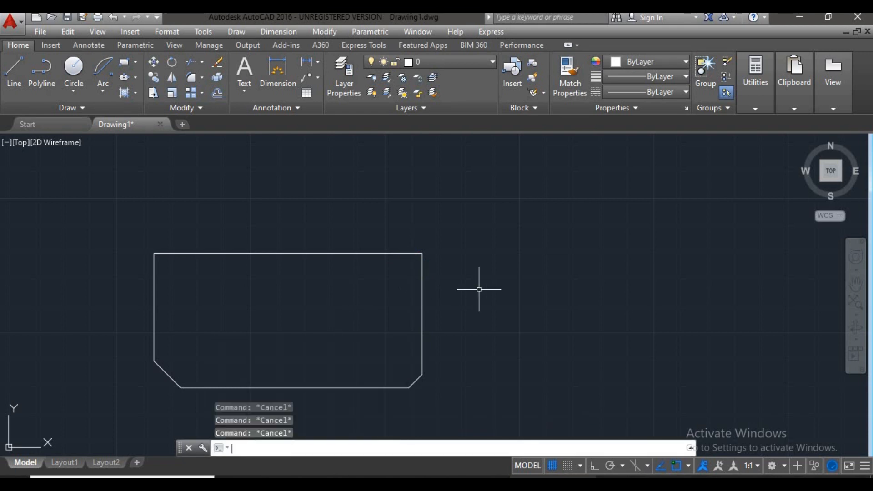
{"action": "type", "text": "cha"}
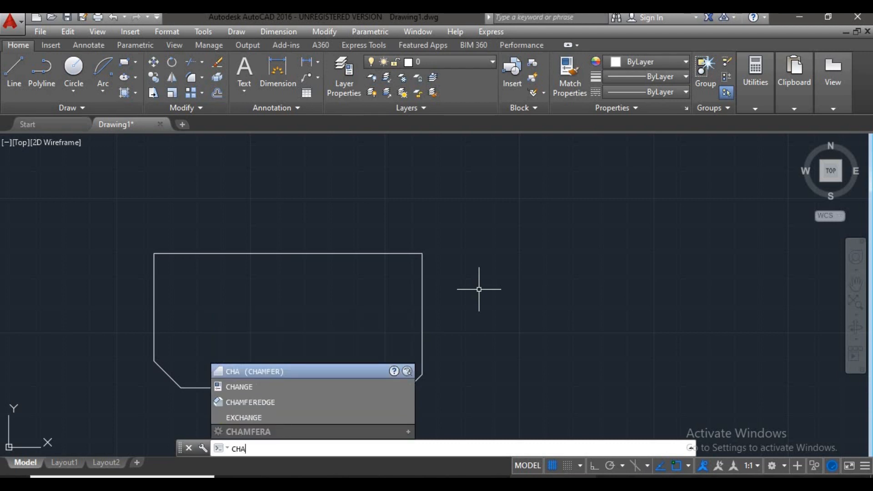
{"action": "key", "text": "Return"}
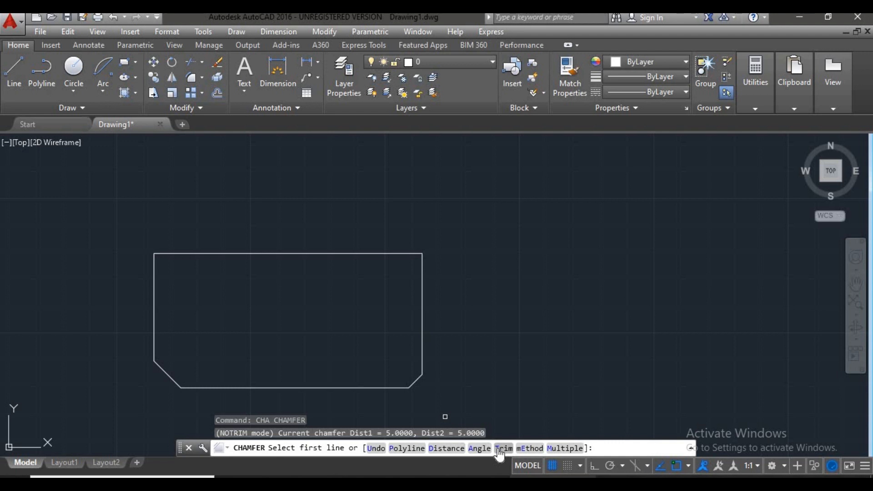
{"action": "left_click", "coordinate": [446, 448]}
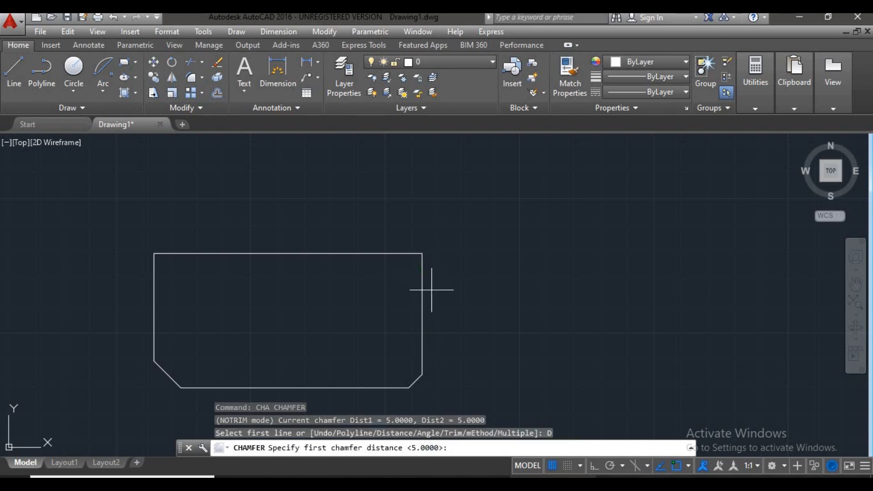
{"action": "key", "text": "Return"}
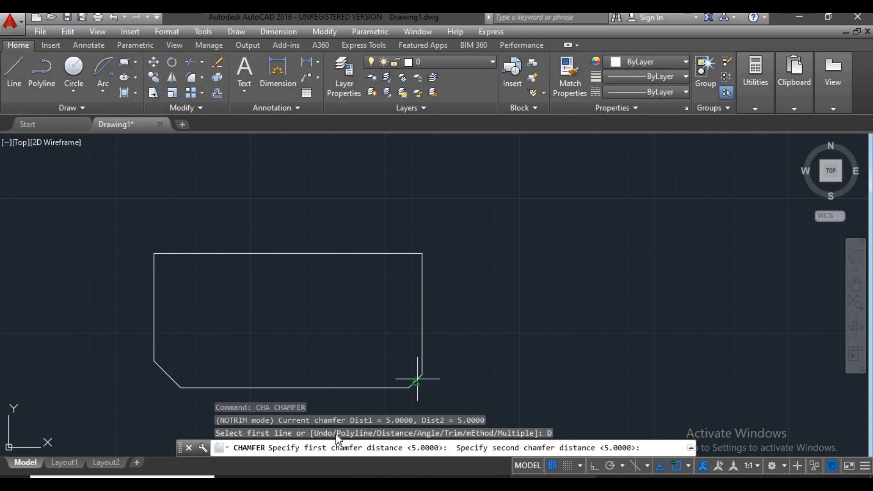
{"action": "key", "text": "Return"}
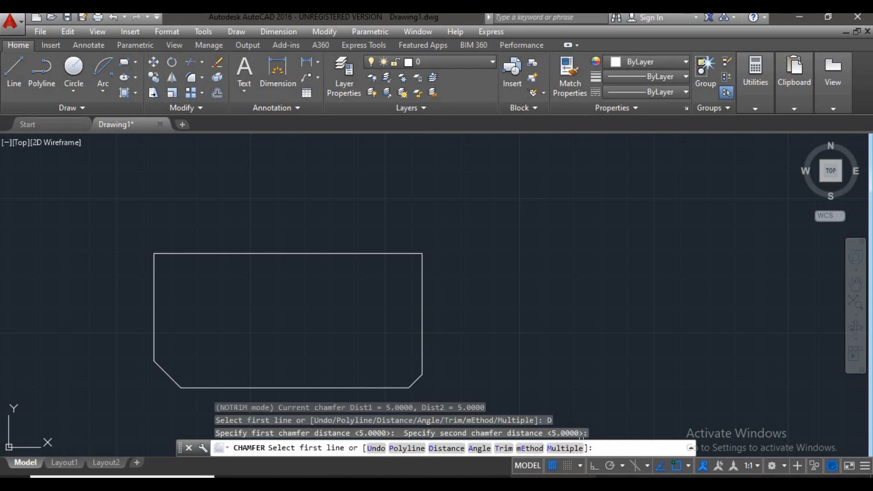
{"action": "left_click", "coordinate": [421, 268]}
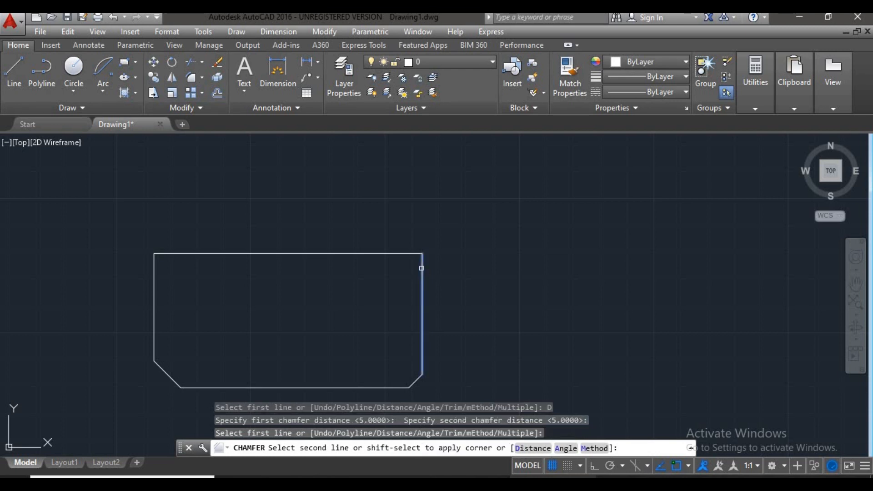
{"action": "left_click", "coordinate": [392, 254]}
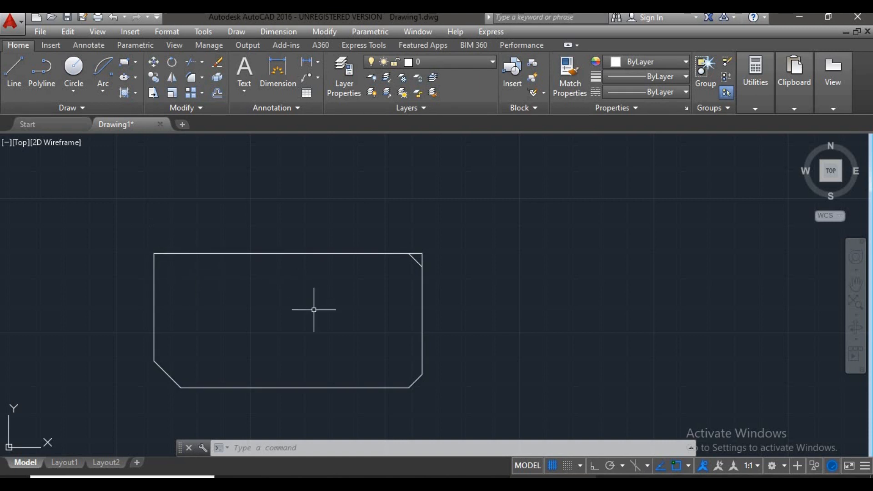
- Chamfer the rectangle's upper-left corner between the upper and left edges without trimming, using the Multiple option
{"action": "key", "text": "Return"}
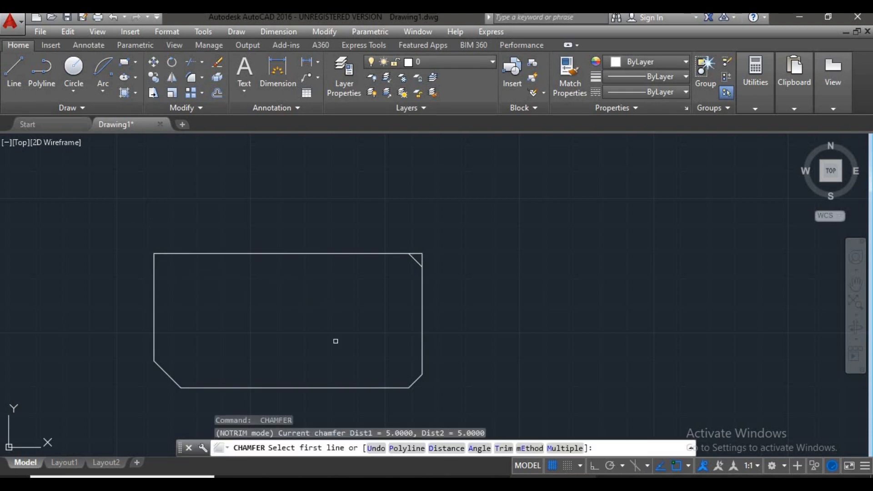
{"action": "left_click", "coordinate": [567, 448]}
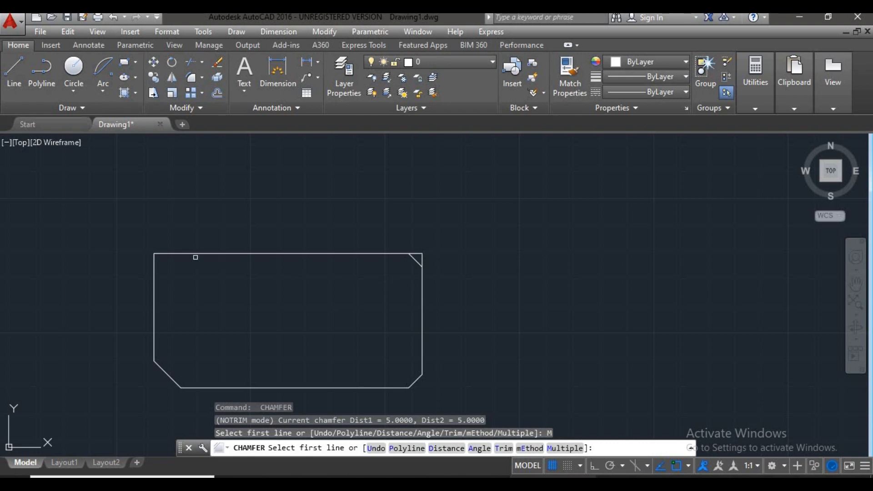
{"action": "left_click", "coordinate": [181, 255]}
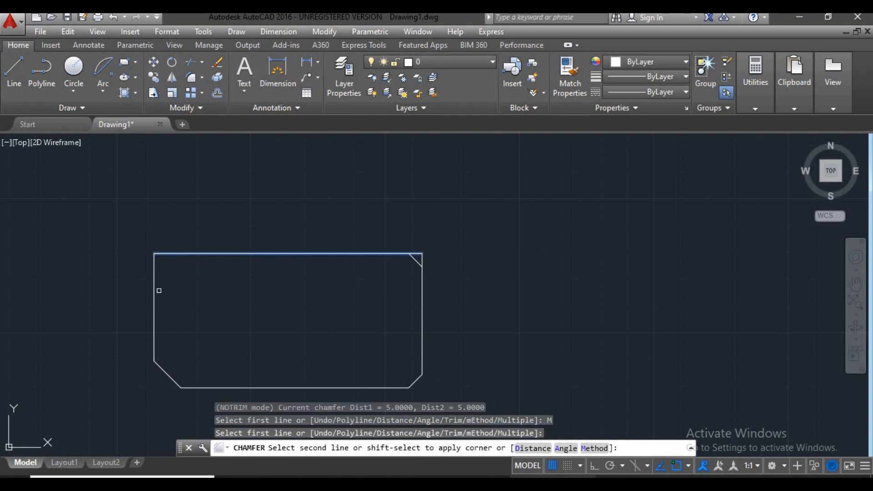
{"action": "left_click", "coordinate": [154, 297]}
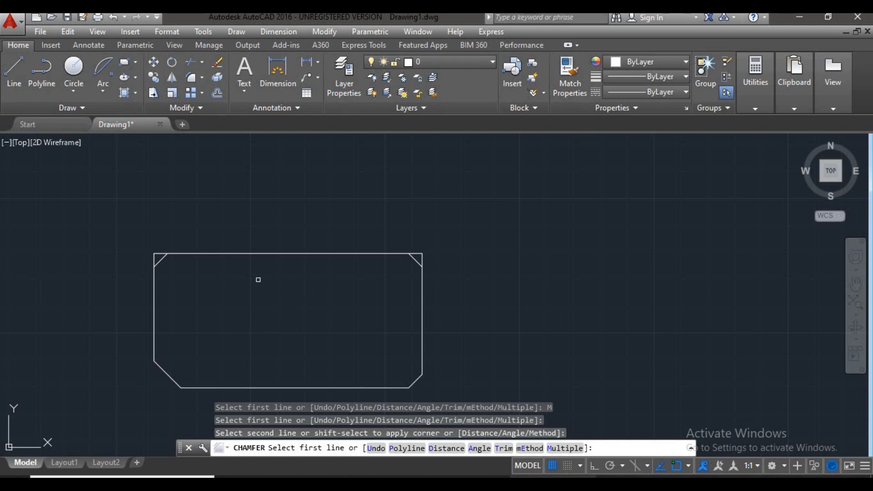
- End the Chamfer command and erase the untrimmed chamfer line at the rectangle's upper-right corner
{"action": "scroll", "coordinate": [268, 307], "scroll_direction": "down", "scroll_amount": 3}
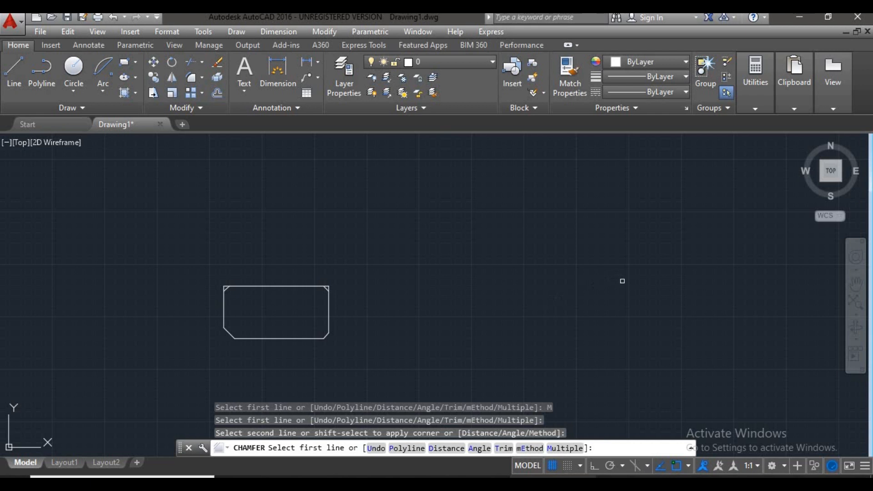
{"action": "scroll", "coordinate": [330, 295], "scroll_direction": "up", "scroll_amount": 2}
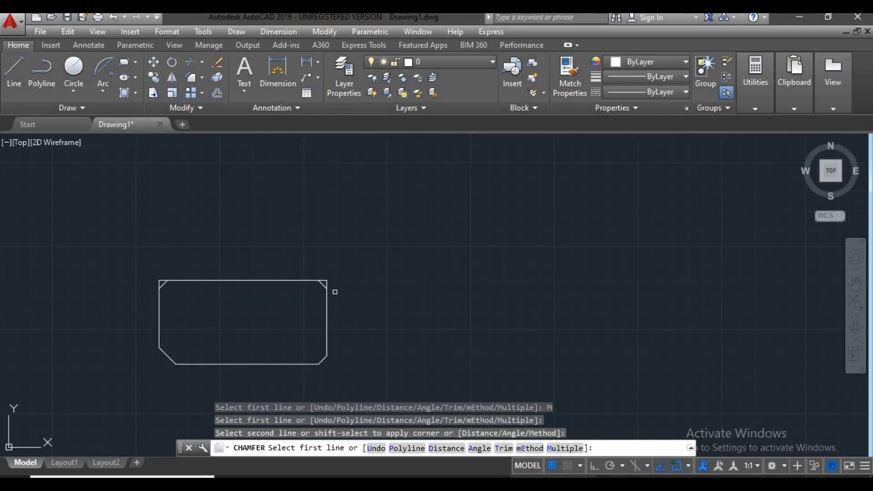
{"action": "key", "text": "Escape"}
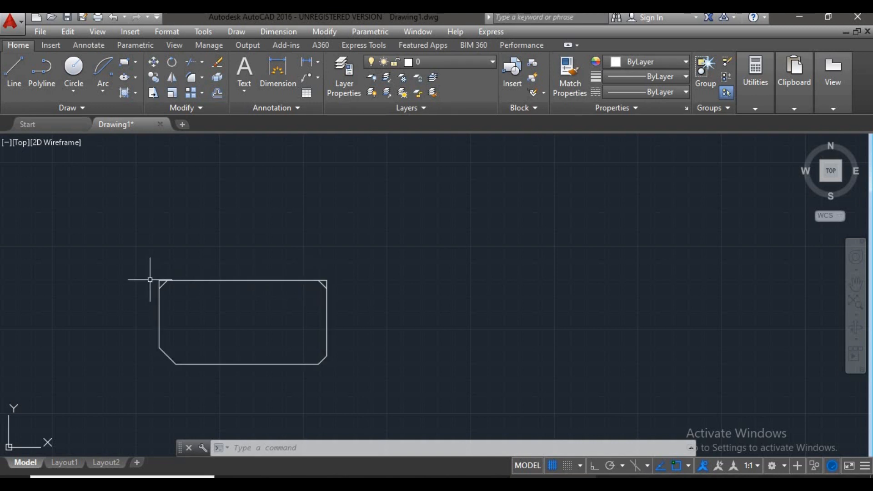
{"action": "left_click", "coordinate": [295, 262]}
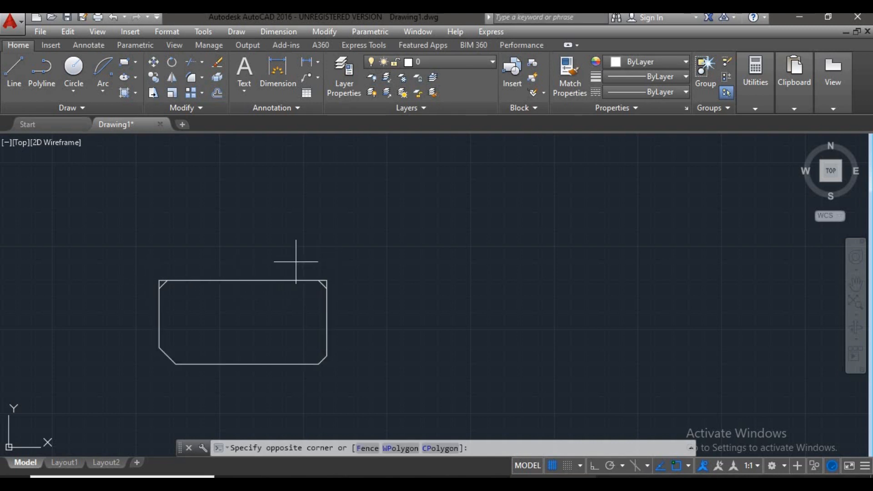
{"action": "left_click", "coordinate": [379, 314]}
{"action": "type", "text": "e"}
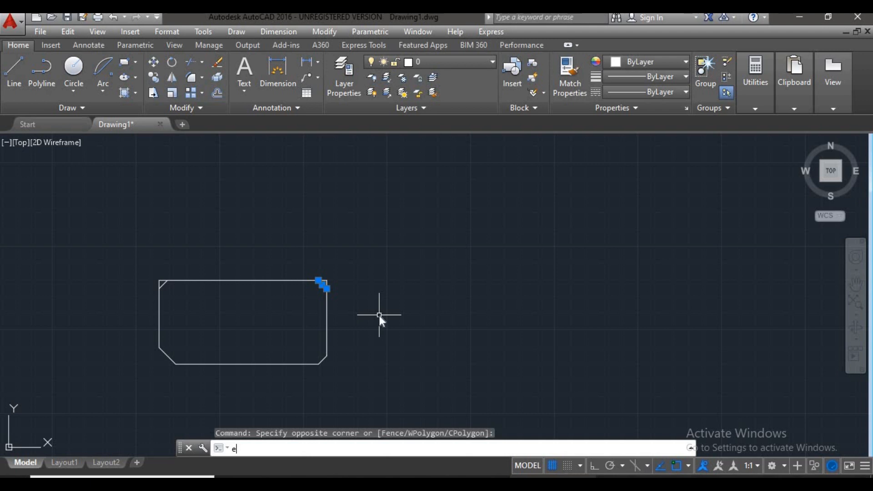
{"action": "key", "text": "Return"}
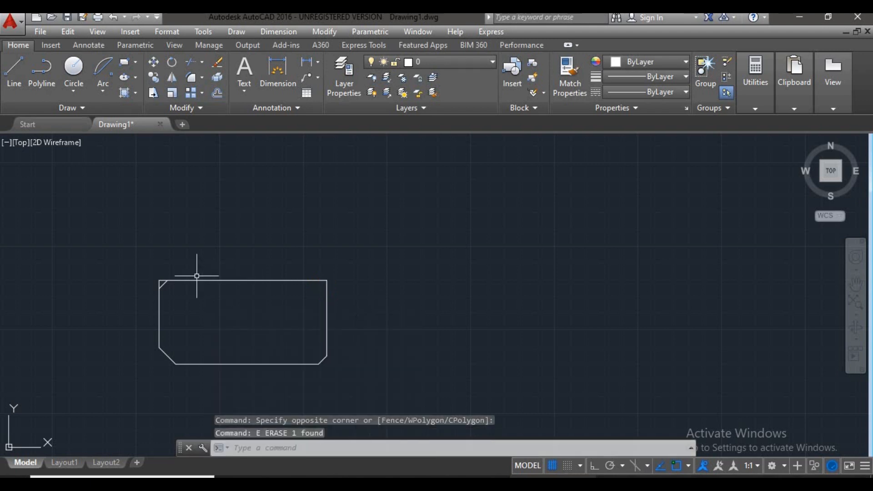
{"action": "left_click", "coordinate": [359, 269]}
{"action": "left_click", "coordinate": [115, 387]}
{"action": "type", "text": "e"}
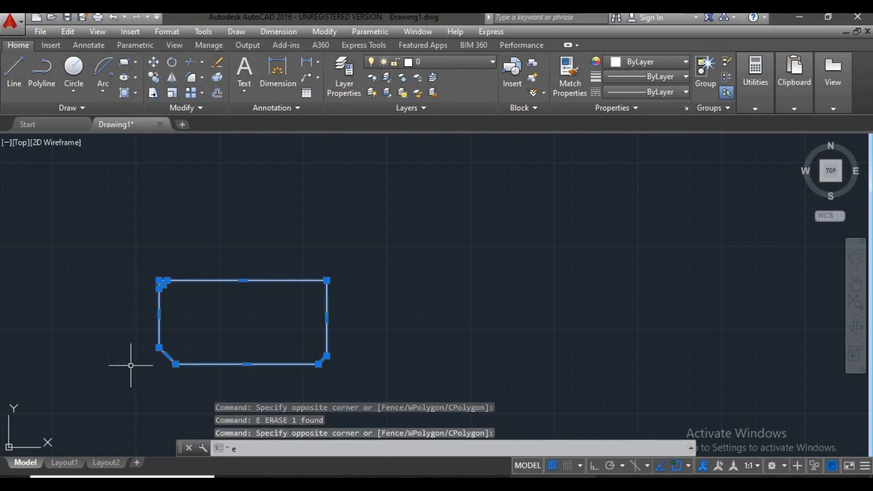
{"action": "type", "text": "x"}
{"action": "key", "text": "Return"}
{"action": "key", "text": "Escape"}
{"action": "key", "text": "Escape"}
{"action": "left_click", "coordinate": [367, 261]}
{"action": "left_click", "coordinate": [99, 391]}
{"action": "key", "text": "Escape"}
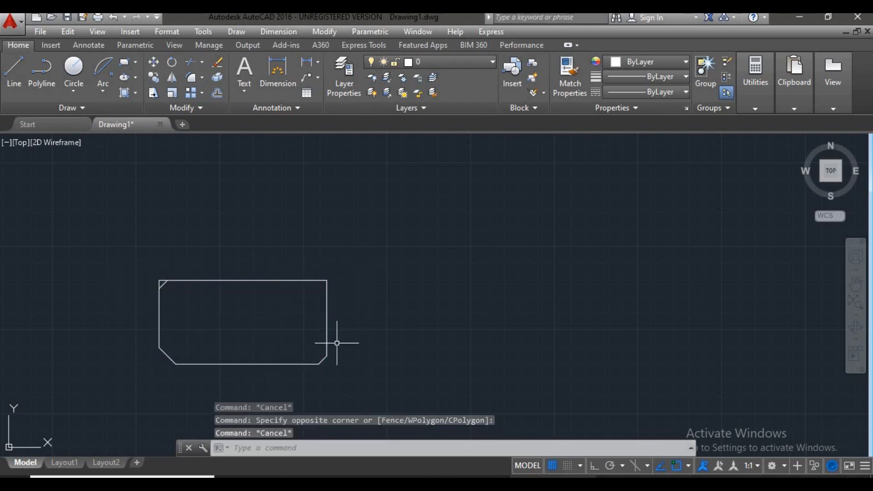
- Try Chamfer's Undo option, and replace the rectangle's lower-right chamfer with a sharp corner between the lower and right edges
{"action": "type", "text": "Cha"}
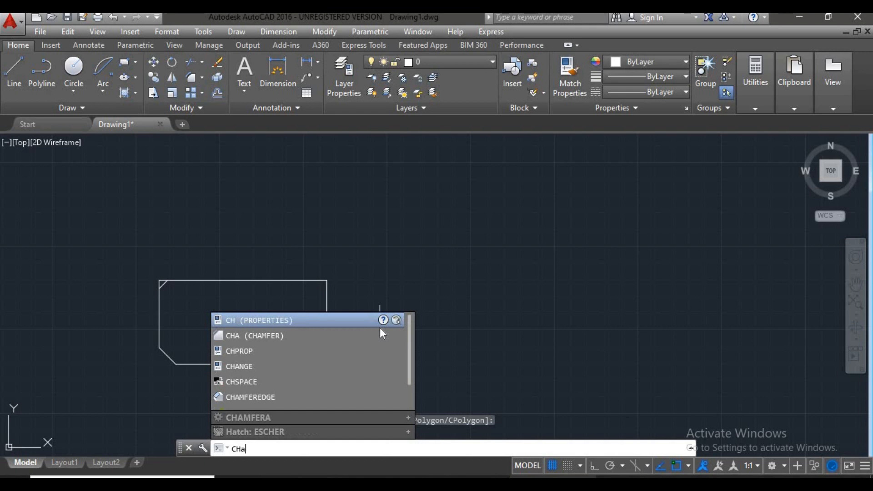
{"action": "key", "text": "Return"}
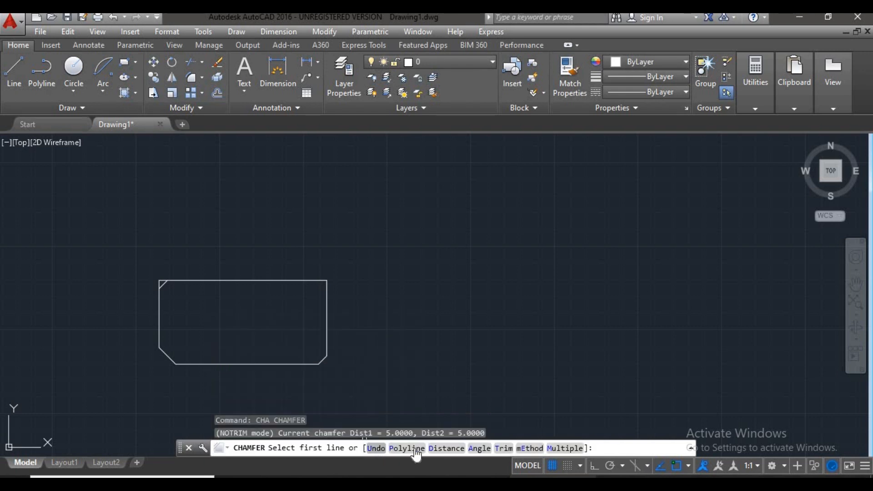
{"action": "left_click", "coordinate": [376, 448]}
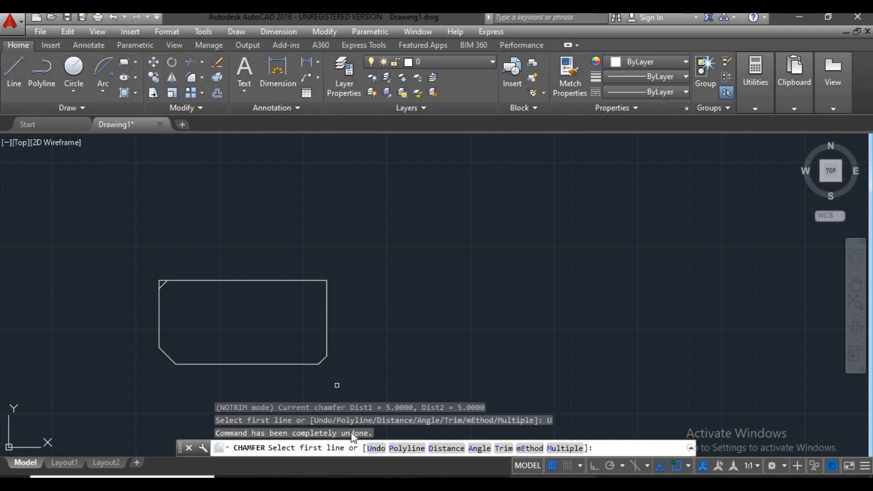
{"action": "left_click", "coordinate": [310, 363]}
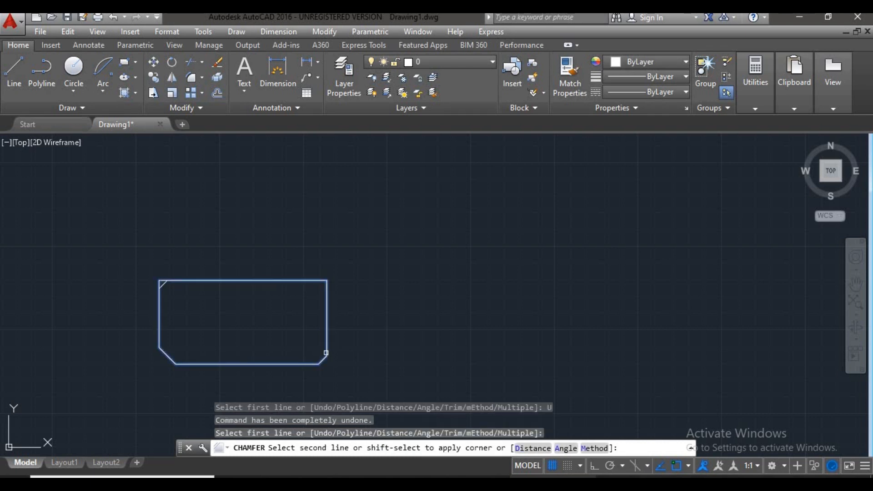
{"action": "left_click", "coordinate": [326, 353]}
{"action": "scroll", "coordinate": [327, 363], "scroll_direction": "up", "scroll_amount": 4}
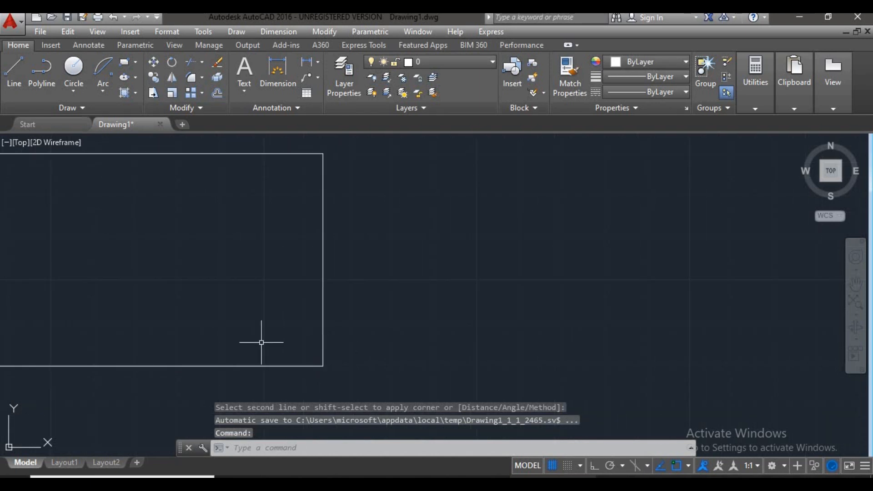
{"action": "scroll", "coordinate": [328, 362], "scroll_direction": "down", "scroll_amount": 2}
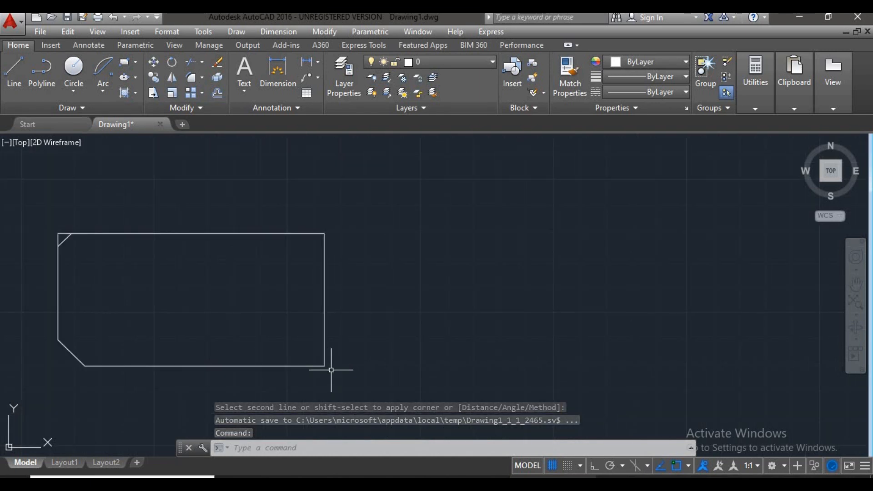
{"action": "scroll", "coordinate": [312, 364], "scroll_direction": "down", "scroll_amount": 2}
- Draw a new rectangle of similar size in the empty space to the right of the chamfered one
{"action": "mouse_move", "coordinate": [312, 364]}
{"action": "middle_mouse_down"}
{"action": "mouse_move", "coordinate": [314, 342]}
{"action": "mouse_move", "coordinate": [220, 317]}
{"action": "middle_mouse_up"}
{"action": "key", "text": "Escape"}
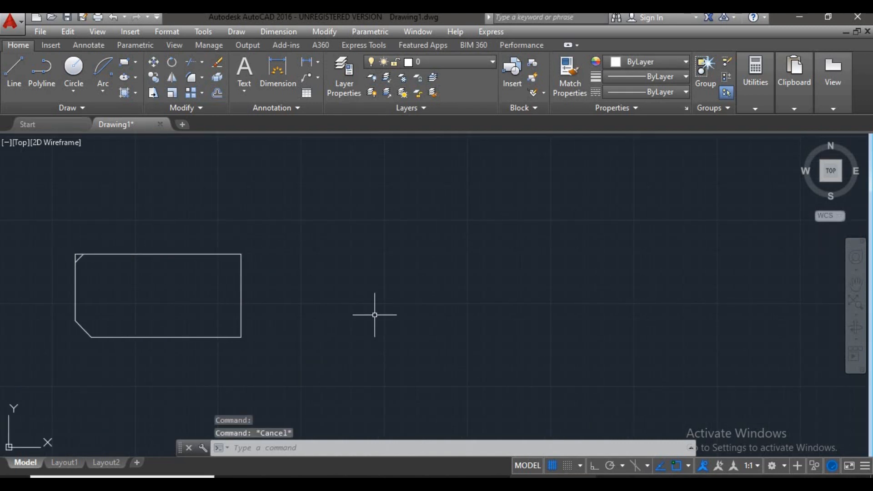
{"action": "type", "text": "rec"}
{"action": "key", "text": "Return"}
{"action": "left_click", "coordinate": [347, 268]}
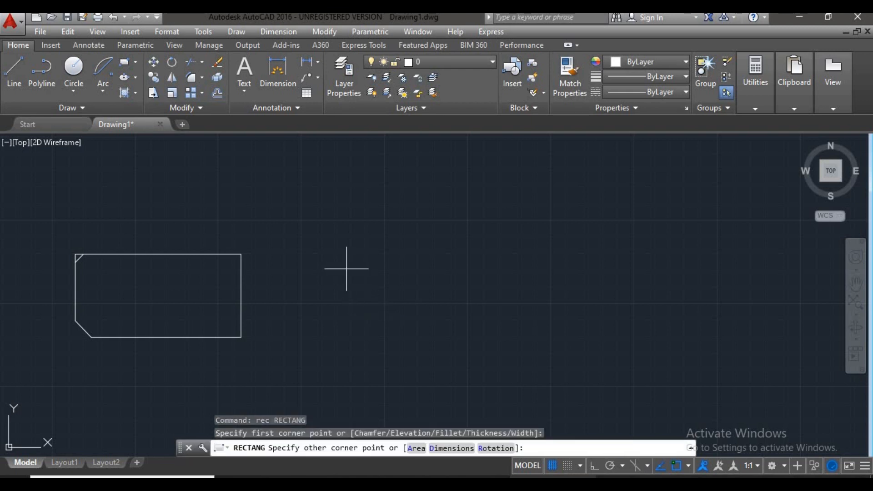
{"action": "left_click", "coordinate": [509, 346]}
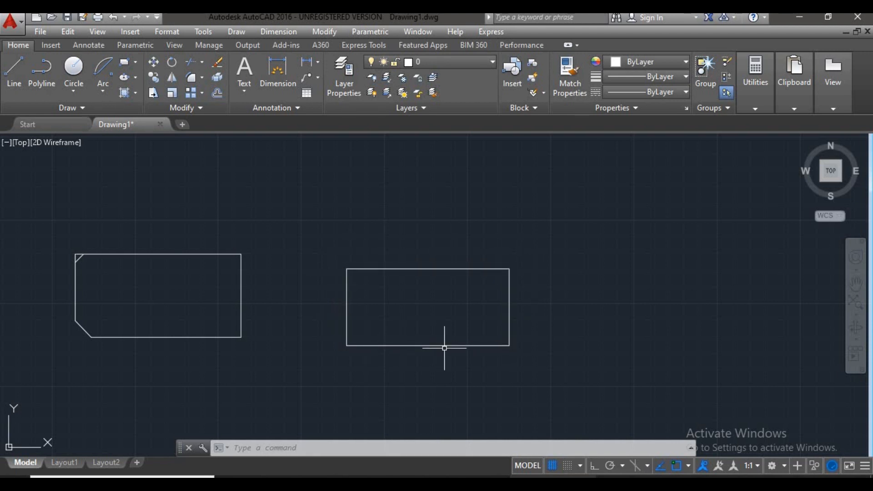
- Chamfer all four corners of the new rectangle without trimming, using the Polyline option and accepting 5 for both distances
{"action": "mouse_move", "coordinate": [425, 372]}
{"action": "middle_mouse_down"}
{"action": "mouse_move", "coordinate": [435, 374]}
{"action": "mouse_move", "coordinate": [376, 354]}
{"action": "middle_mouse_up"}
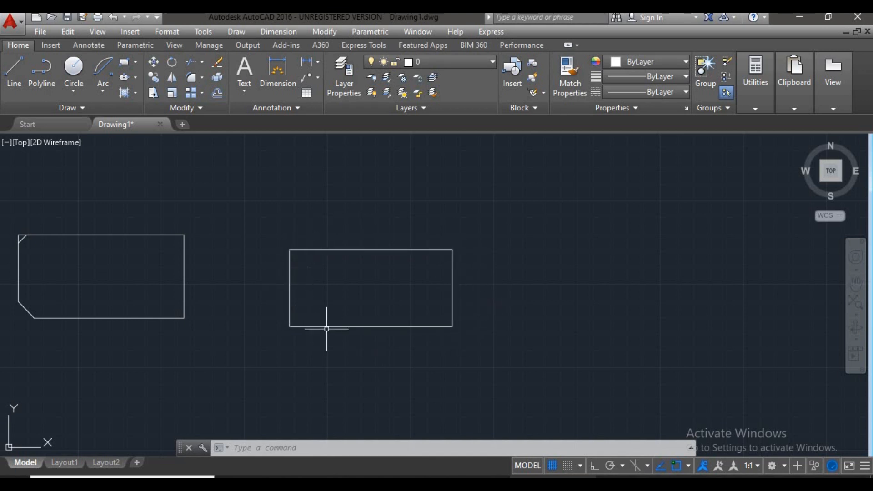
{"action": "type", "text": "cha"}
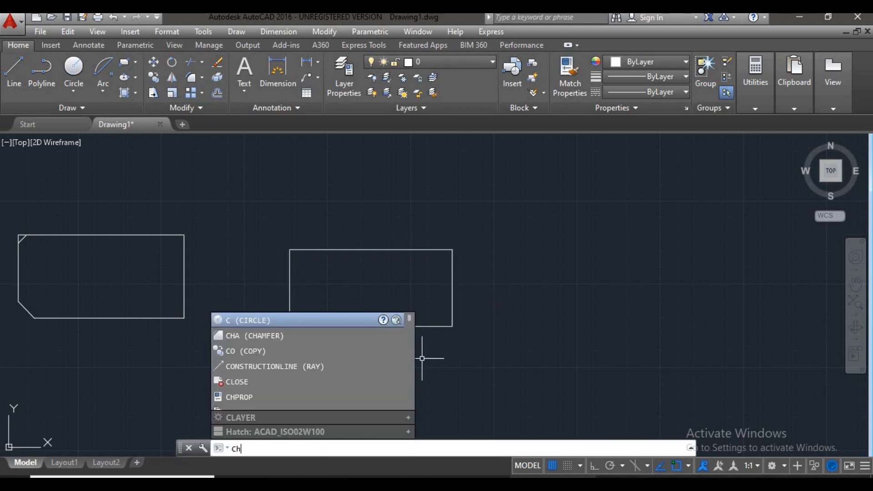
{"action": "key", "text": "Return"}
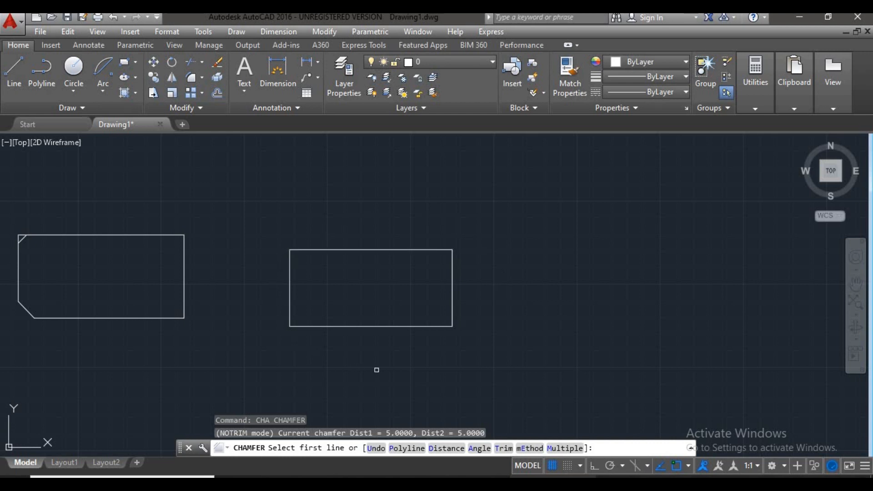
{"action": "left_click", "coordinate": [408, 448]}
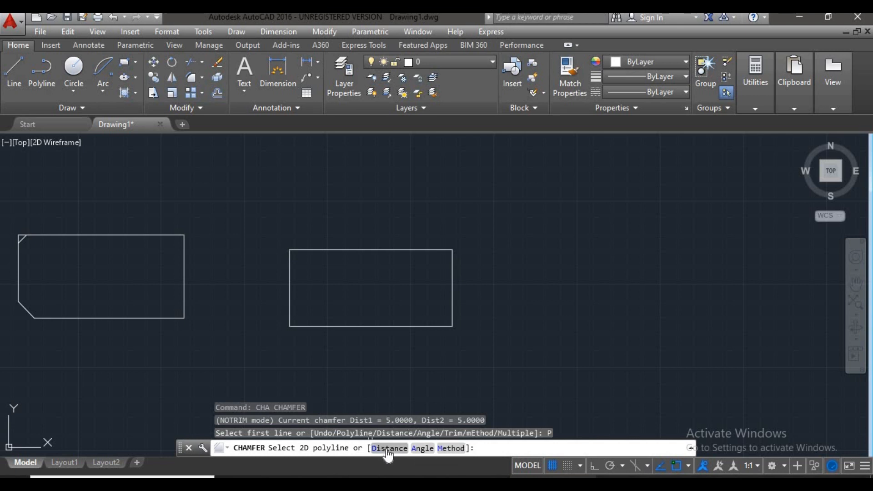
{"action": "left_click", "coordinate": [387, 449]}
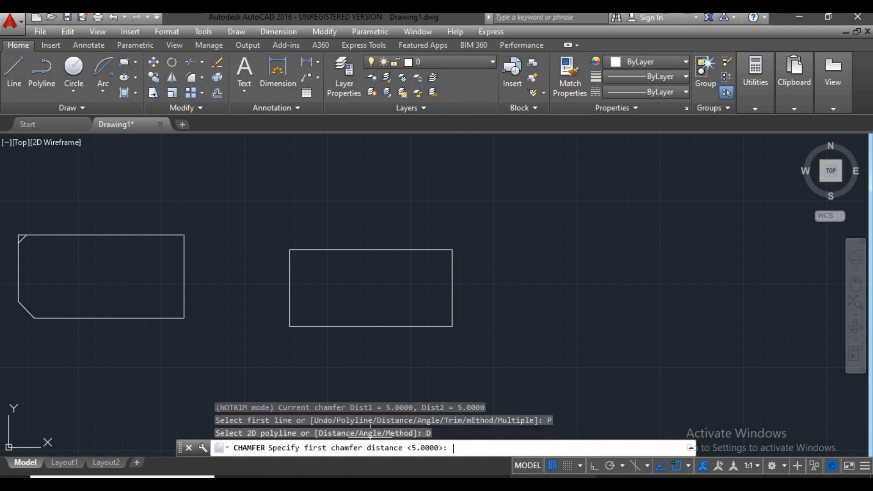
{"action": "key", "text": "Return"}
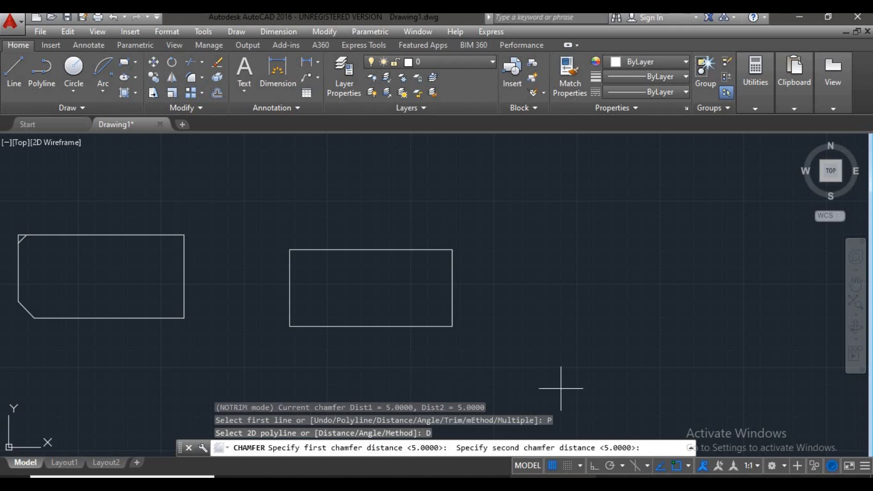
{"action": "key", "text": "Return"}
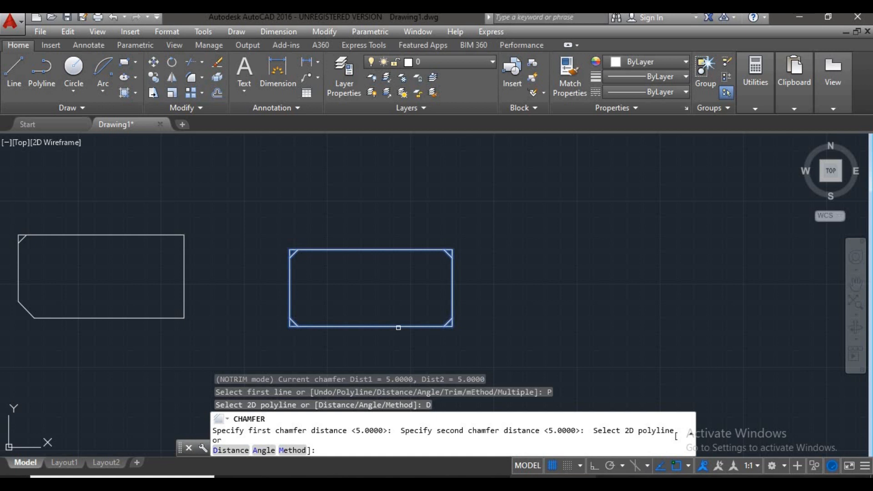
{"action": "left_click", "coordinate": [395, 326]}
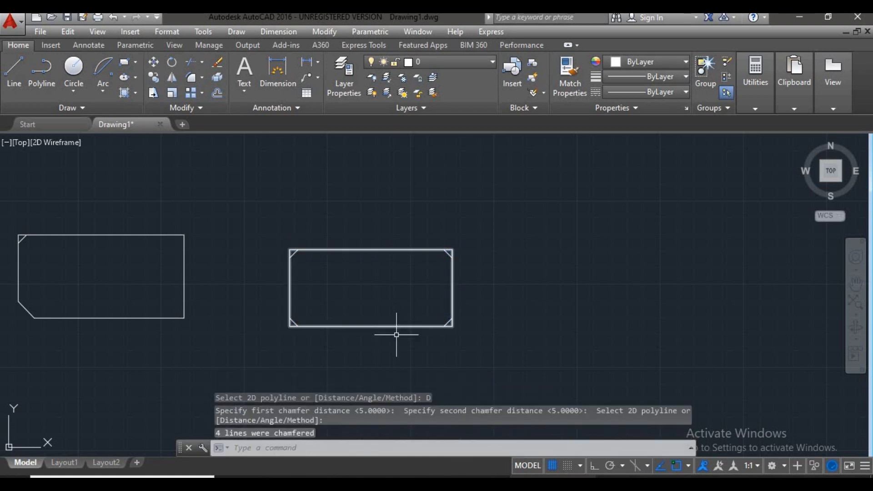
{"action": "scroll", "coordinate": [325, 324], "scroll_direction": "up", "scroll_amount": 2}
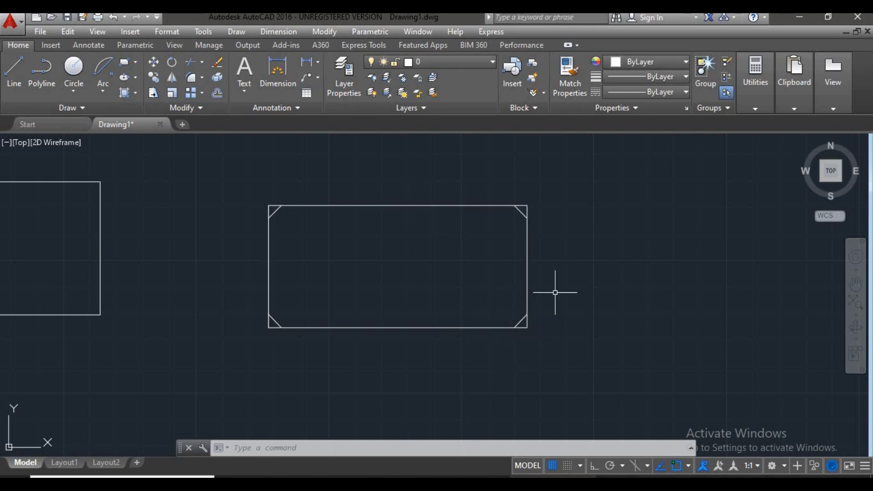
- Draw another, larger rectangle in the empty space to the right of the rectangle with four chamfered corners
{"action": "mouse_move", "coordinate": [347, 261]}
{"action": "middle_mouse_down"}
{"action": "mouse_move", "coordinate": [232, 234]}
{"action": "mouse_move", "coordinate": [228, 253]}
{"action": "middle_mouse_up"}
{"action": "scroll", "coordinate": [235, 241], "scroll_direction": "down", "scroll_amount": 2}
{"action": "mouse_move", "coordinate": [284, 234]}
{"action": "middle_mouse_down"}
{"action": "mouse_move", "coordinate": [187, 234]}
{"action": "mouse_move", "coordinate": [180, 242]}
{"action": "middle_mouse_up"}
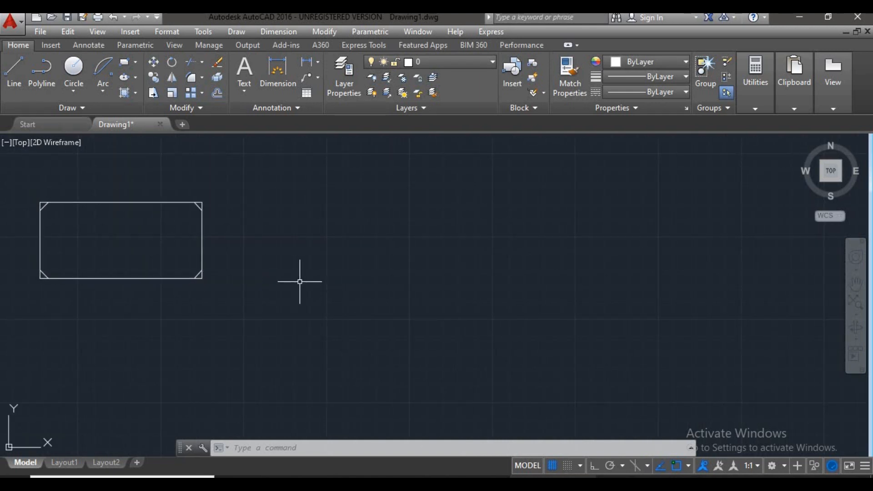
{"action": "scroll", "coordinate": [290, 286], "scroll_direction": "down", "scroll_amount": 2}
{"action": "type", "text": "rec"}
{"action": "key", "text": "Return"}
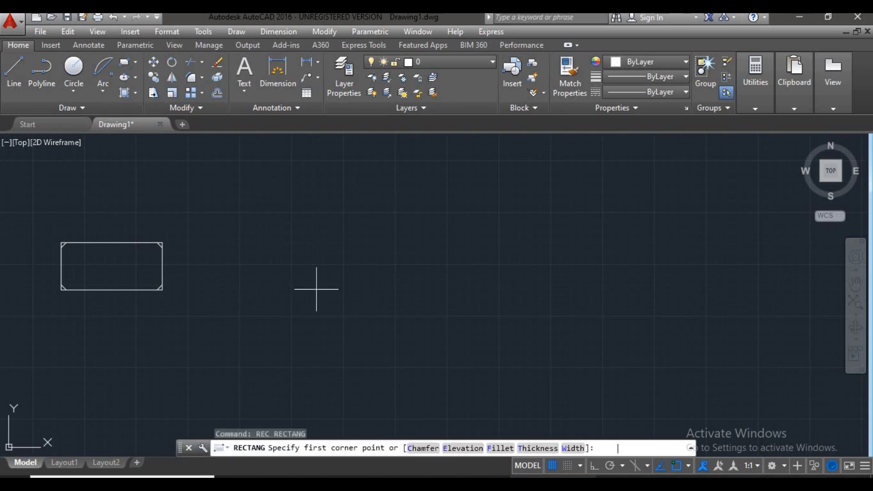
{"action": "left_click", "coordinate": [322, 258]}
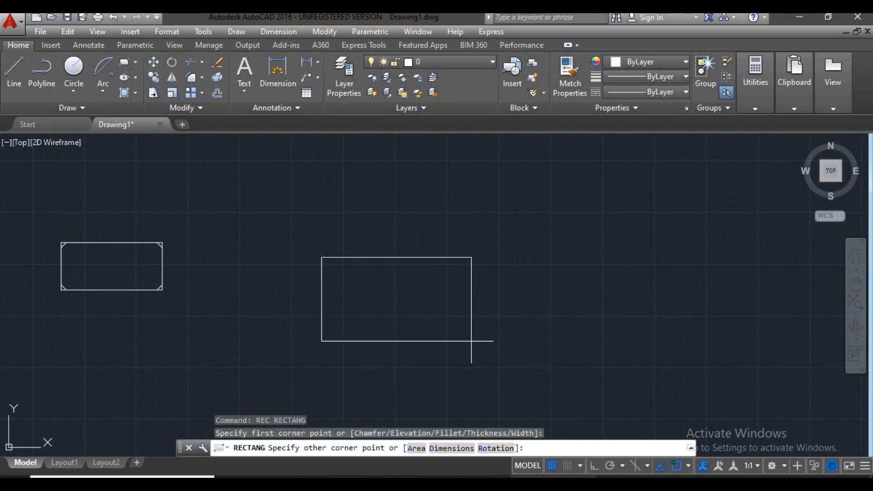
{"action": "left_click", "coordinate": [471, 342]}
- Fillet the lower-right corner of the new large rectangle with a radius of 2, using the Trim mode
{"action": "middle_click_drag", "start_coordinate": [507, 336], "coordinate": [425, 318]}
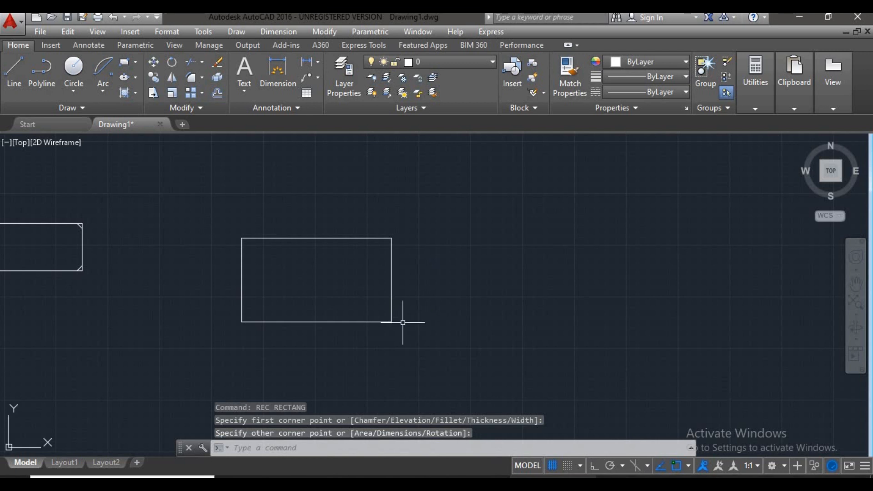
{"action": "left_click", "coordinate": [328, 31]}
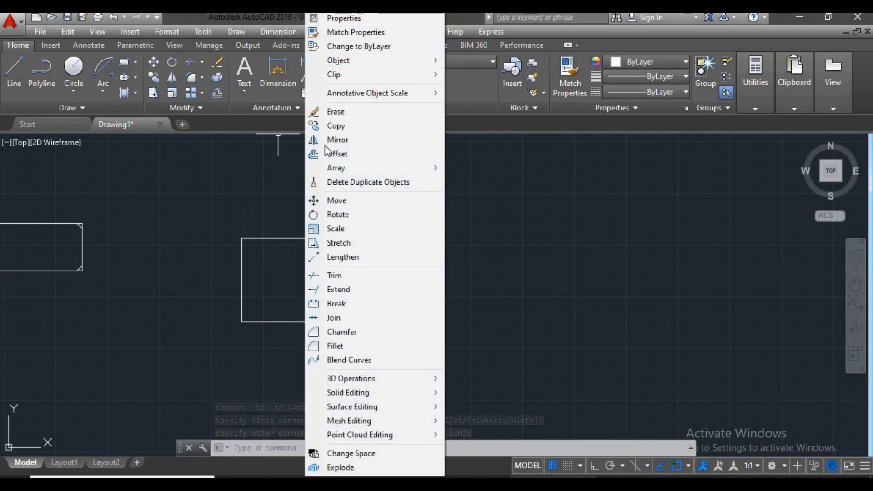
{"action": "left_click", "coordinate": [360, 345]}
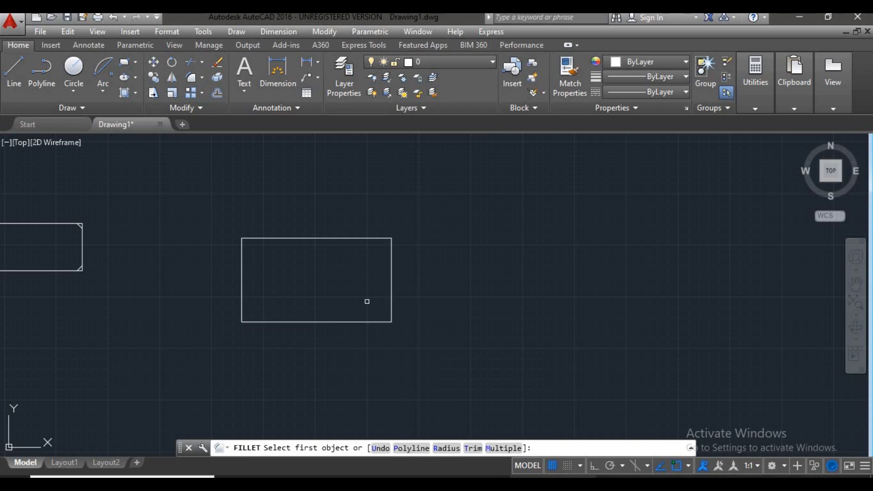
{"action": "left_click", "coordinate": [454, 447]}
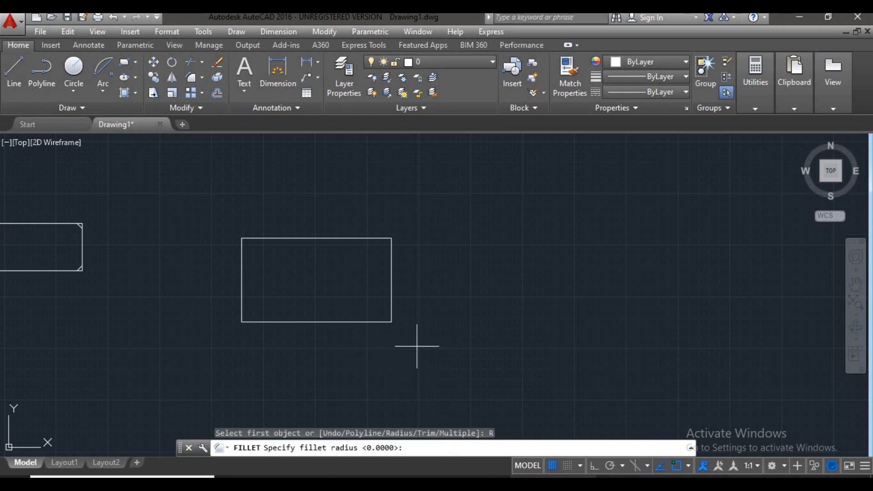
{"action": "type", "text": "2"}
{"action": "key", "text": "Return"}
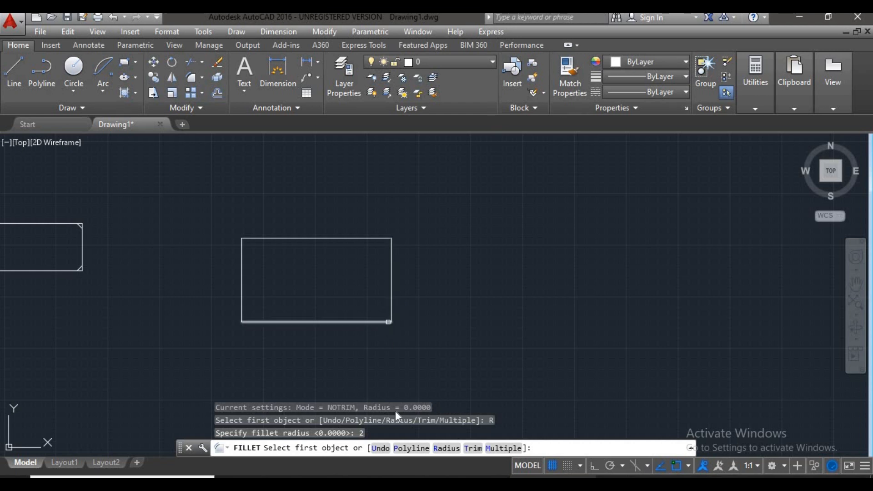
{"action": "left_click", "coordinate": [480, 448]}
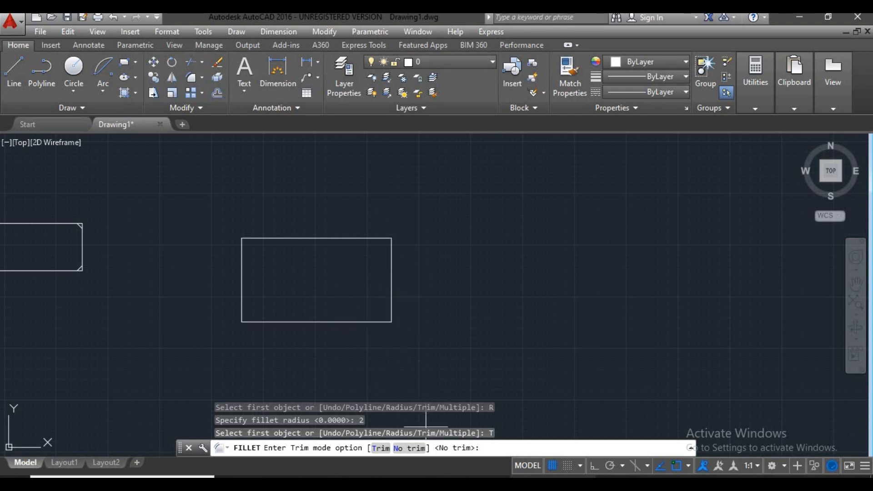
{"action": "left_click", "coordinate": [382, 449]}
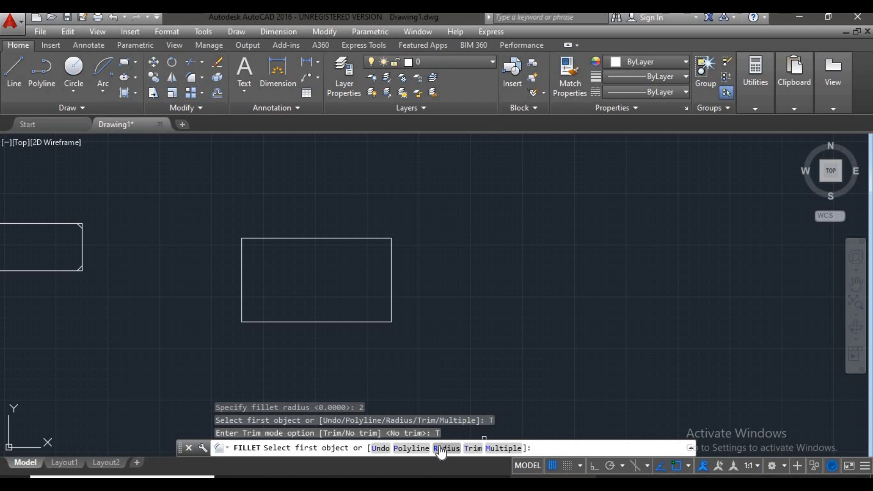
{"action": "left_click", "coordinate": [391, 304]}
{"action": "scroll", "coordinate": [366, 321], "scroll_direction": "up", "scroll_amount": 4}
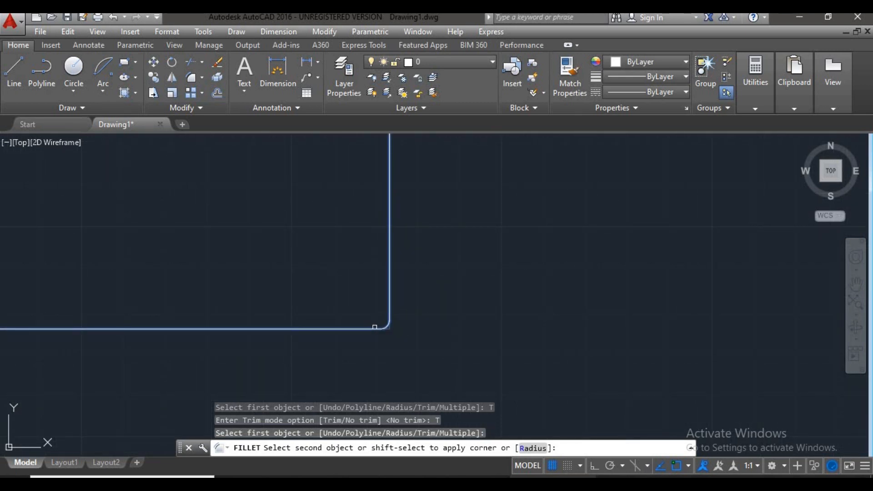
{"action": "left_click", "coordinate": [374, 327]}
{"action": "scroll", "coordinate": [386, 328], "scroll_direction": "up", "scroll_amount": 3}
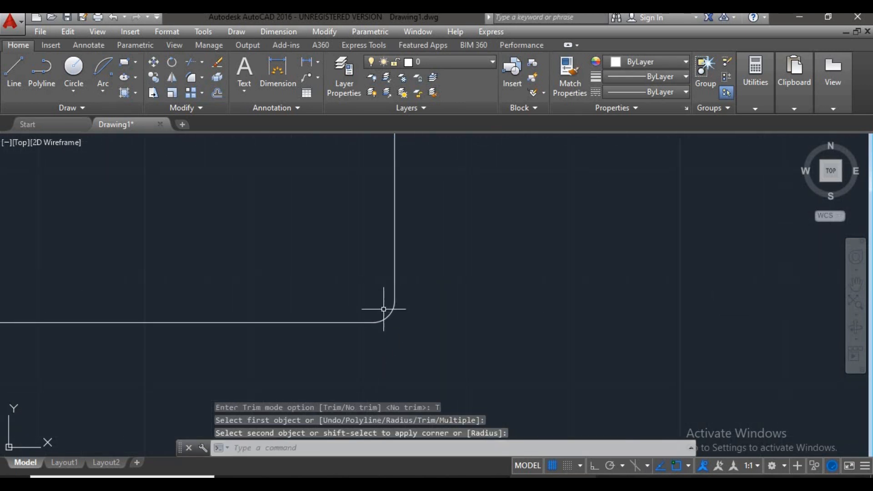
{"action": "scroll", "coordinate": [395, 307], "scroll_direction": "down", "scroll_amount": 2}
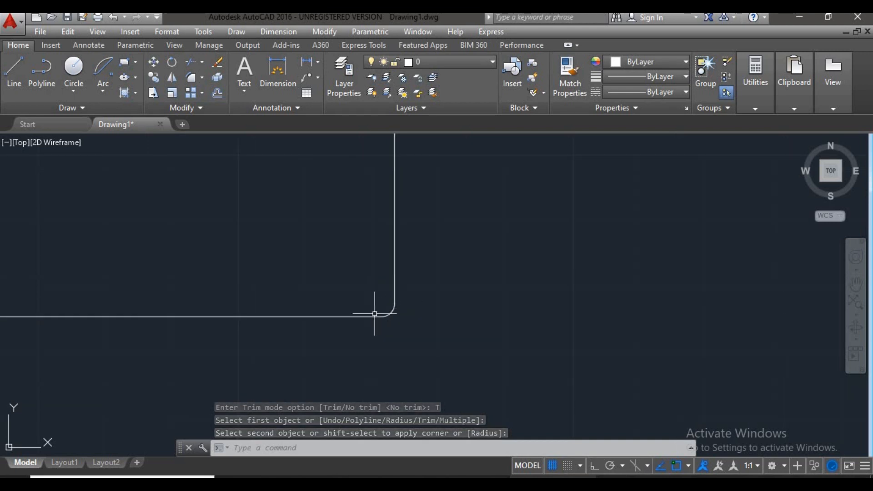
{"action": "scroll", "coordinate": [394, 327], "scroll_direction": "down", "scroll_amount": 3}
- Try Fillet's Undo option, and replace the rectangle's lower-right fillet with a sharp corner between the lower and right edges
{"action": "middle_click_drag", "start_coordinate": [369, 337], "coordinate": [197, 337]}
{"action": "middle_click_drag", "start_coordinate": [351, 300], "coordinate": [239, 313]}
{"action": "type", "text": "f"}
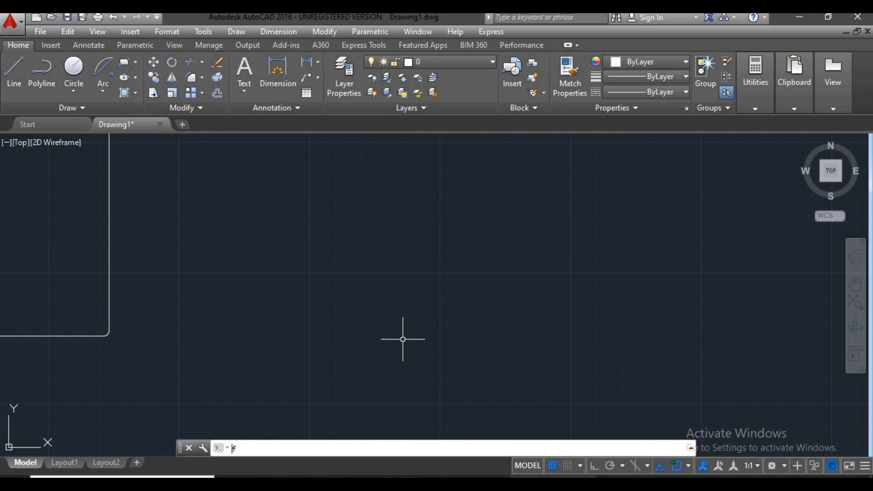
{"action": "key", "text": "Return"}
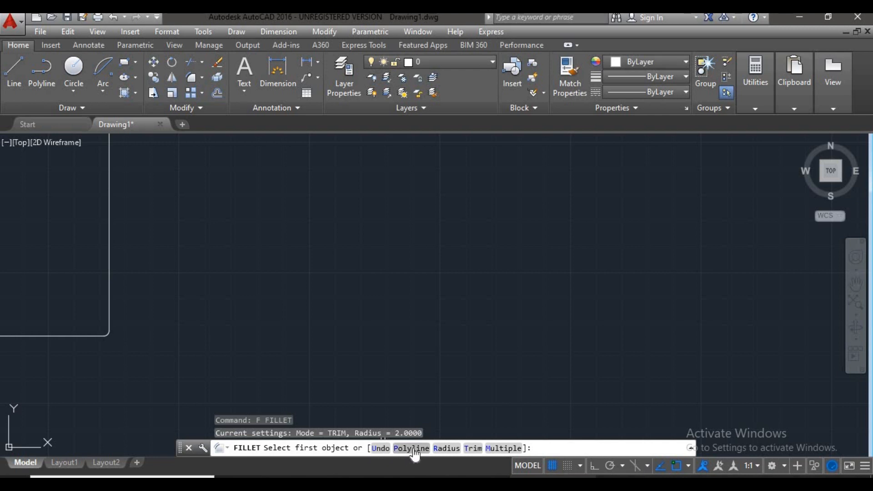
{"action": "left_click", "coordinate": [379, 448]}
{"action": "scroll", "coordinate": [339, 366], "scroll_direction": "down", "scroll_amount": 5}
{"action": "scroll", "coordinate": [462, 343], "scroll_direction": "down", "scroll_amount": 3}
{"action": "middle_click_drag", "start_coordinate": [380, 356], "coordinate": [456, 352]}
{"action": "scroll", "coordinate": [409, 349], "scroll_direction": "up", "scroll_amount": 5}
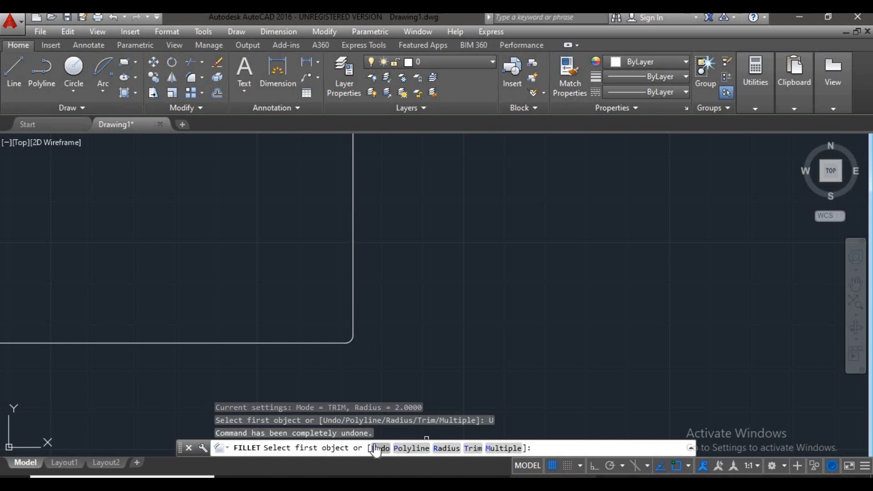
{"action": "left_click", "coordinate": [330, 342]}
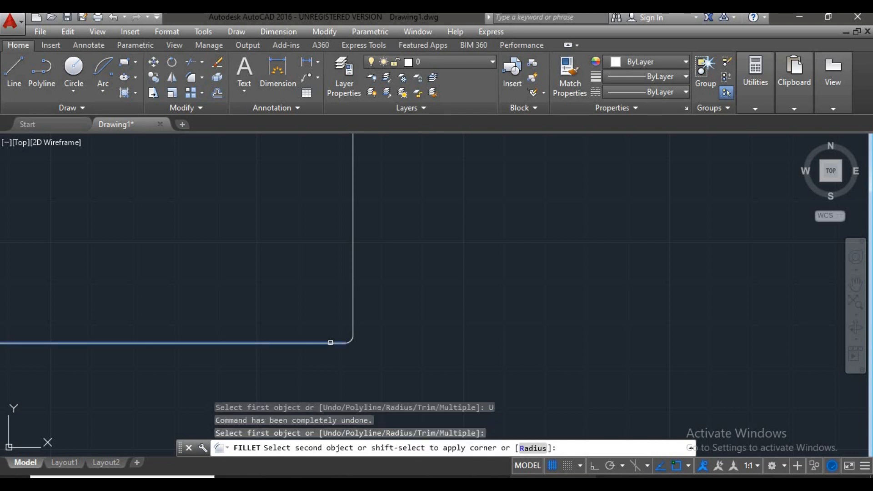
{"action": "left_click", "coordinate": [354, 320]}
{"action": "scroll", "coordinate": [355, 331], "scroll_direction": "up", "scroll_amount": 2}
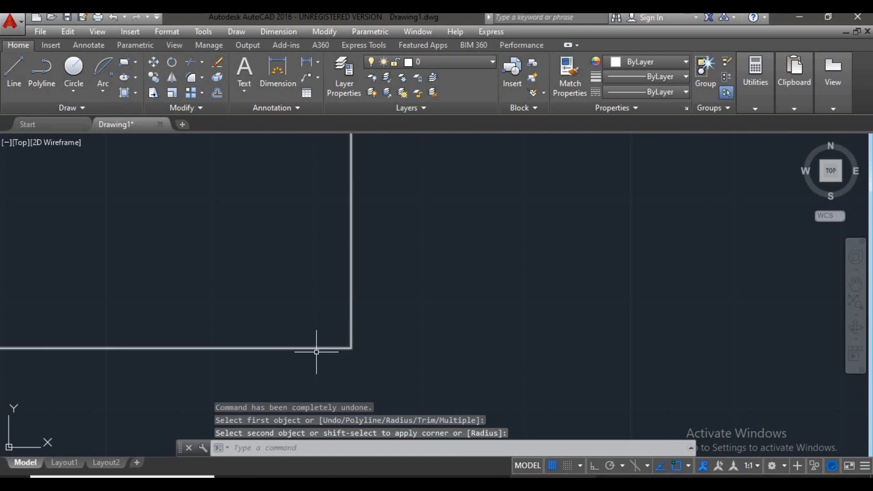
{"action": "scroll", "coordinate": [339, 343], "scroll_direction": "down", "scroll_amount": 1}
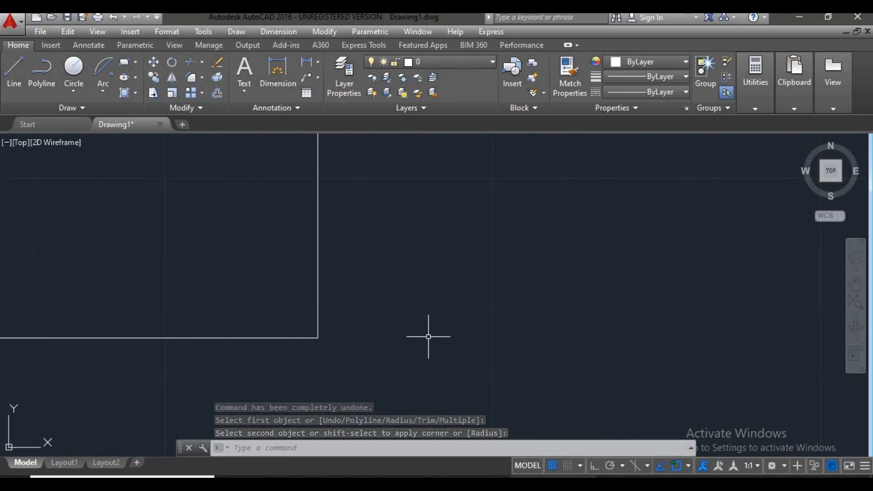
- Fillet all four corners of the large rectangle at once with a radius of 5, using the Polyline option
{"action": "type", "text": "f"}
{"action": "key", "text": "Return"}
{"action": "scroll", "coordinate": [420, 339], "scroll_direction": "down", "scroll_amount": 5}
{"action": "scroll", "coordinate": [412, 423], "scroll_direction": "down", "scroll_amount": 2}
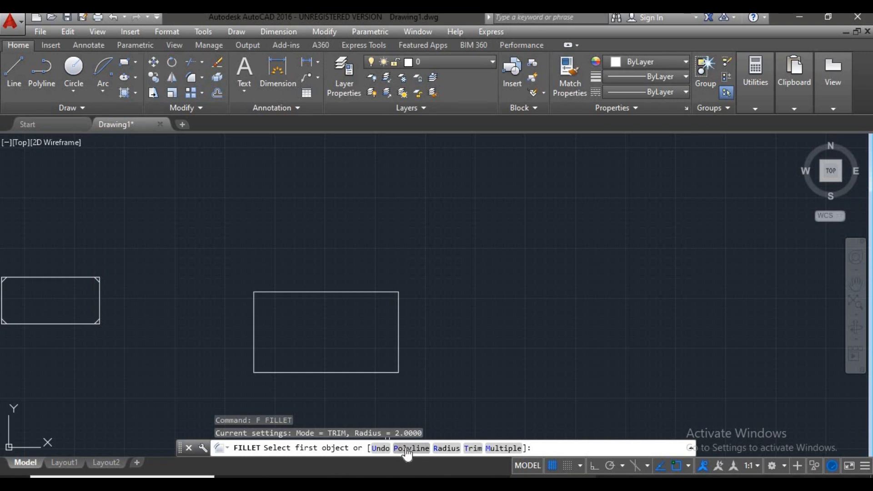
{"action": "left_click", "coordinate": [407, 449]}
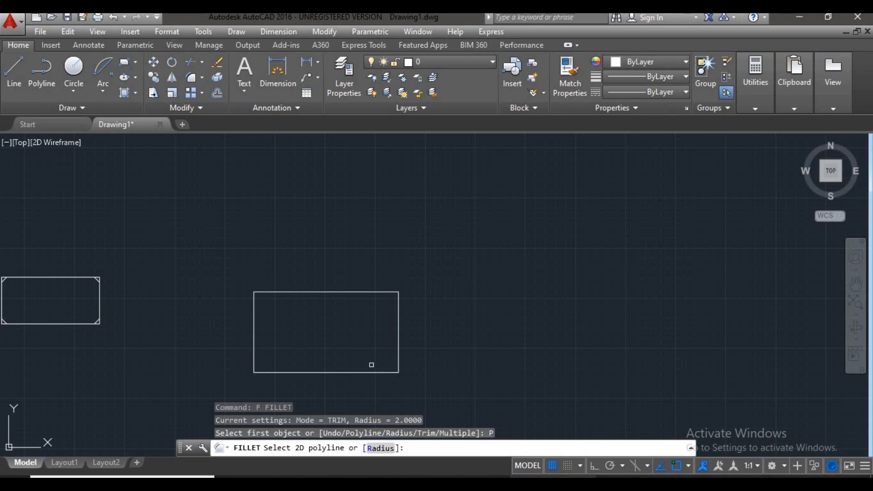
{"action": "left_click", "coordinate": [381, 448]}
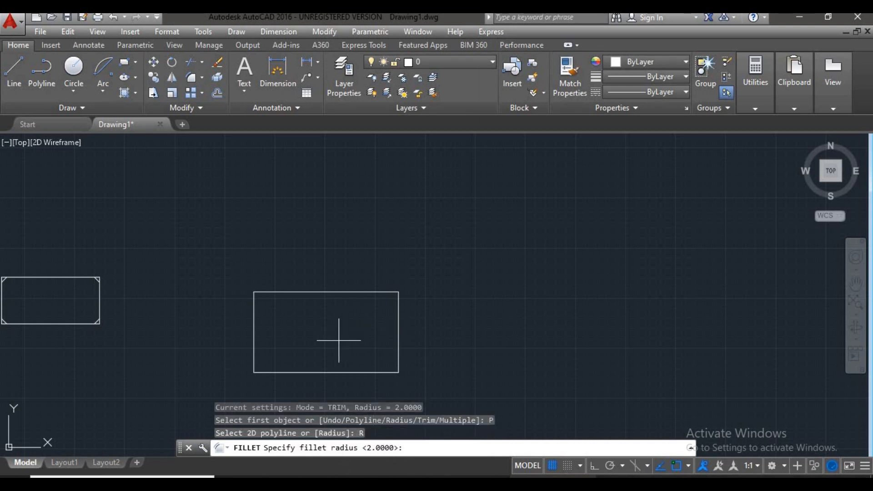
{"action": "type", "text": "20"}
{"action": "key", "text": "BackSpace"}
{"action": "key", "text": "Return"}
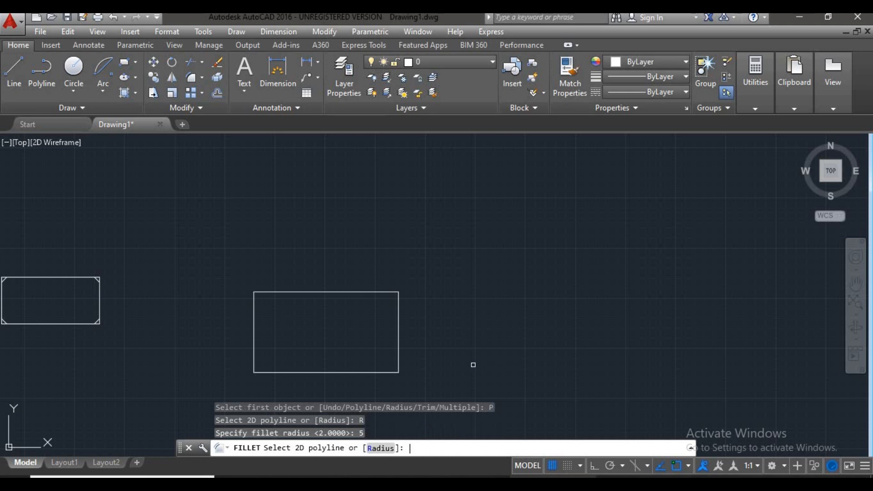
{"action": "left_click", "coordinate": [374, 373]}
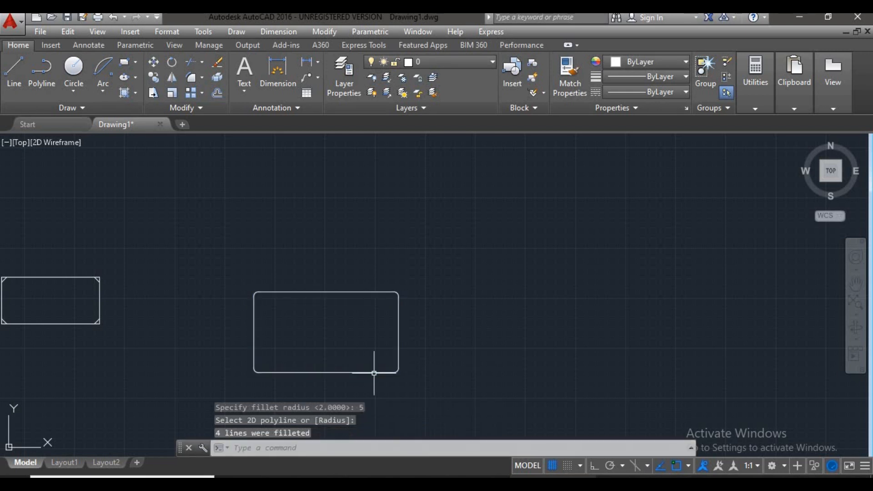
{"action": "scroll", "coordinate": [399, 370], "scroll_direction": "up", "scroll_amount": 4}
{"action": "scroll", "coordinate": [400, 175], "scroll_direction": "up", "scroll_amount": 2}
{"action": "scroll", "coordinate": [357, 195], "scroll_direction": "up", "scroll_amount": 2}
{"action": "scroll", "coordinate": [581, 220], "scroll_direction": "down", "scroll_amount": 3}
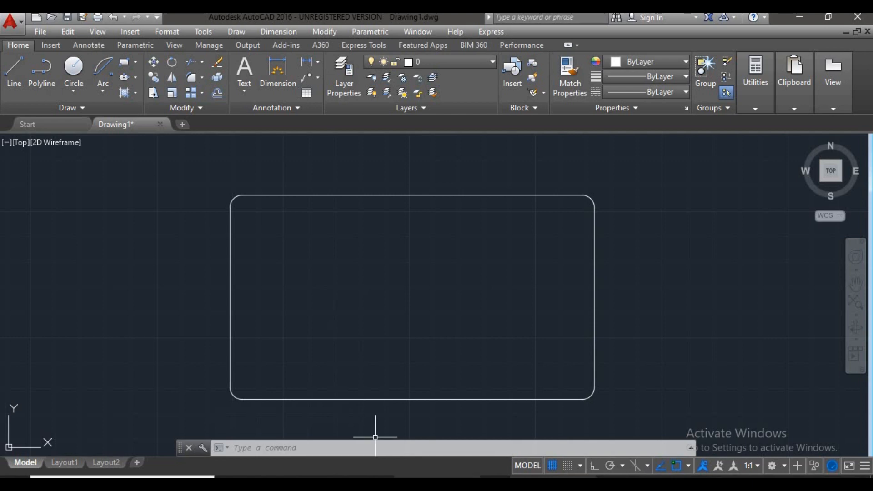
- Switch to AutoCAD (1).pdf in the browser to review the Lecture 04 command list on page 6
{"action": "left_click", "coordinate": [439, 430]}
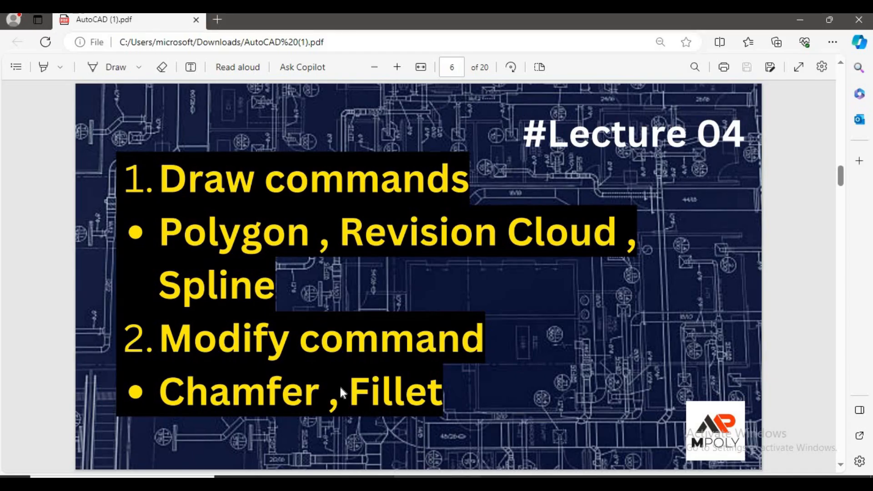